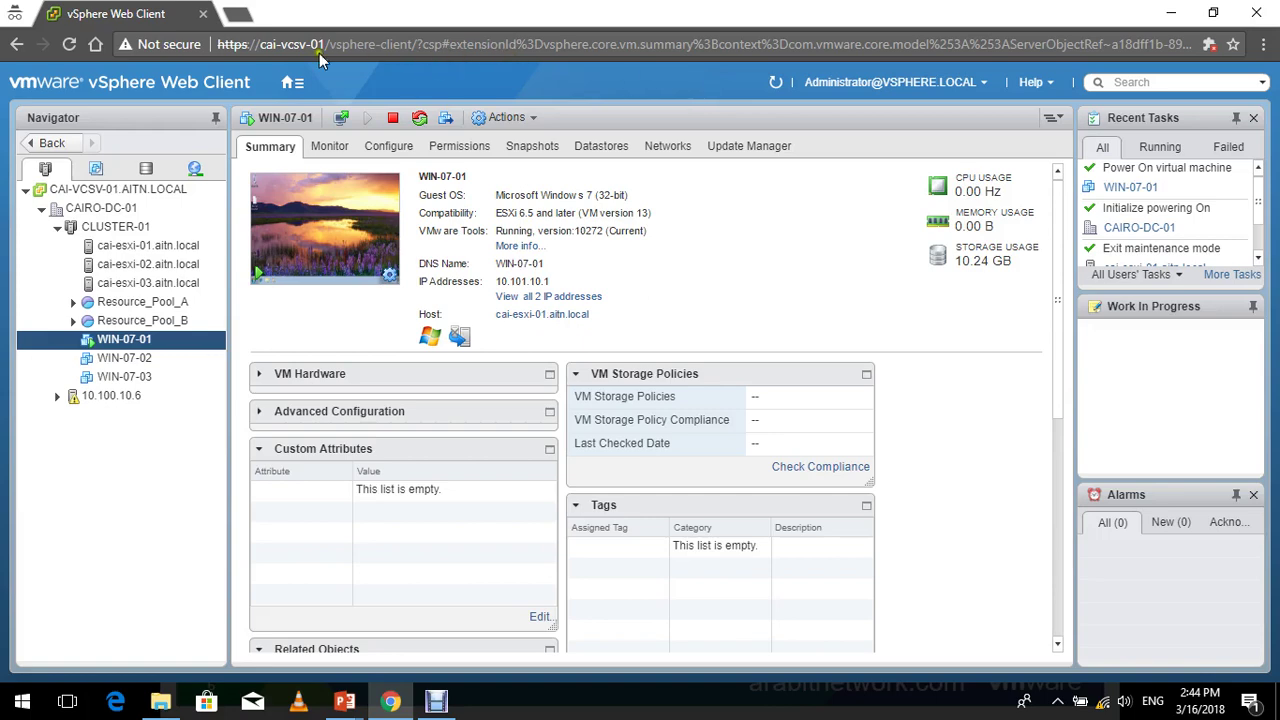
Examine the virtual machine creation actions available for CLUSTER-01.
click(291, 82)
click(175, 135)
click(186, 215)
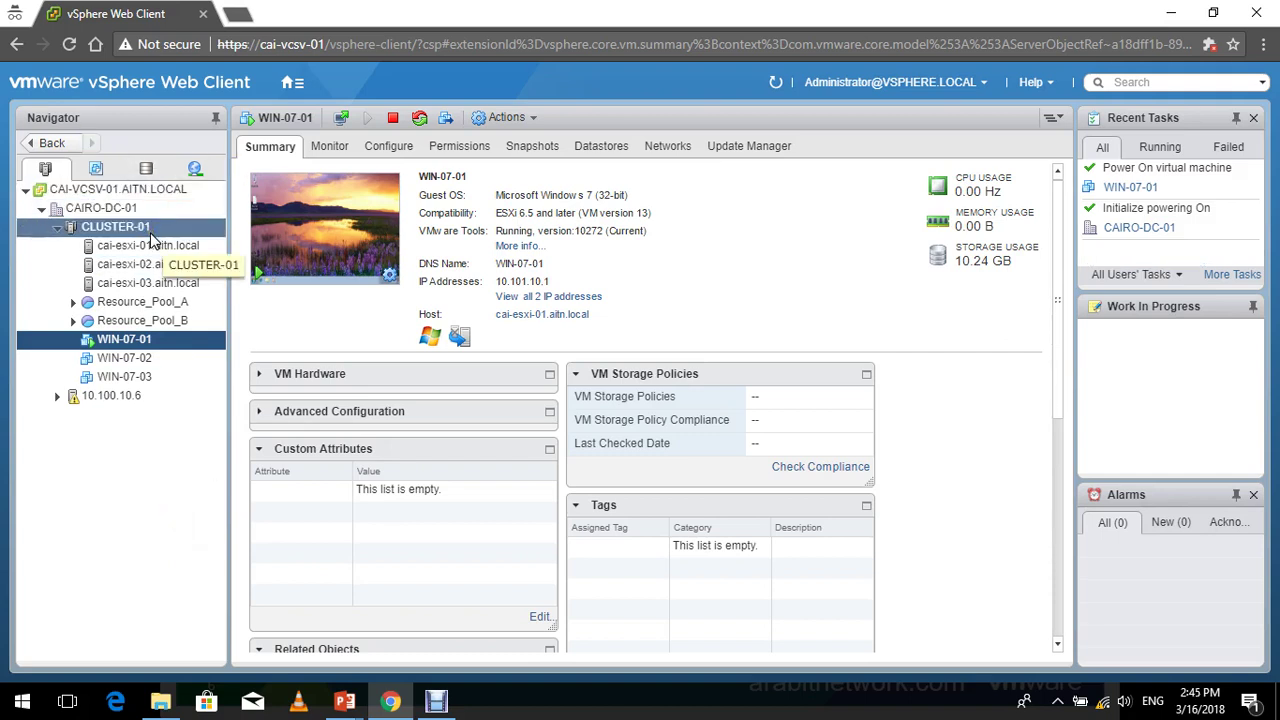
right_click(150, 228)
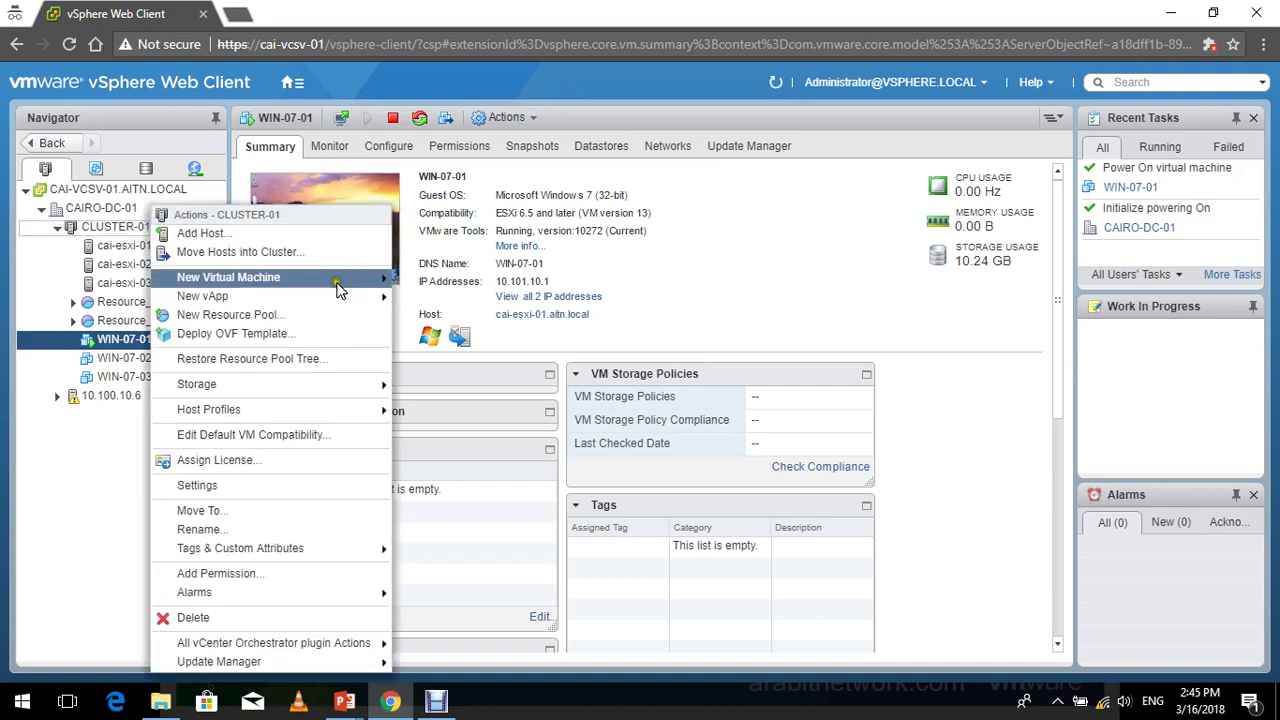
mouse_move(337, 289)
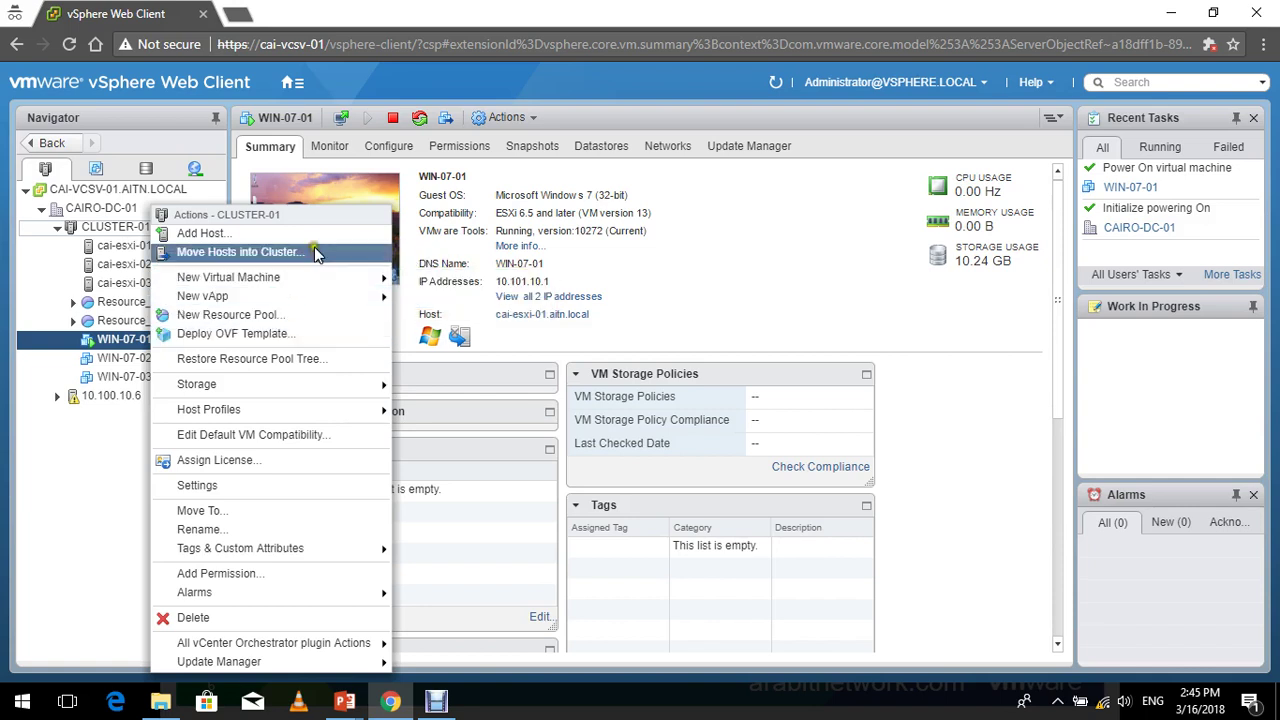
Examine the clone and template actions available for the virtual machine WIN-07-02.
click(104, 367)
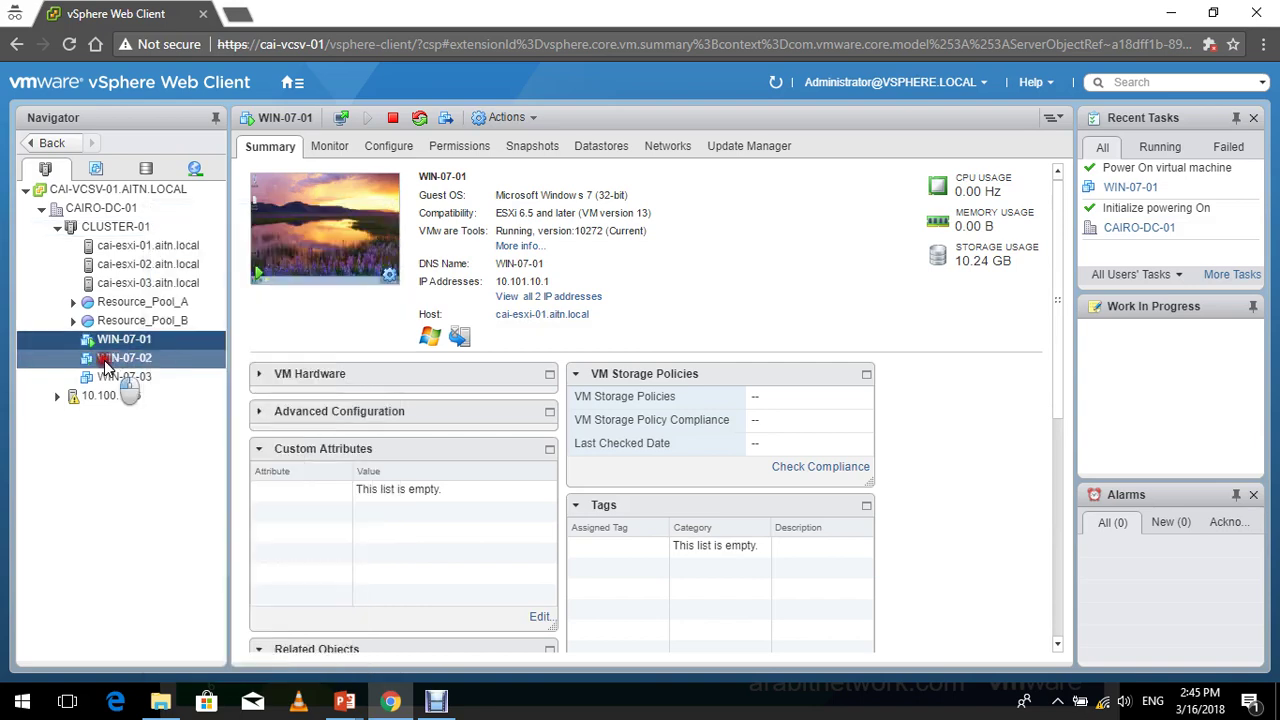
right_click(107, 367)
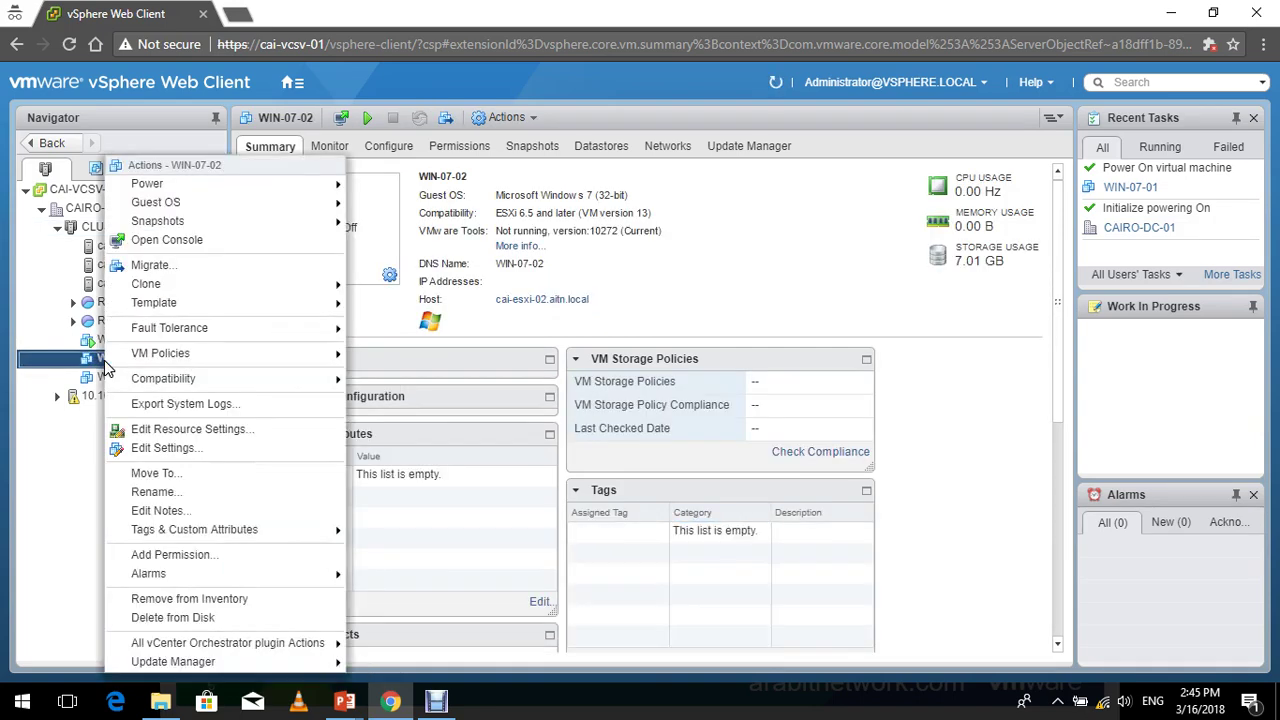
mouse_move(262, 292)
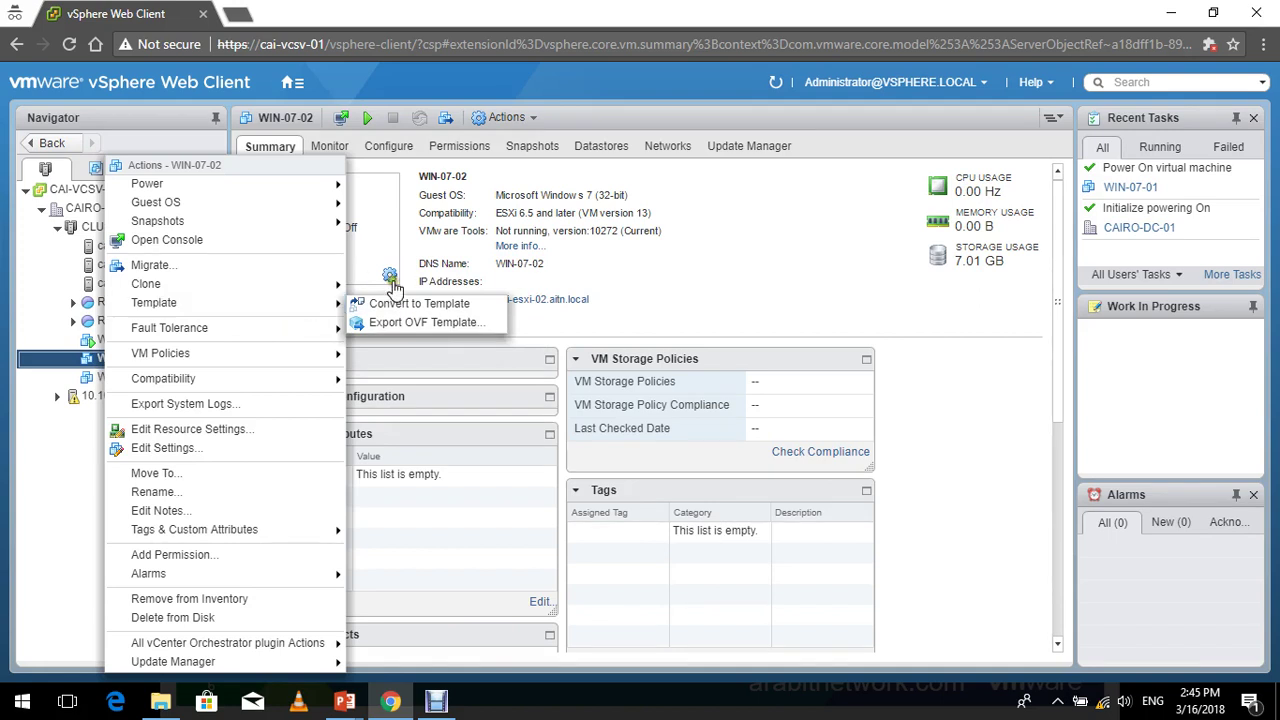
click(307, 77)
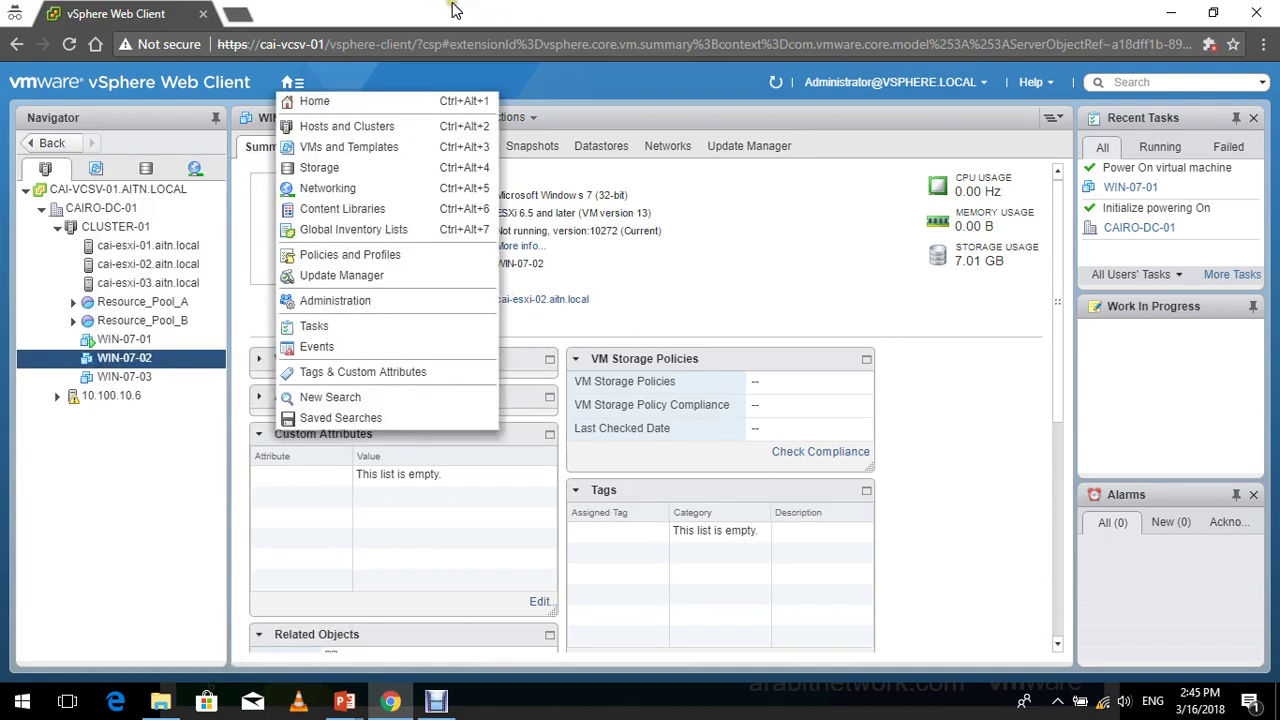
Examine the creation types offered by the New Virtual Machine wizard for CLUSTER-01, and cancel the wizard.
click(145, 219)
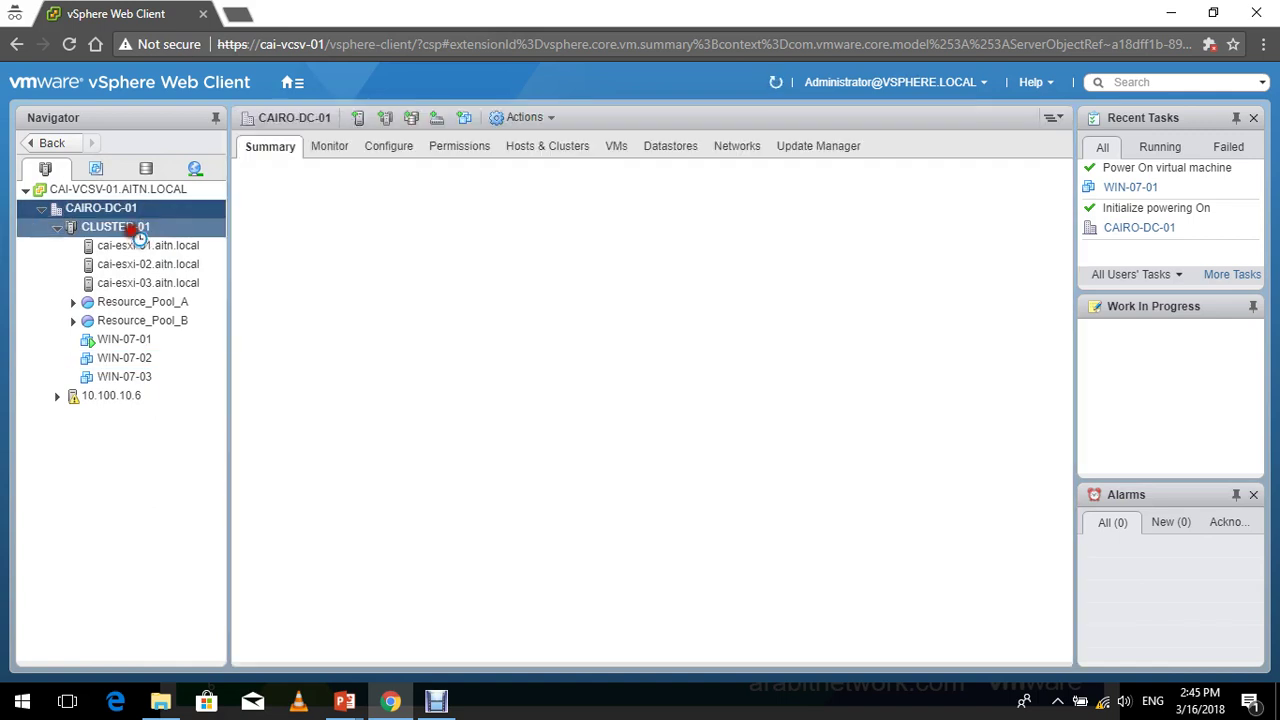
right_click(140, 229)
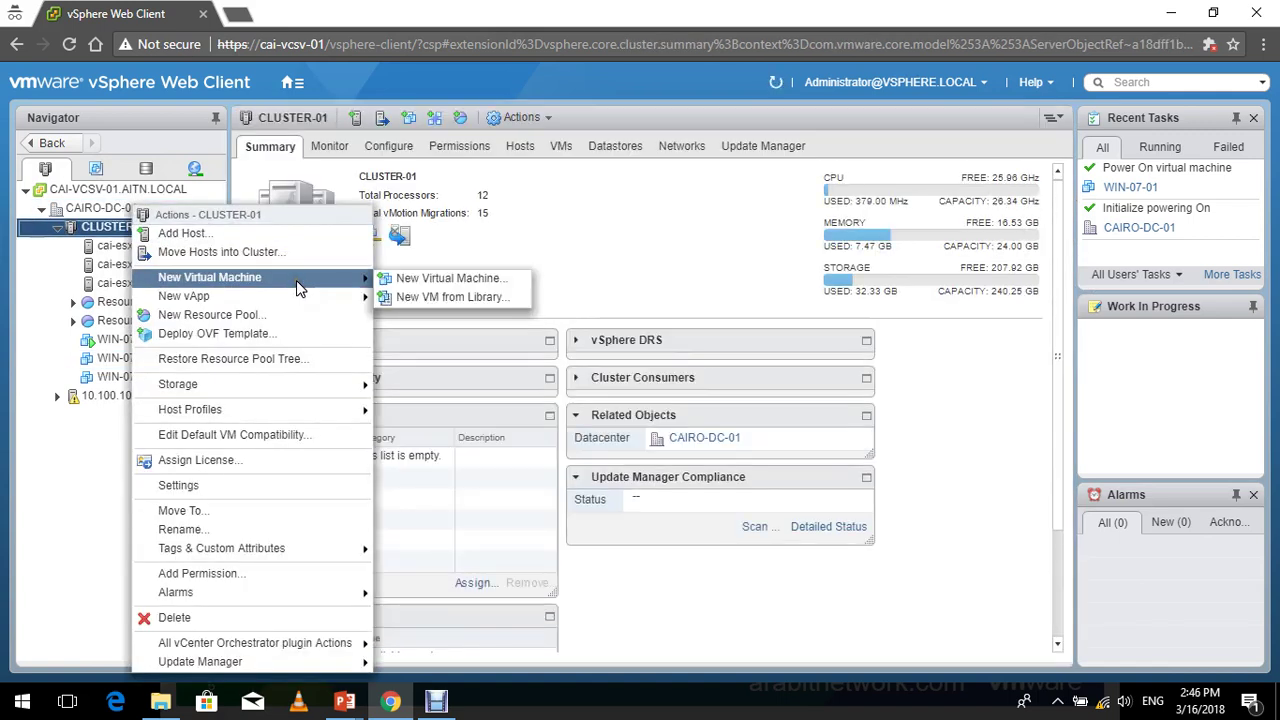
click(492, 279)
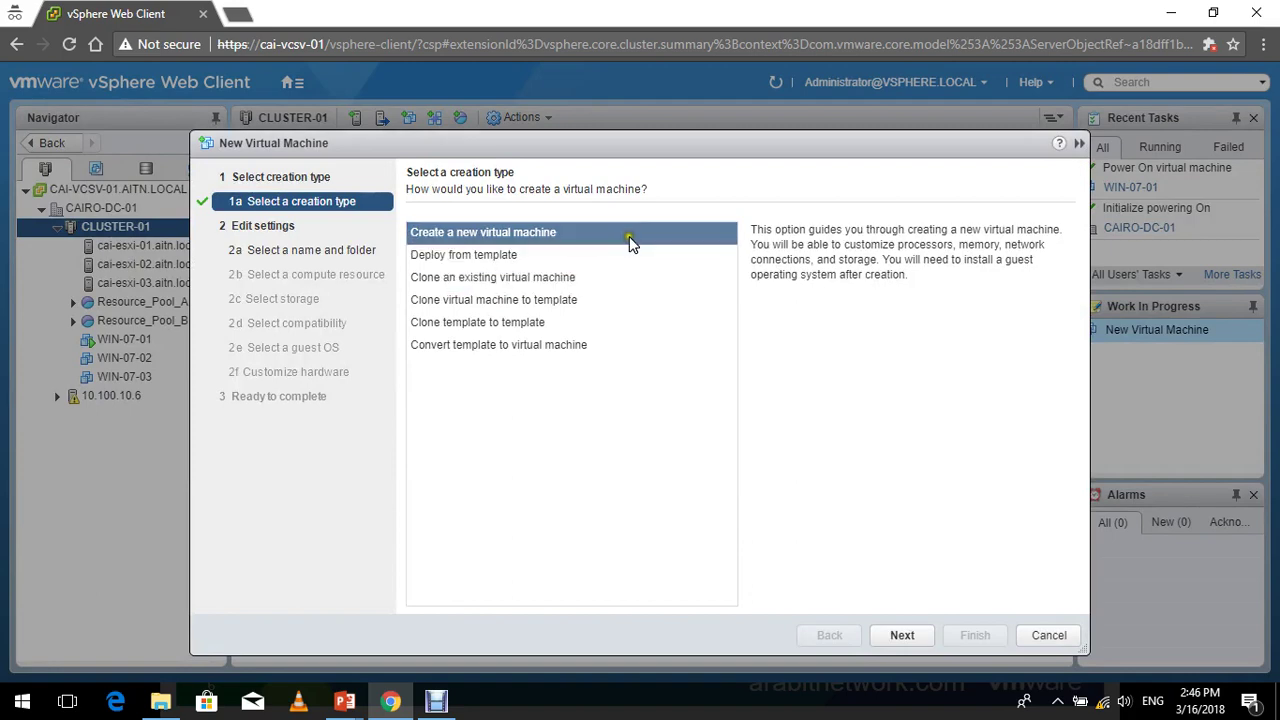
key(Escape)
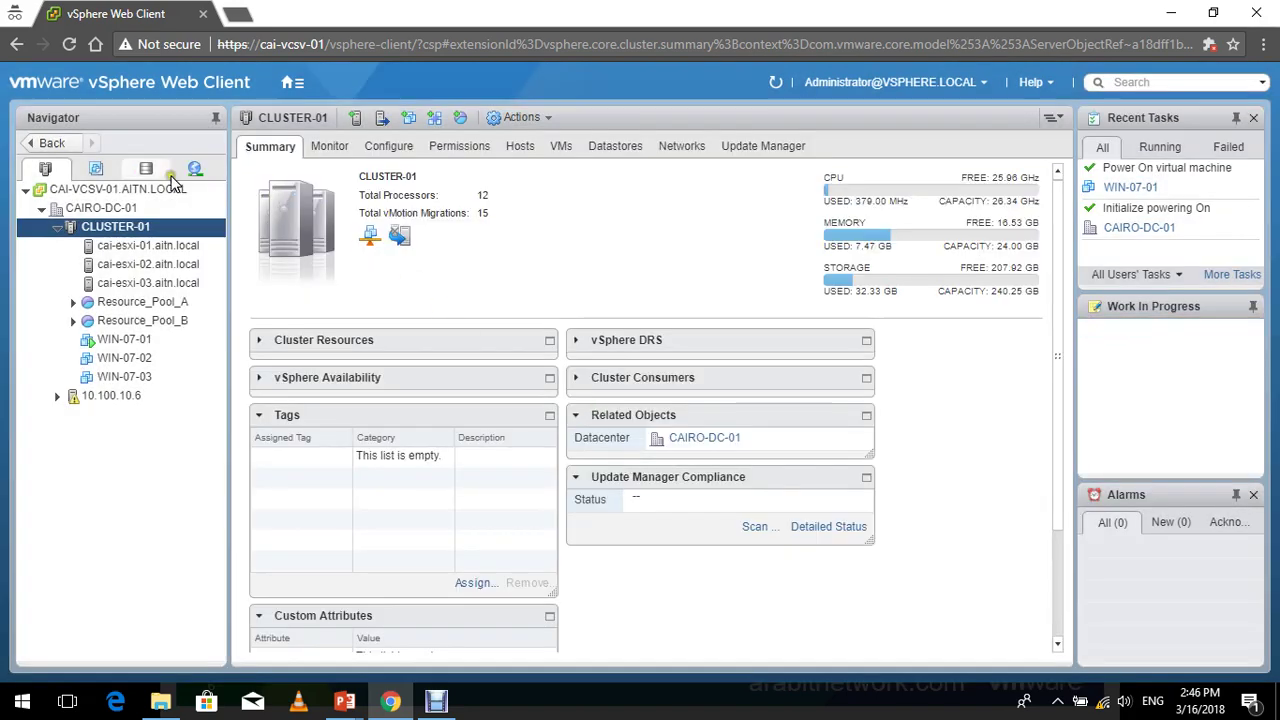
Examine the options for deploying virtual machines from a library or an OVF template on CLUSTER-01.
click(195, 230)
right_click(195, 230)
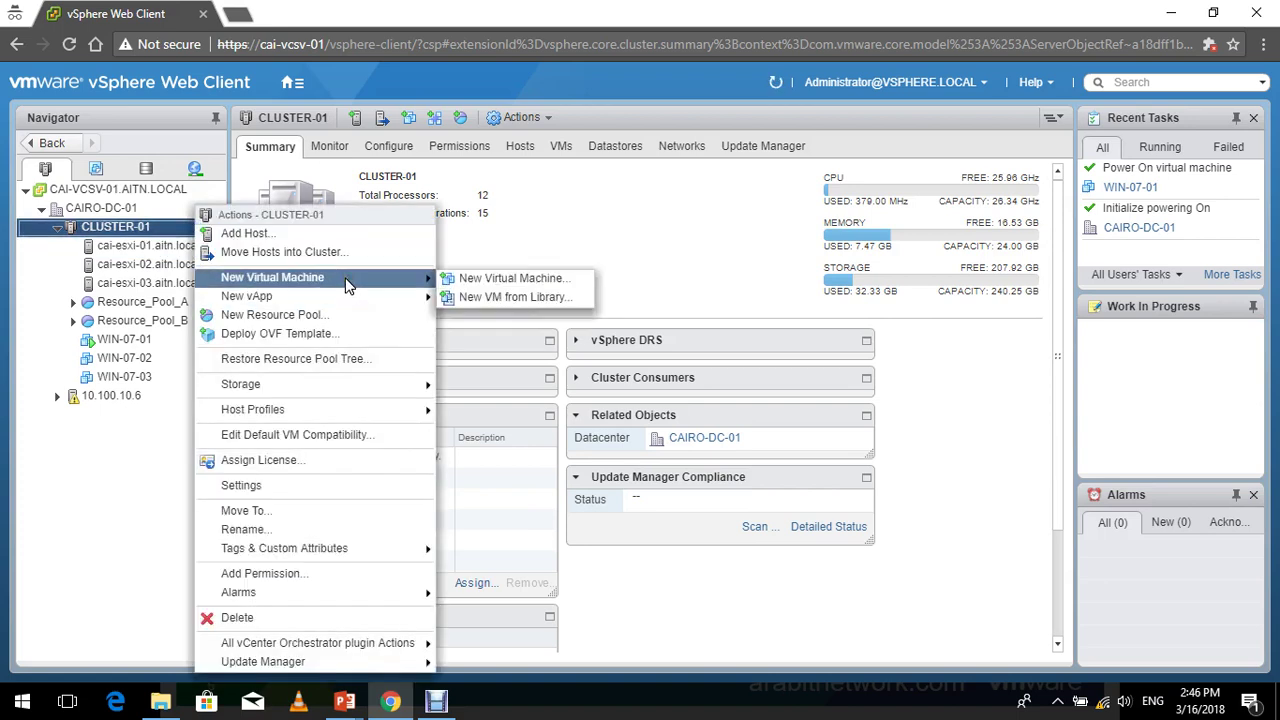
click(563, 278)
mouse_move(420, 278)
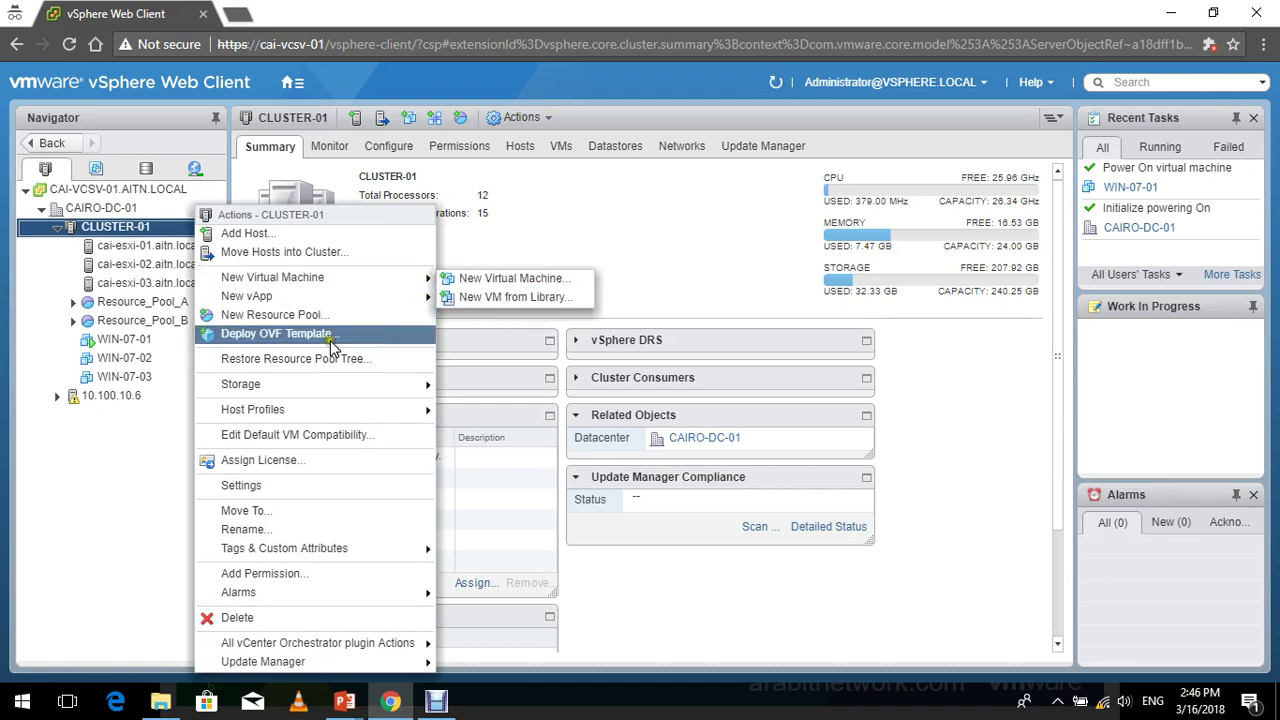
click(126, 468)
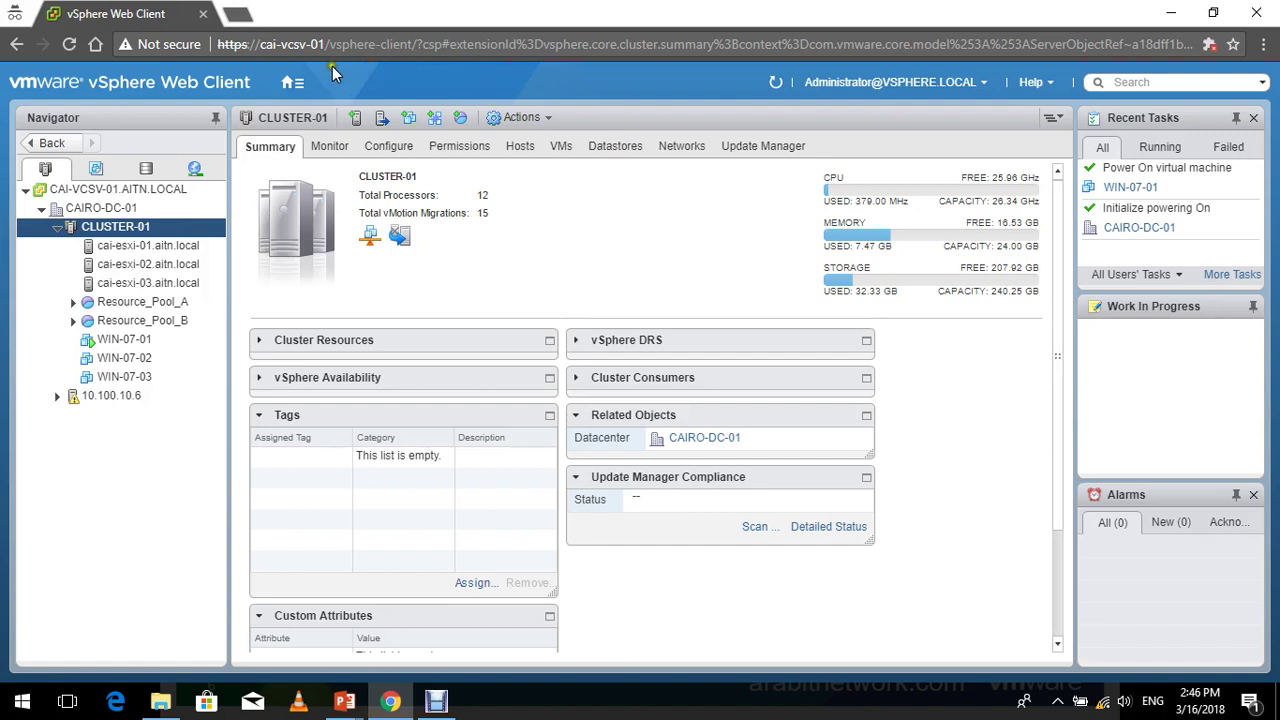
Go to the Content Libraries inventory of the vSphere environment.
click(288, 84)
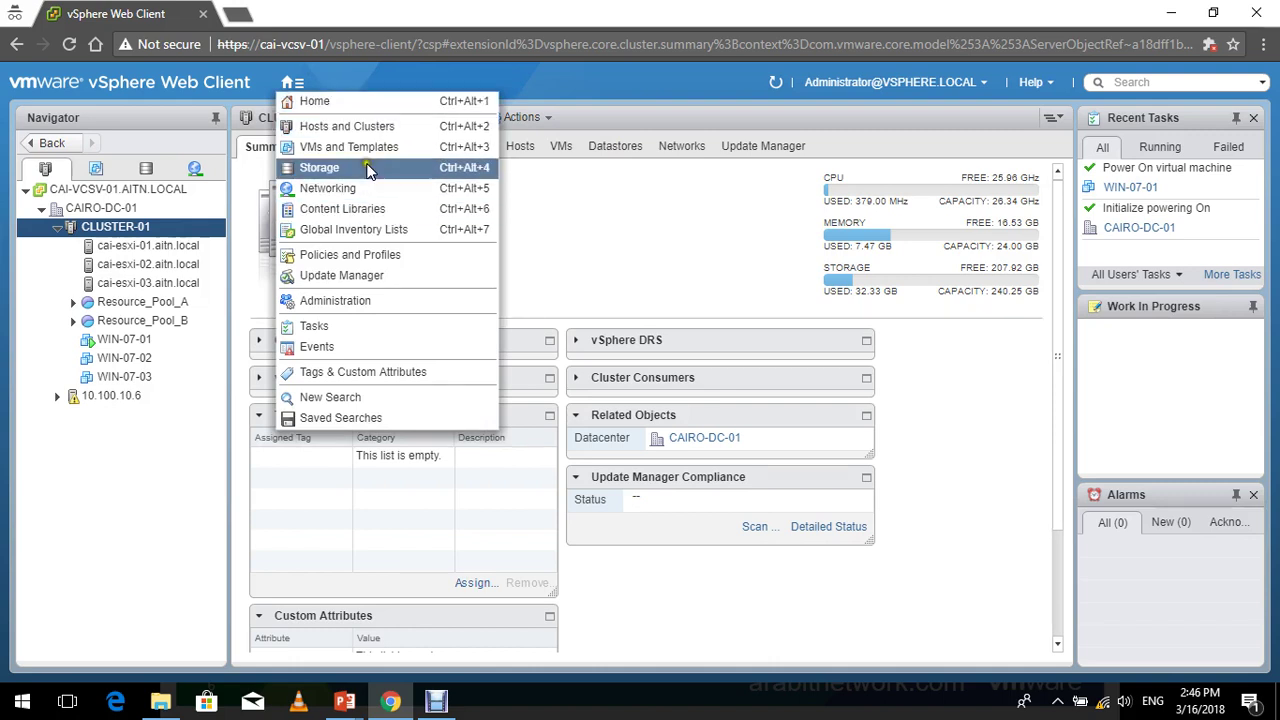
click(357, 106)
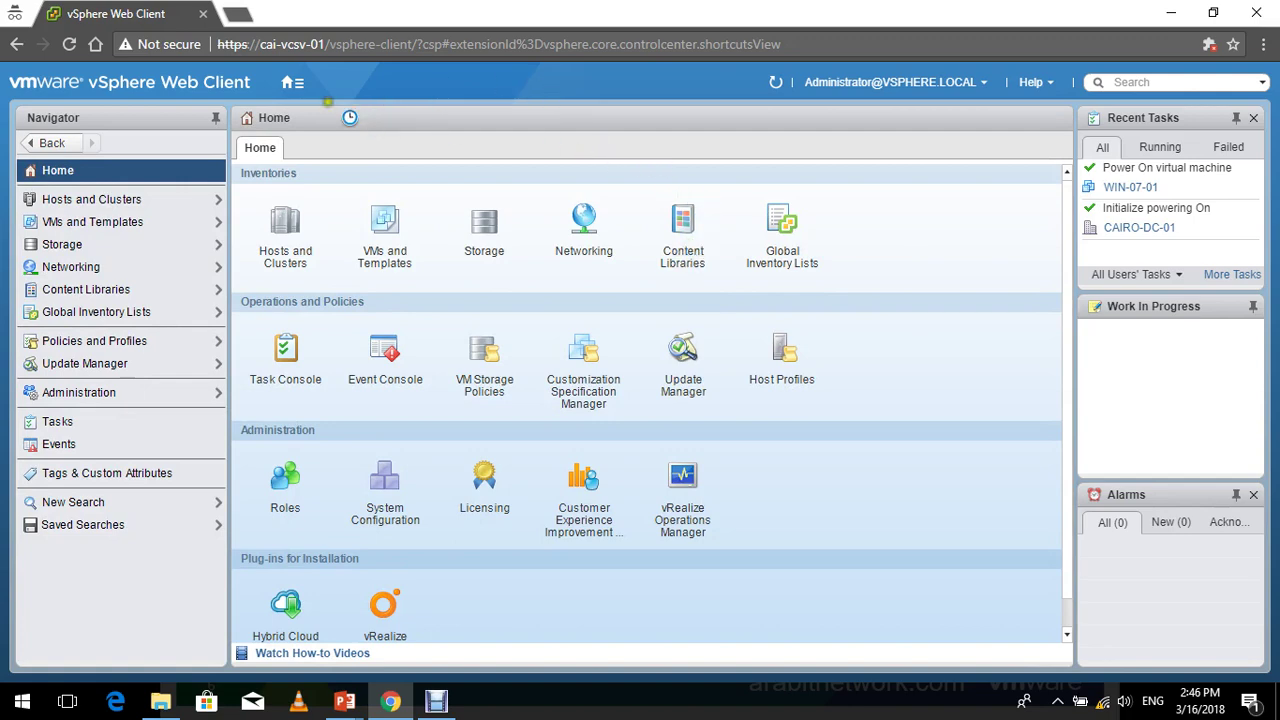
click(286, 81)
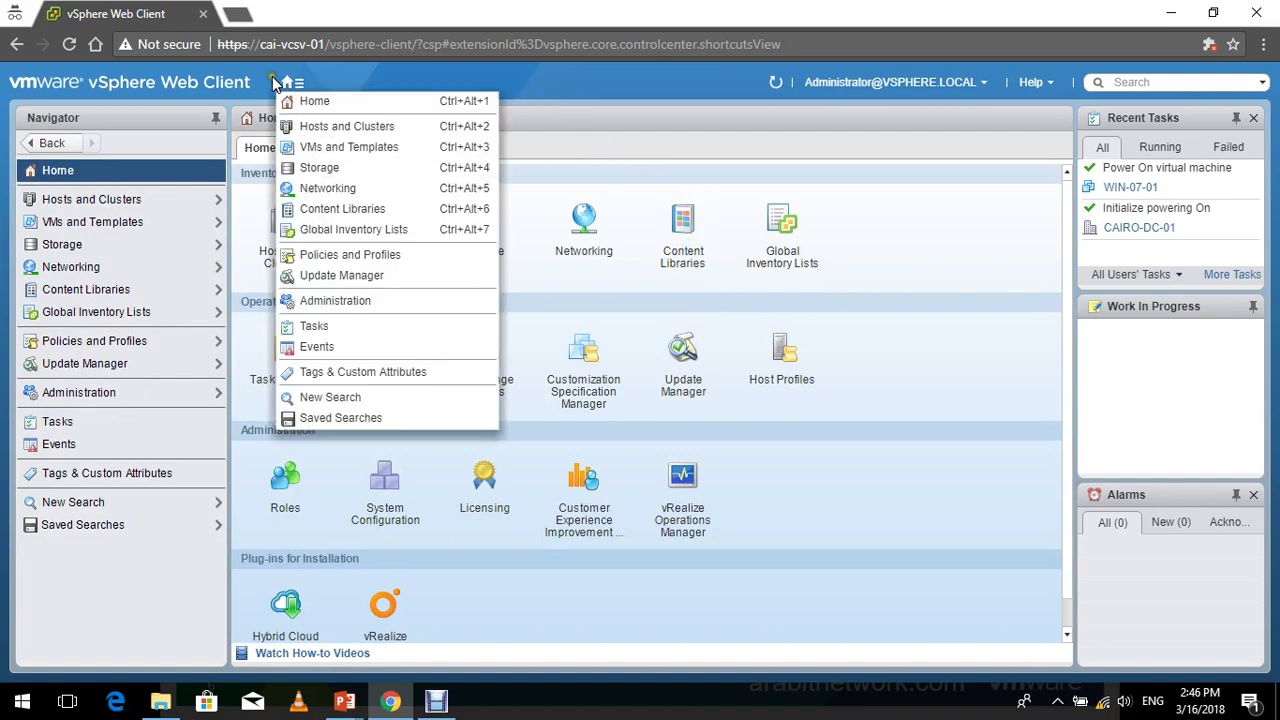
click(395, 212)
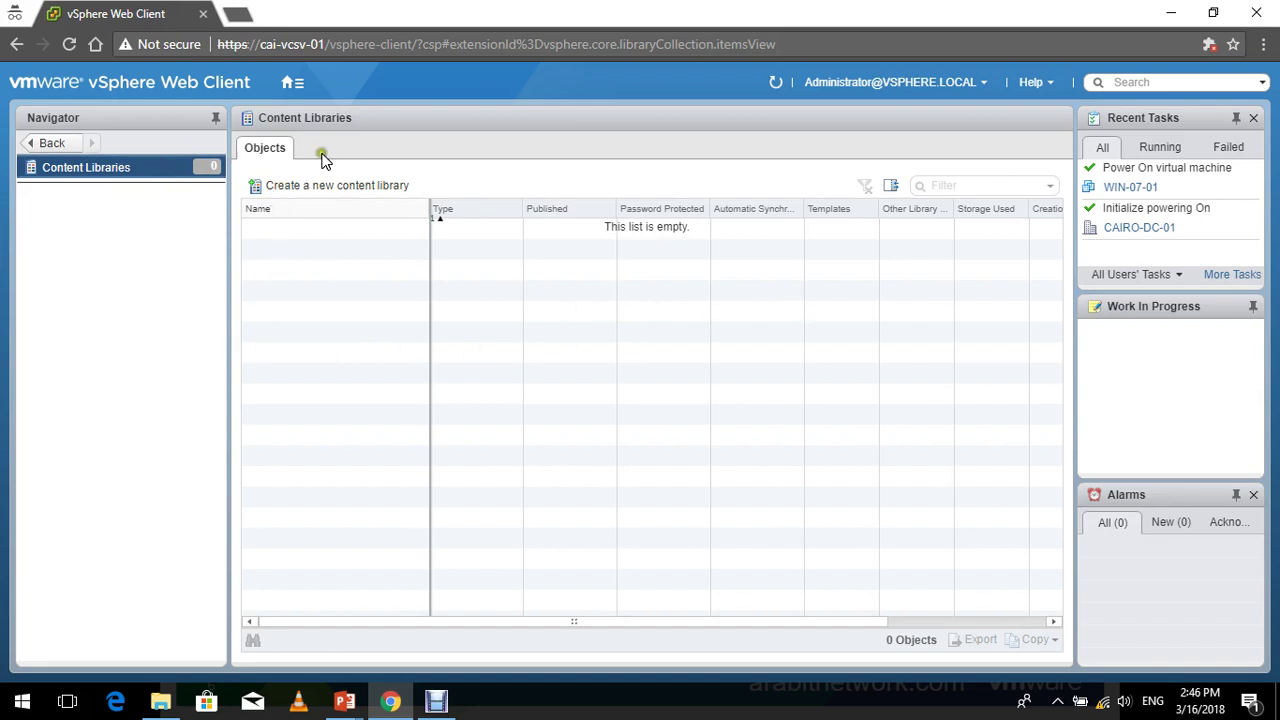
Start a new content library named HQ on vCenter Server CAI-VCSV-01.AITN.LOCAL and continue to its configuration.
click(331, 188)
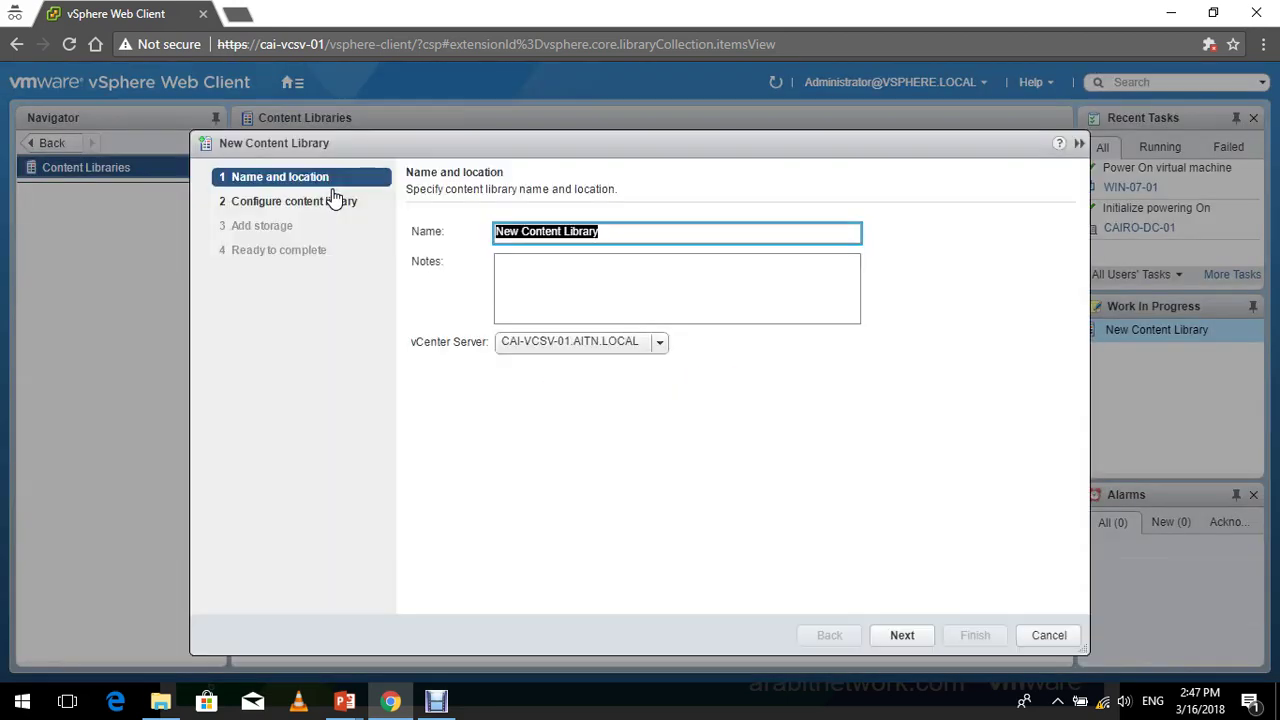
text(HQ)
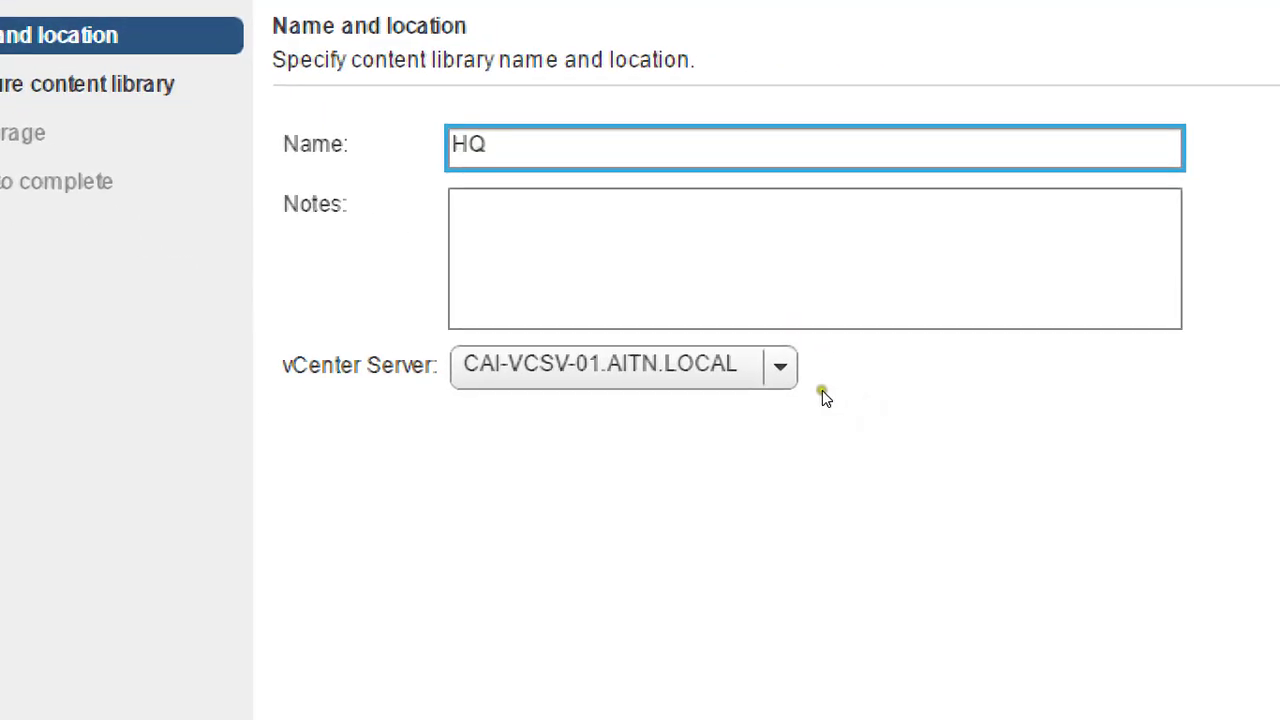
click(545, 356)
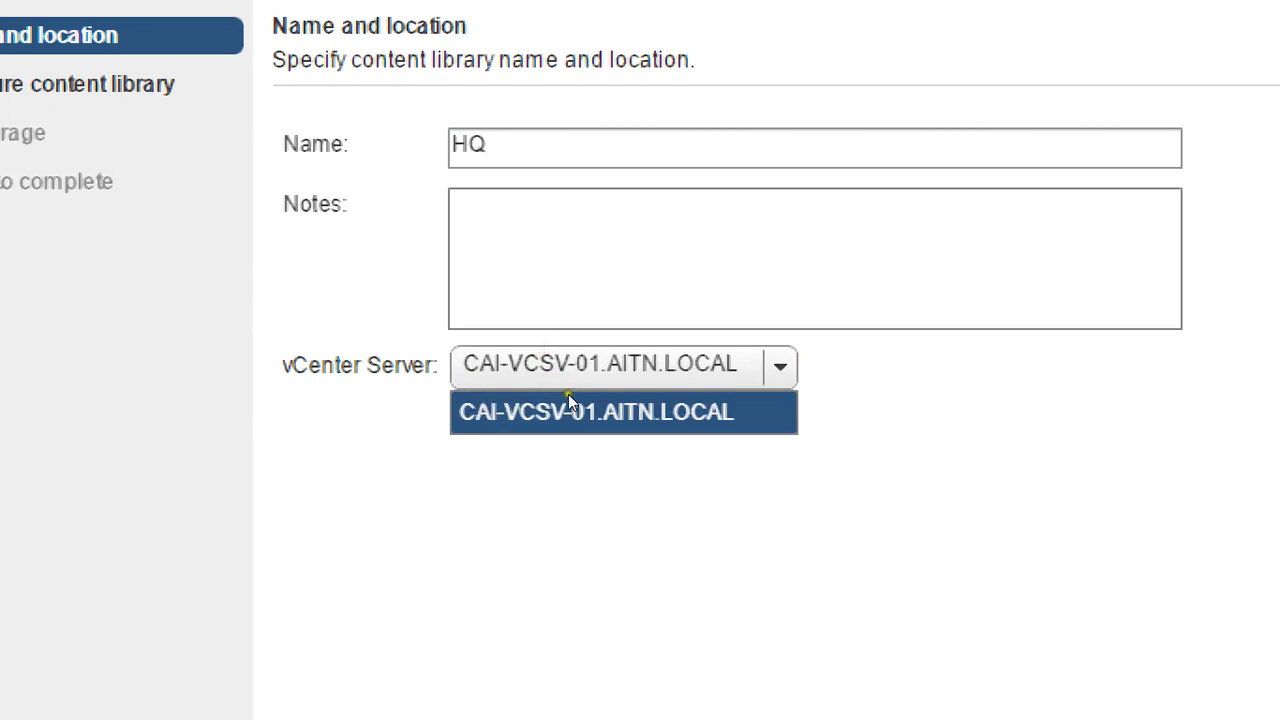
click(728, 362)
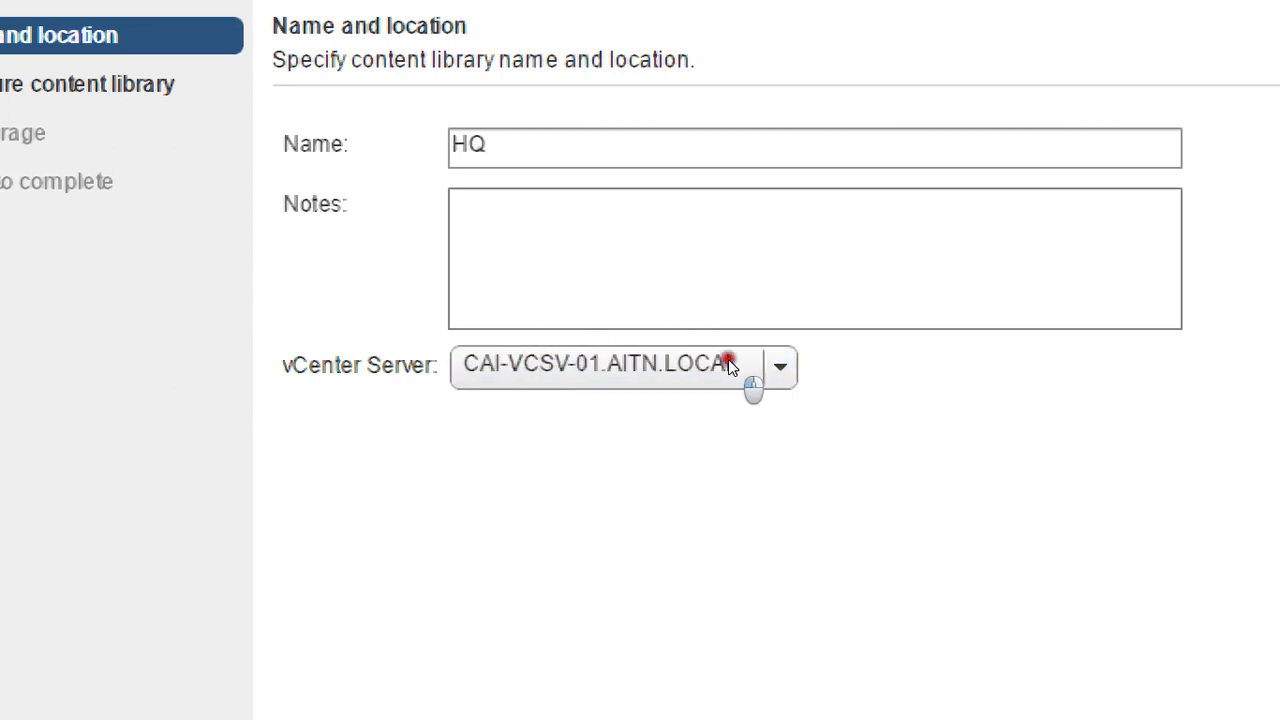
click(575, 343)
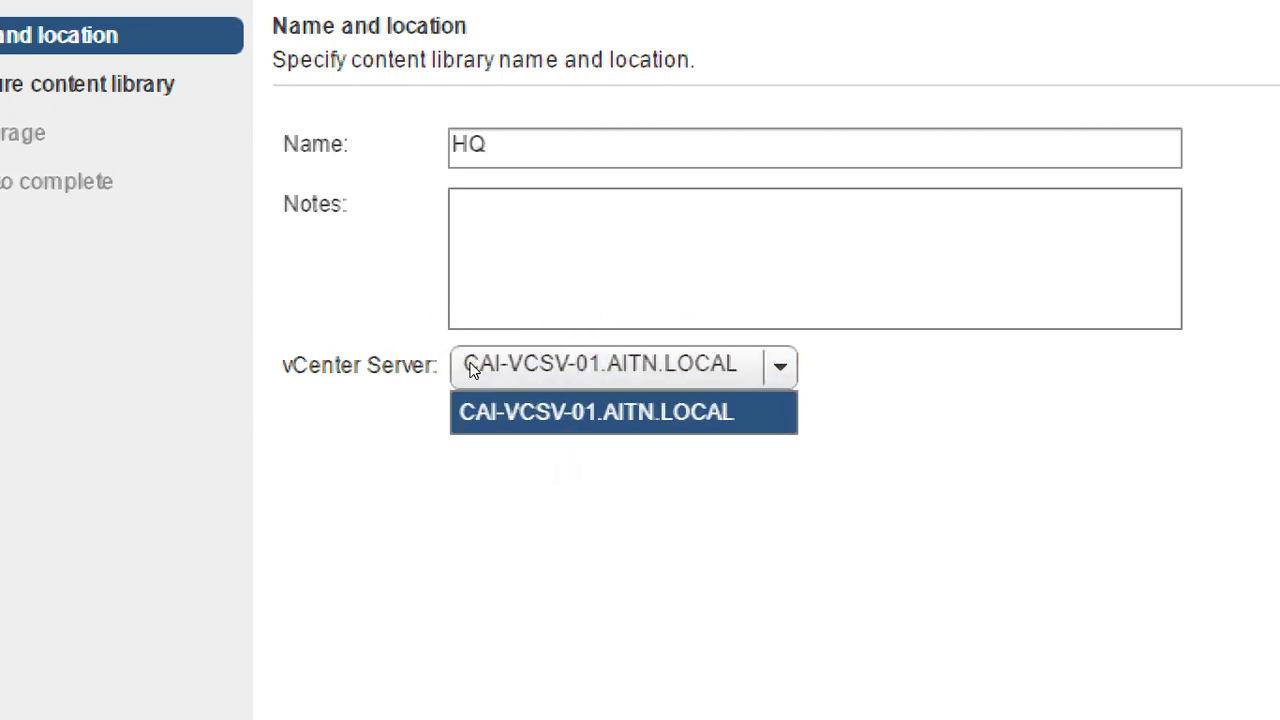
click(658, 413)
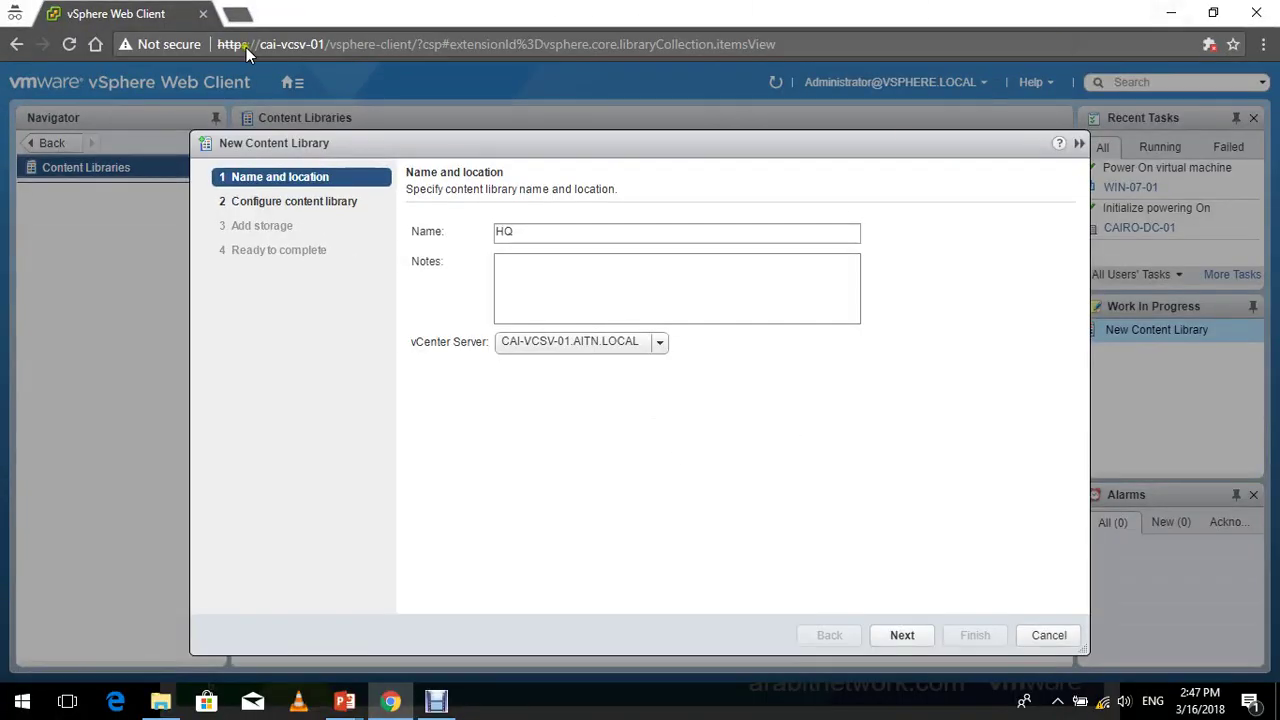
click(895, 638)
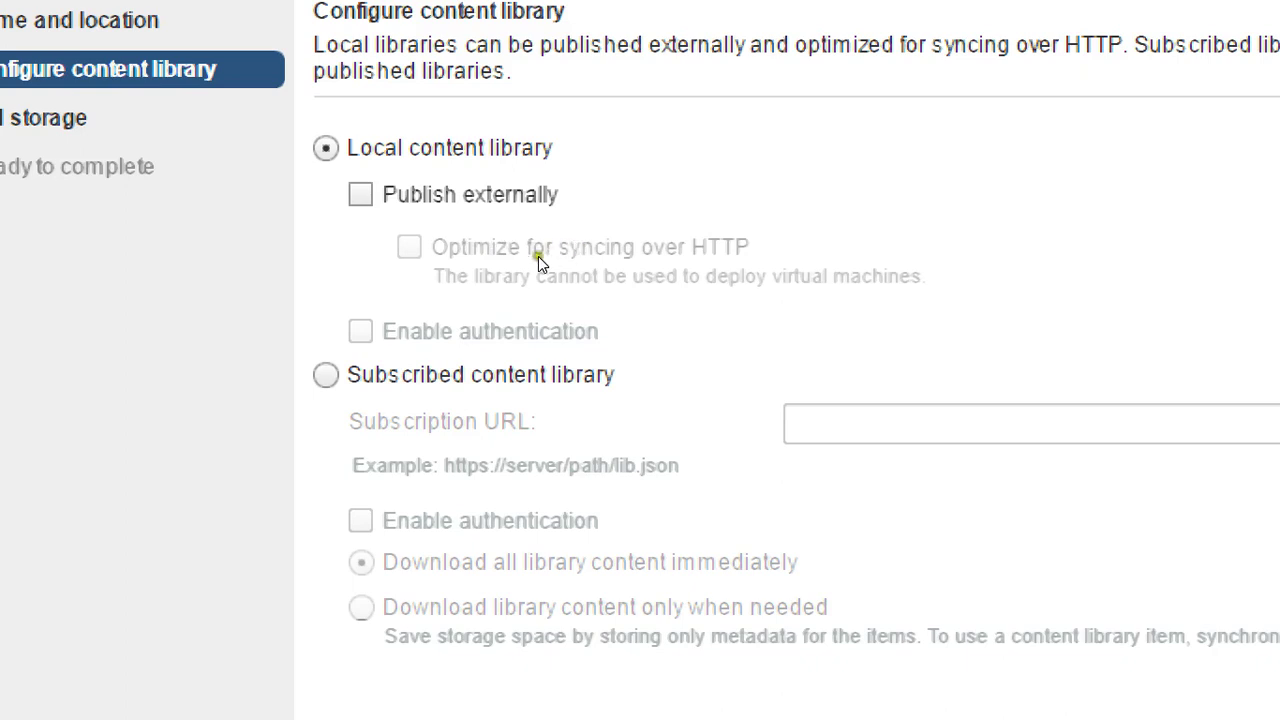
click(552, 196)
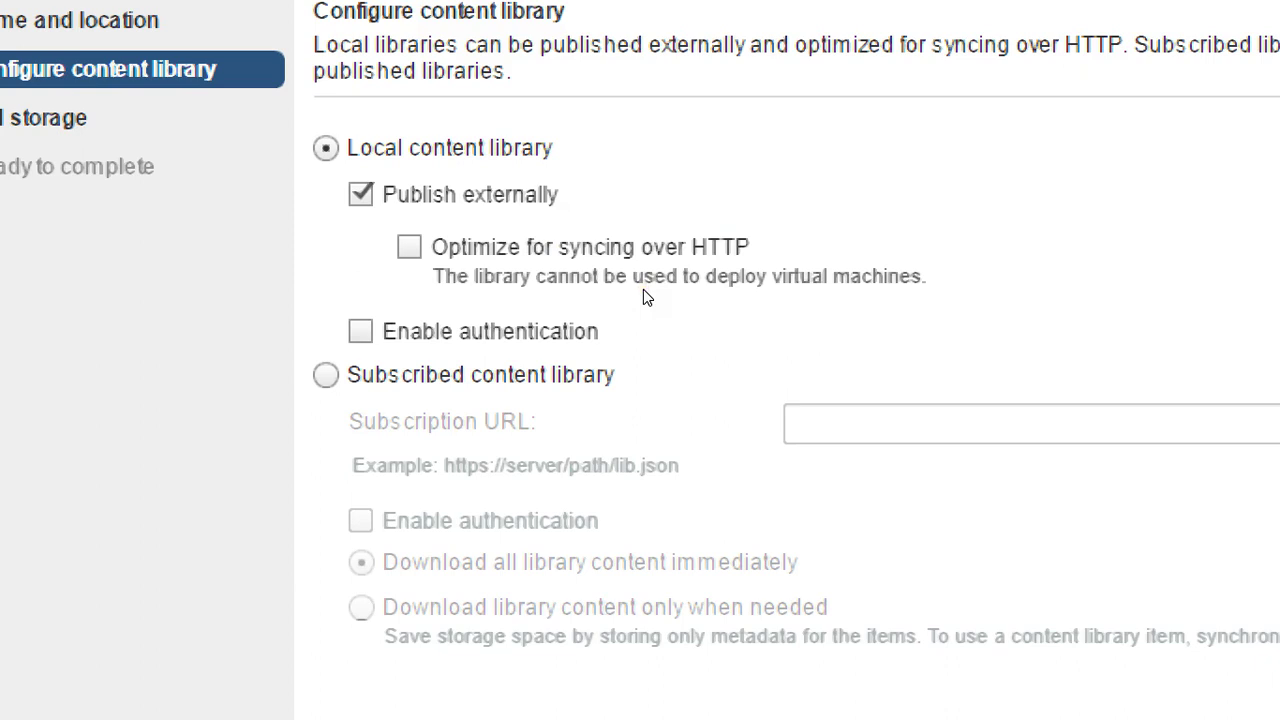
click(470, 334)
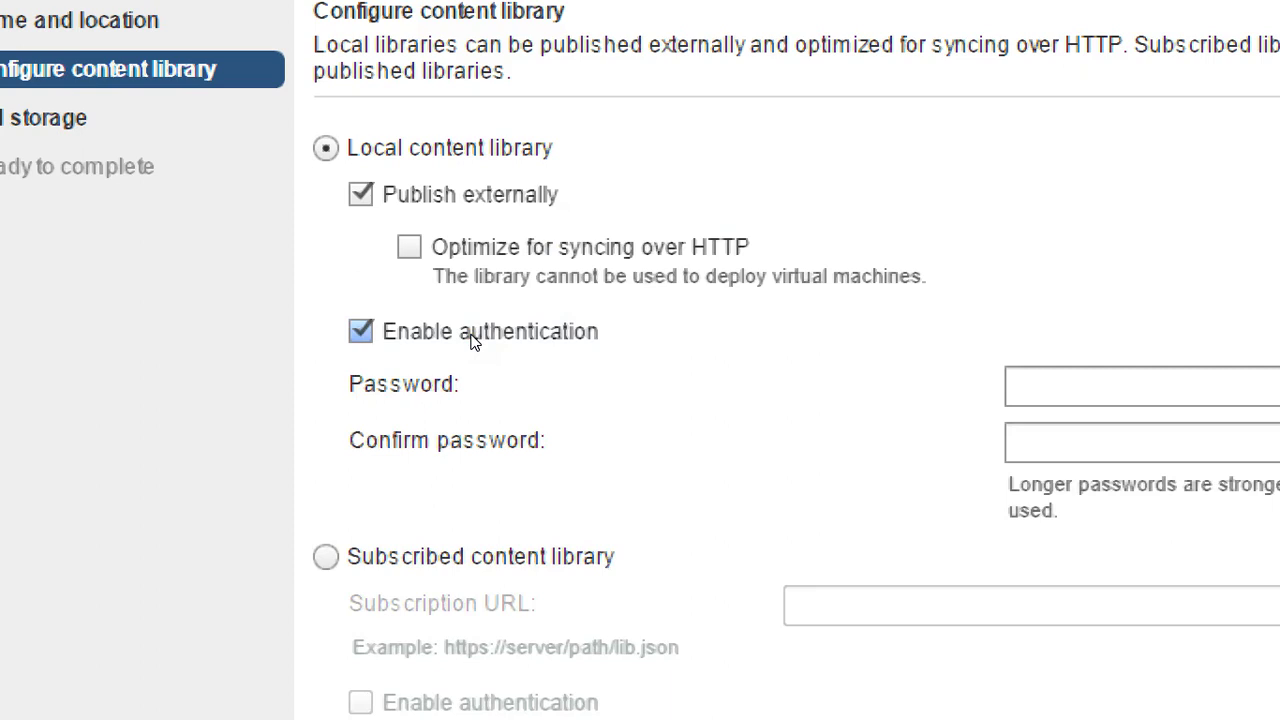
click(472, 336)
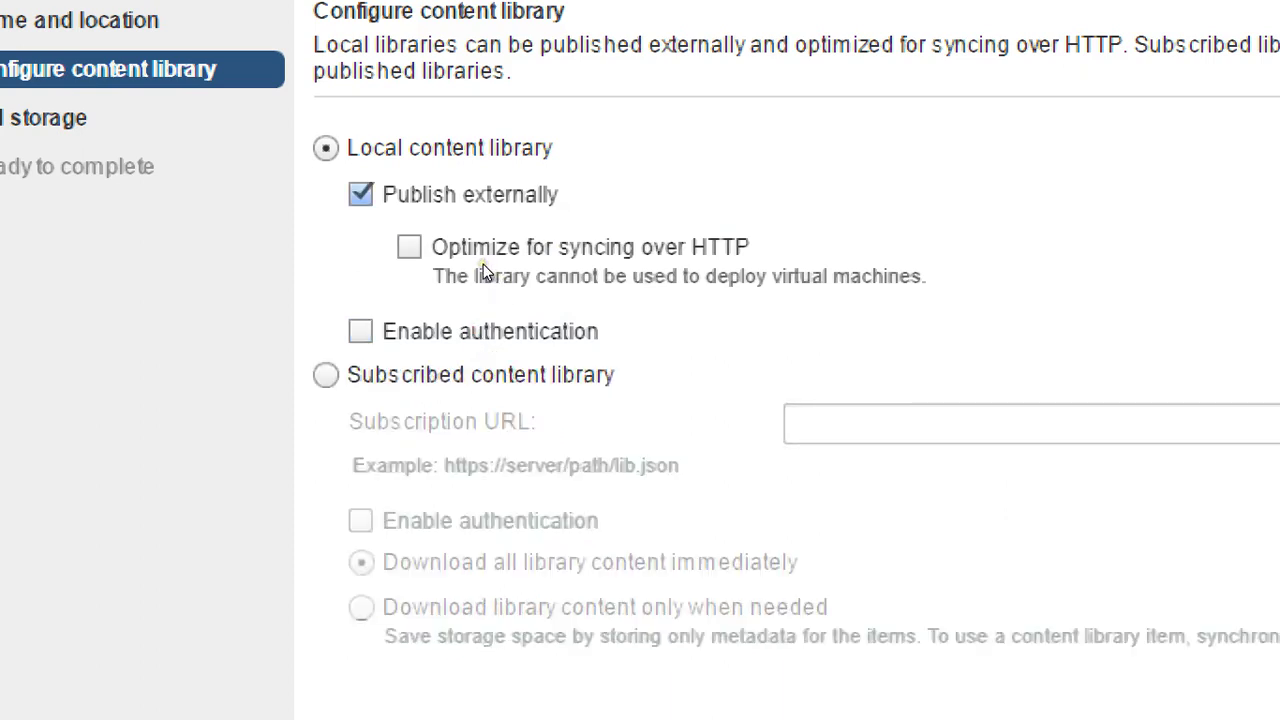
click(425, 264)
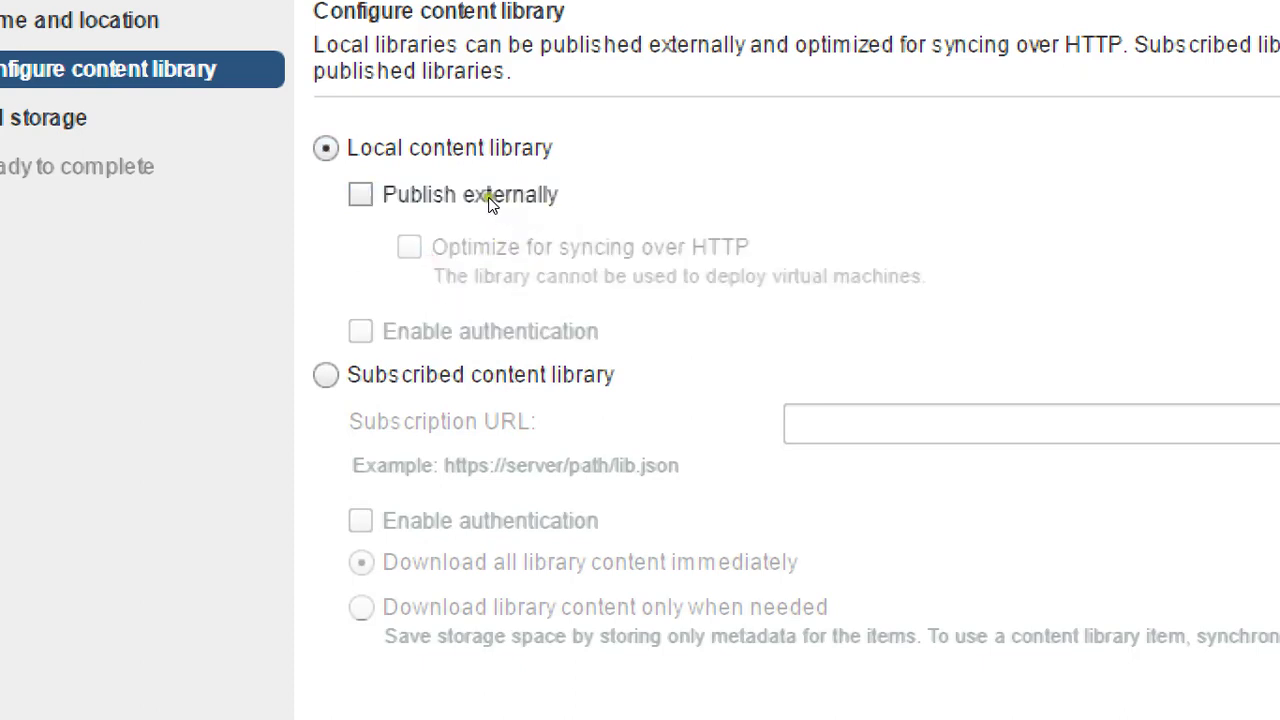
click(505, 362)
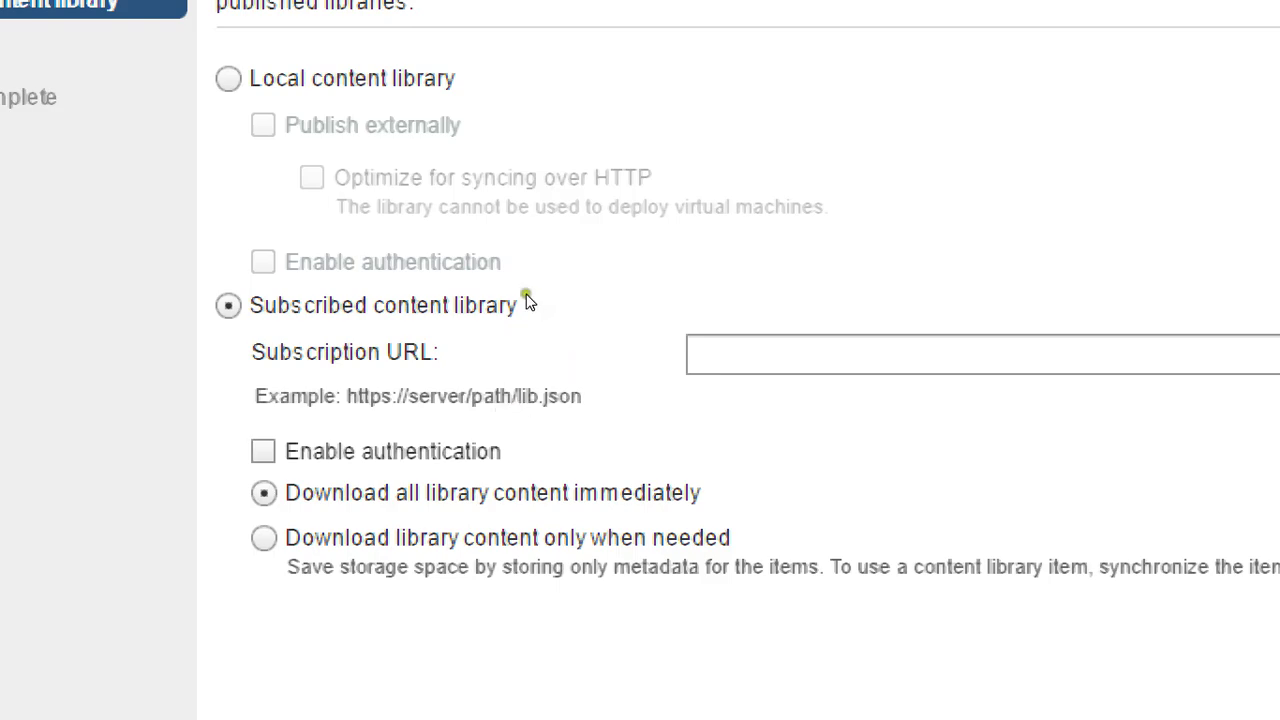
key(Up)
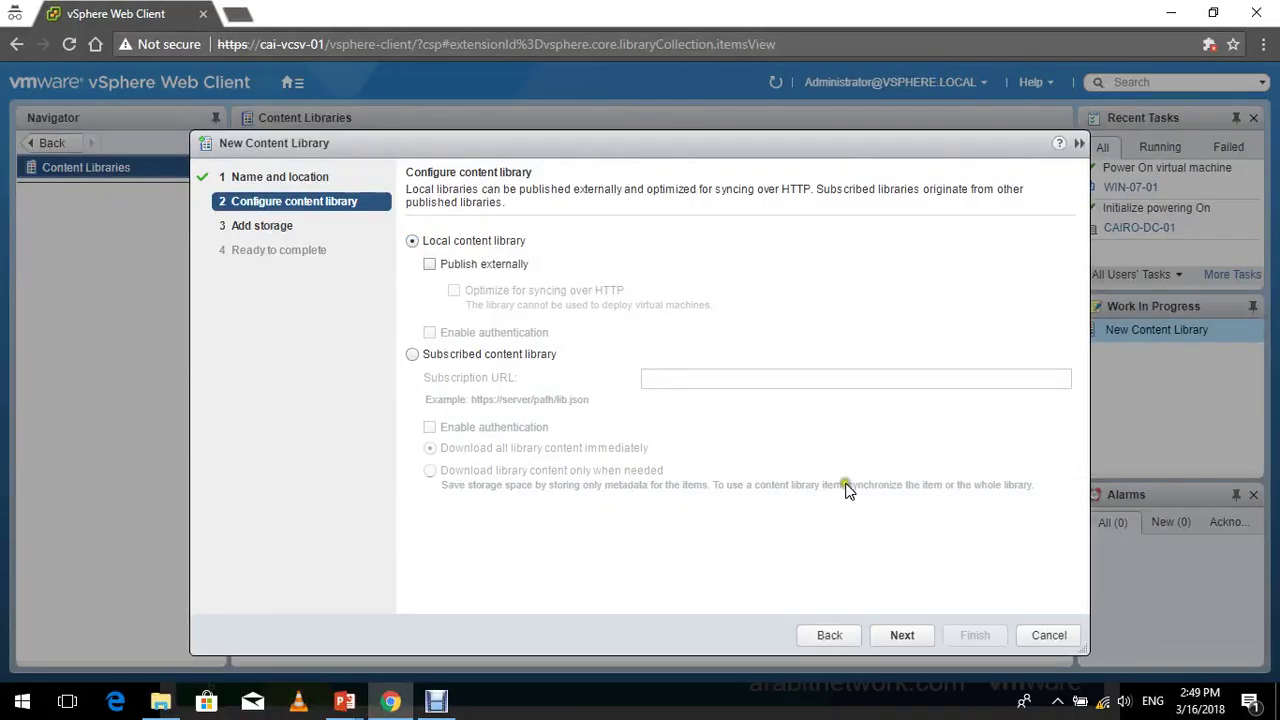
Keep the library local, continue to its storage settings, and check the protocol choices for an SMB or NFS server before returning to datastore selection.
click(903, 635)
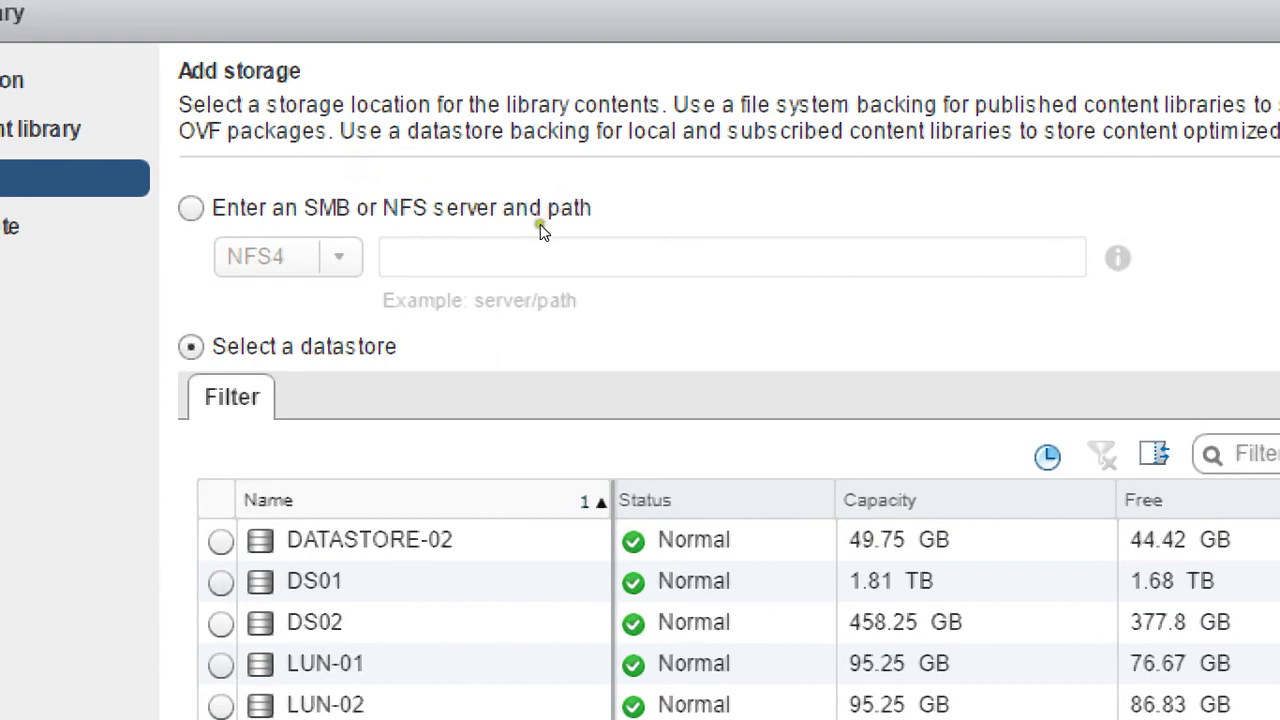
click(434, 228)
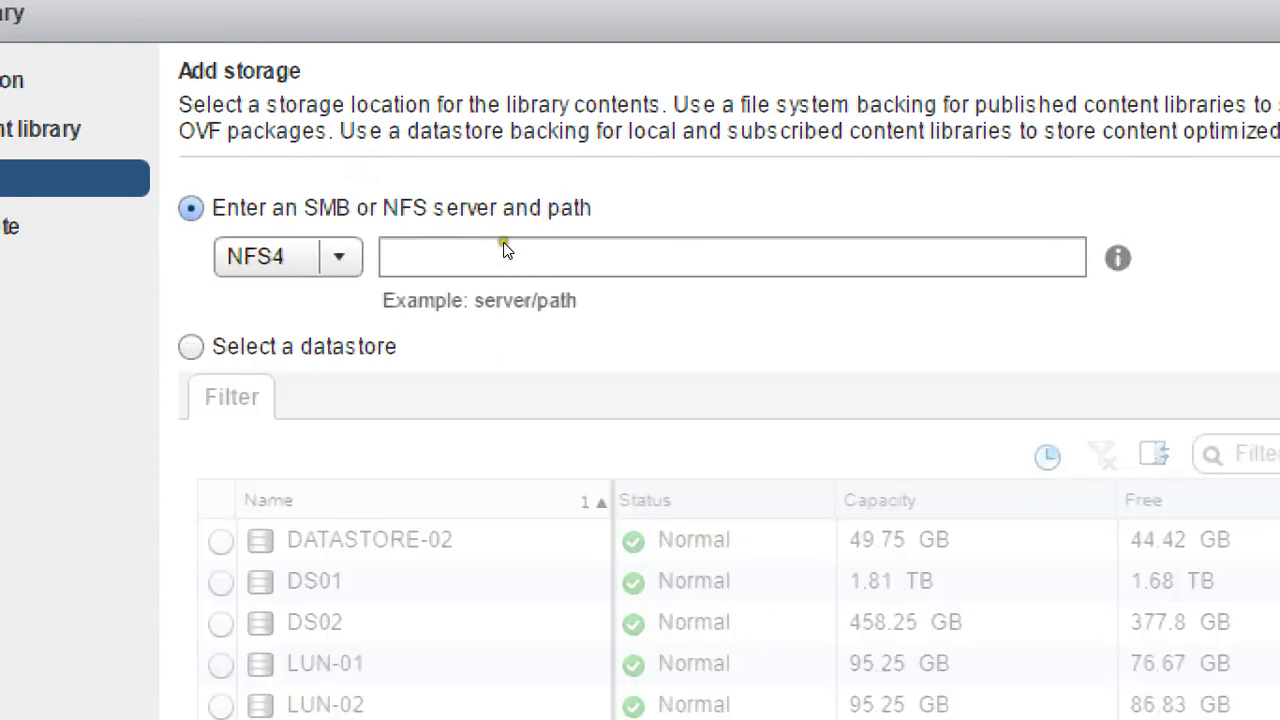
click(585, 276)
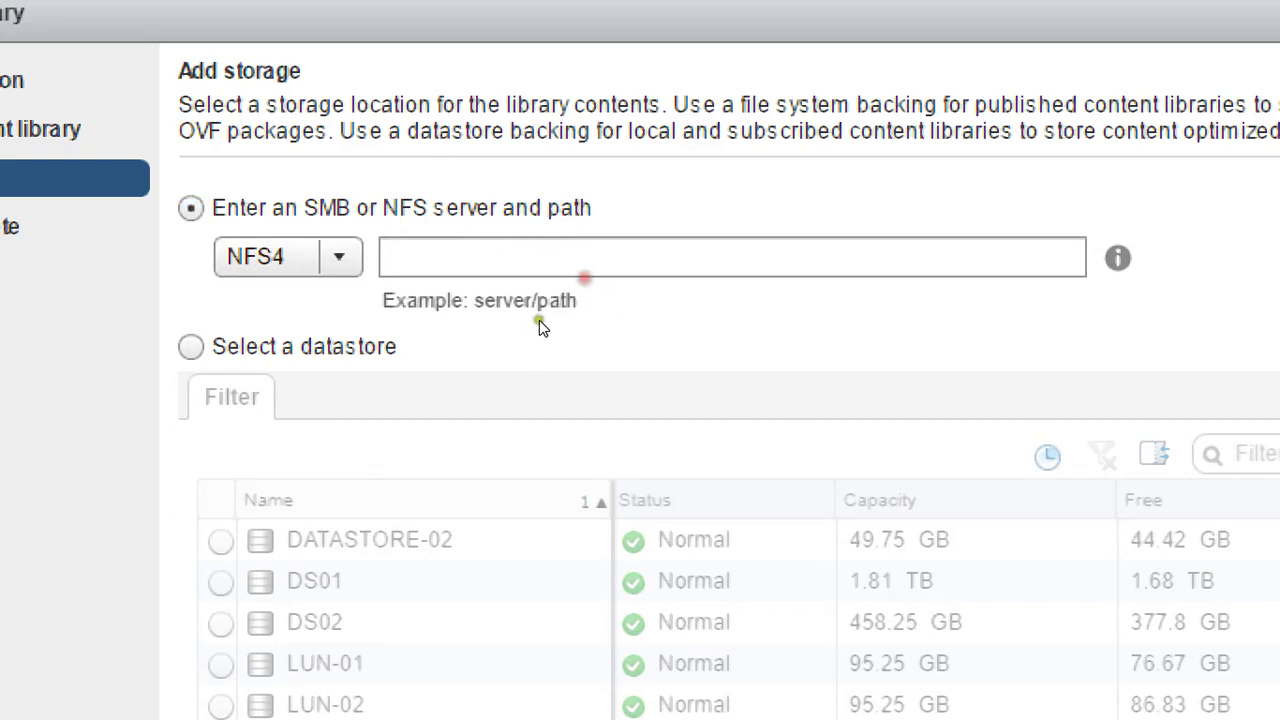
click(545, 268)
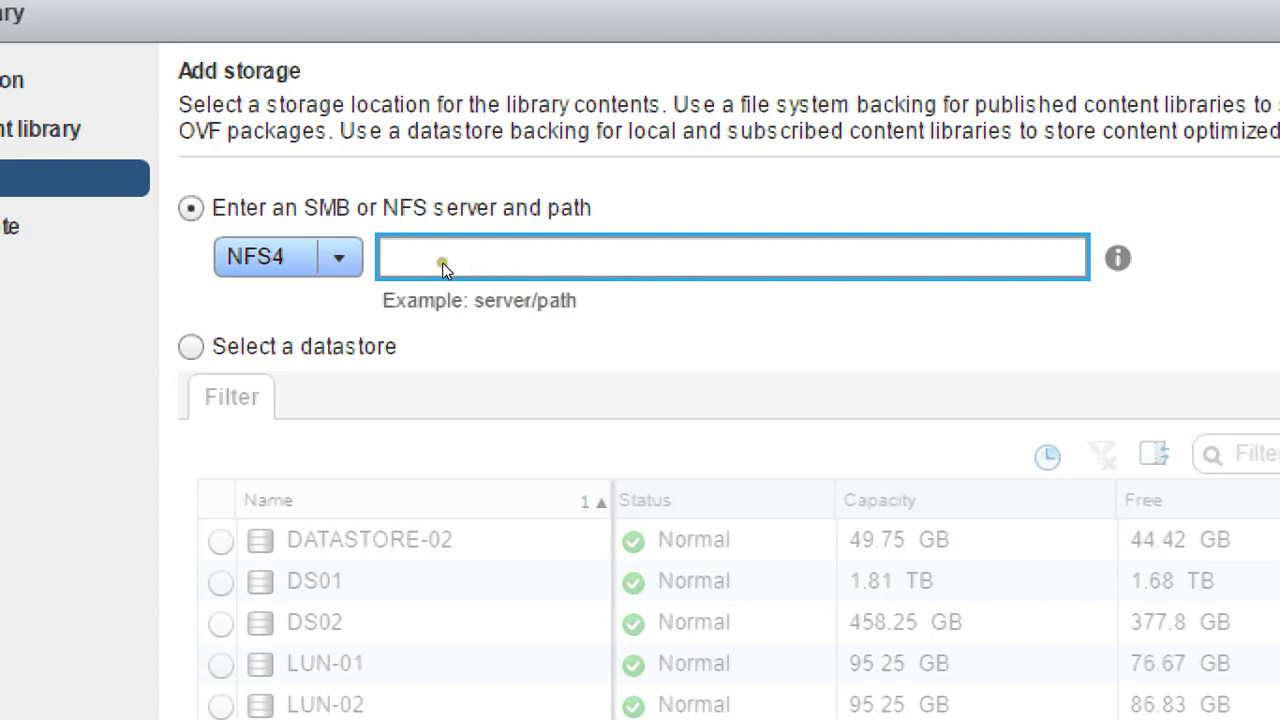
key(alt+Down)
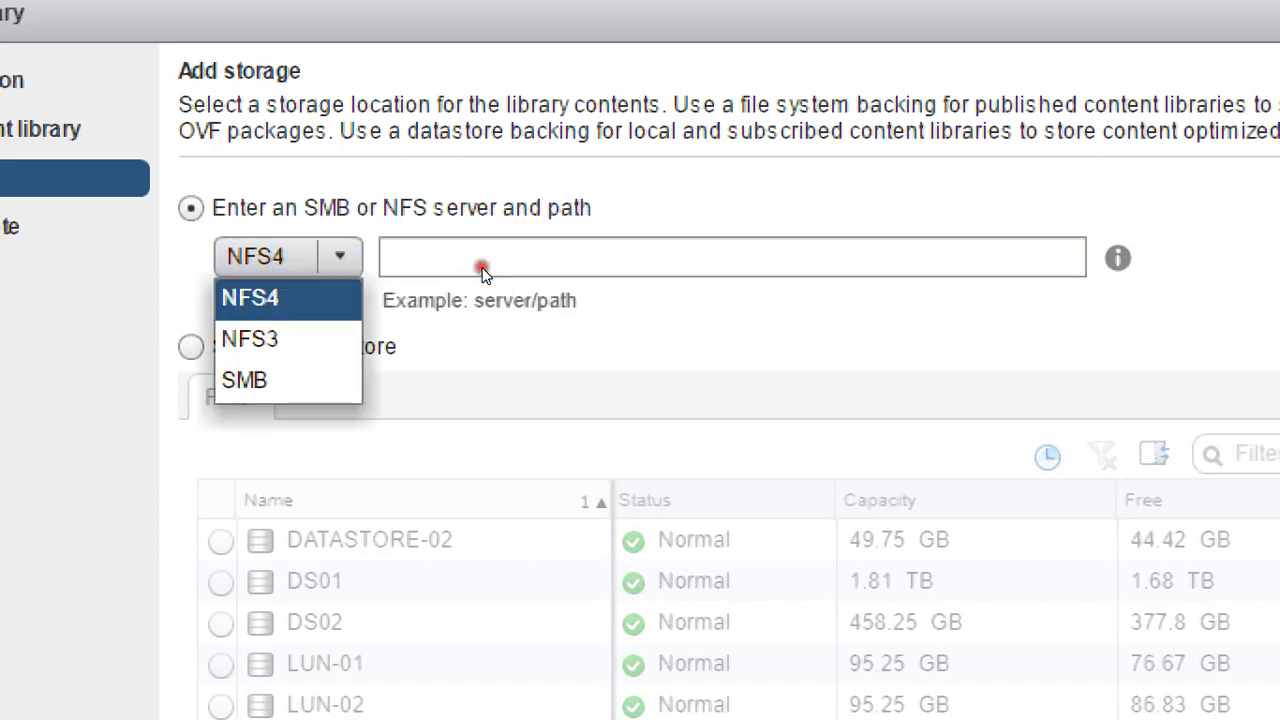
click(642, 214)
click(418, 312)
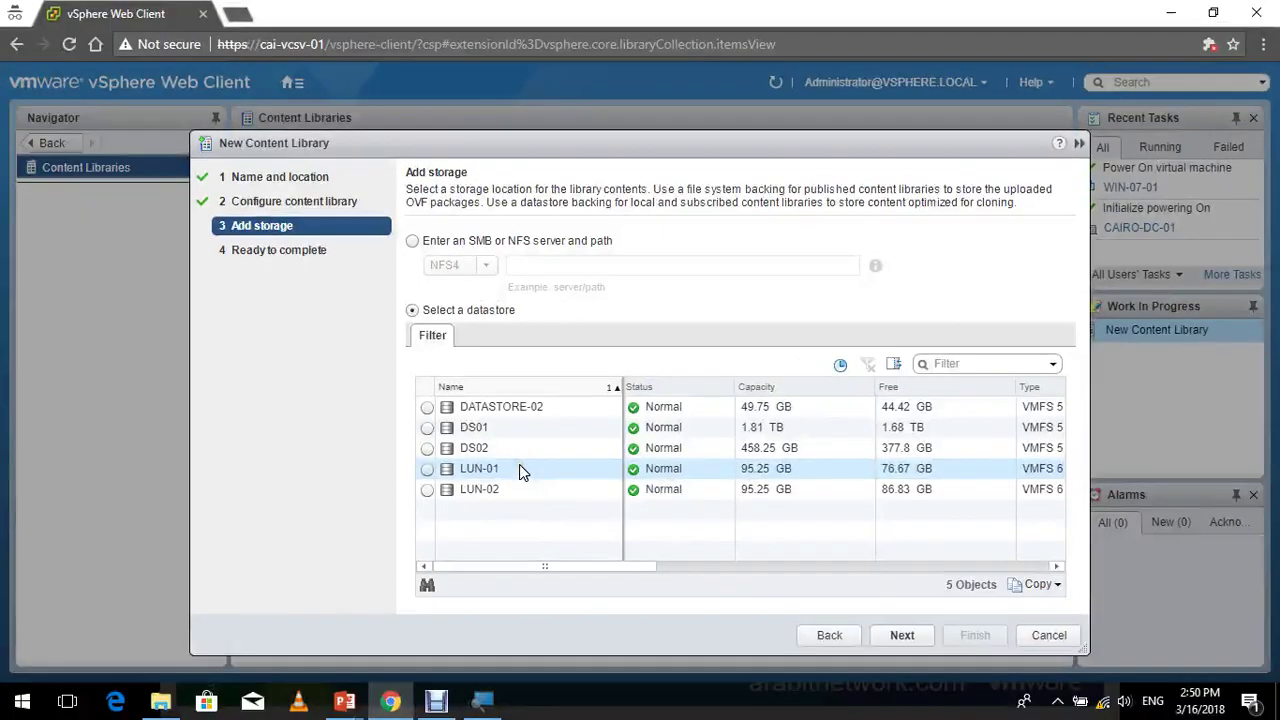
Store the HQ library's contents on datastore LUN-01 and finish creating the library.
click(519, 466)
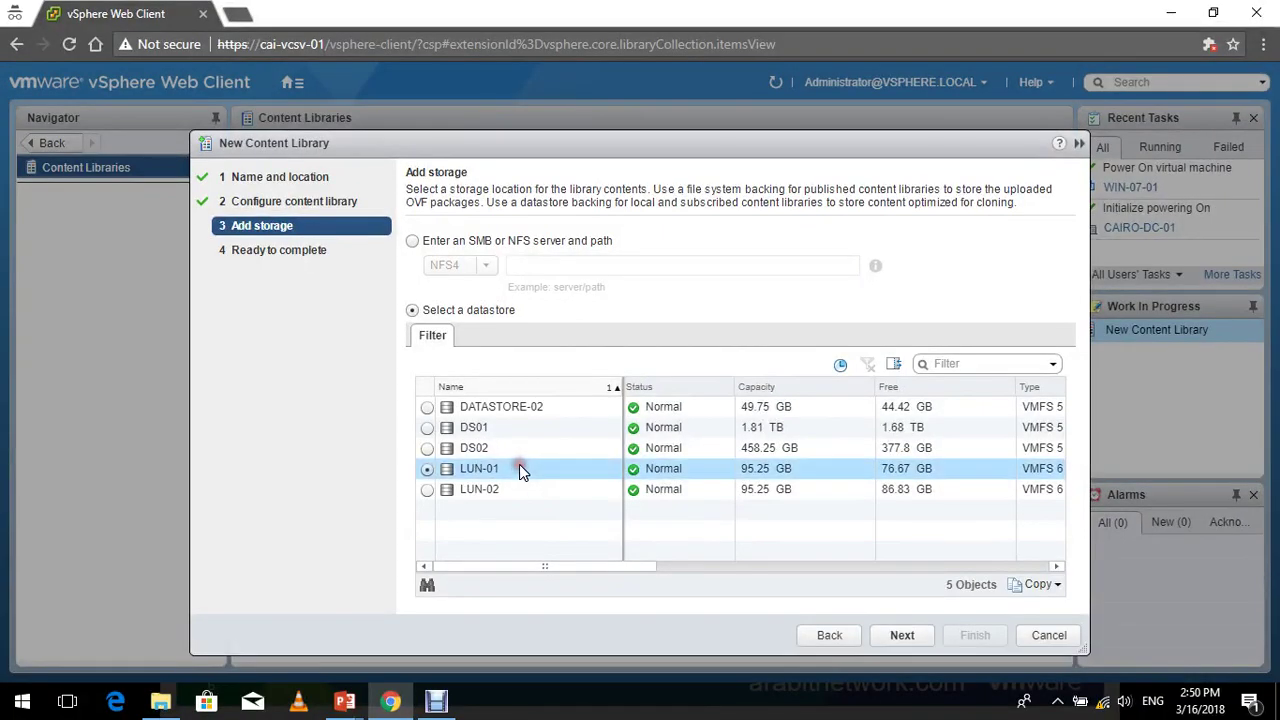
click(901, 554)
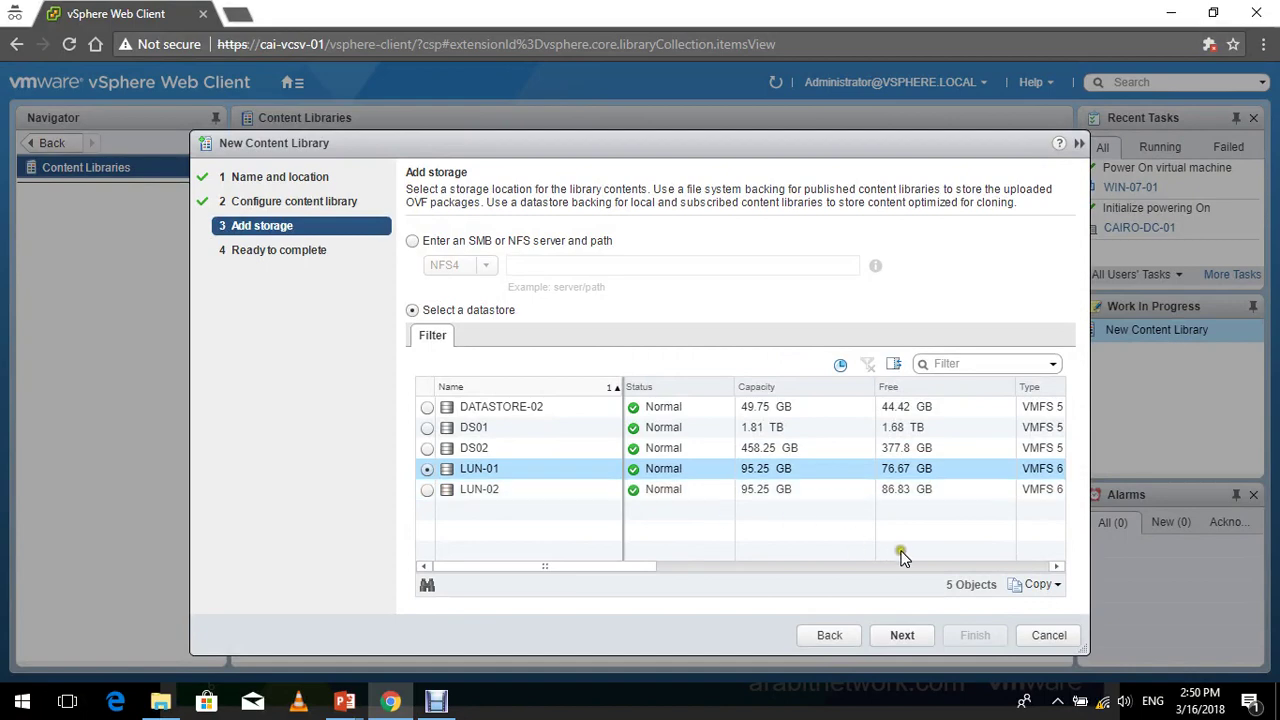
click(903, 633)
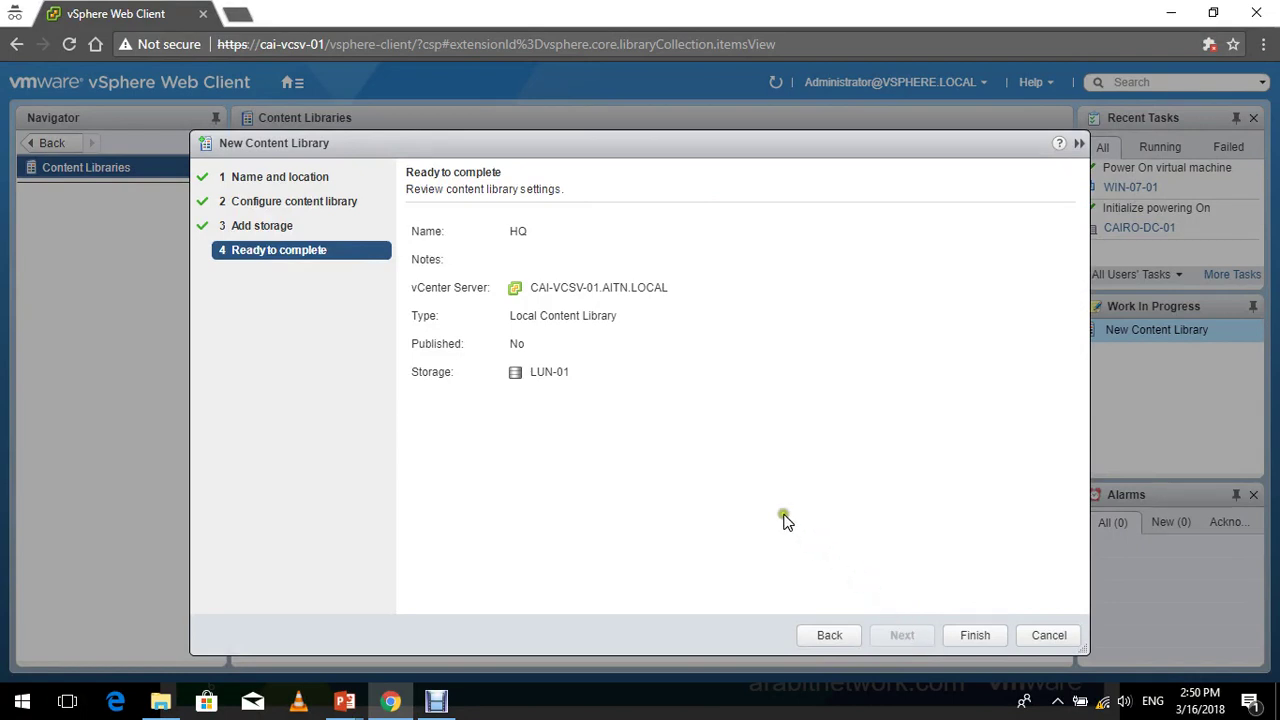
click(980, 635)
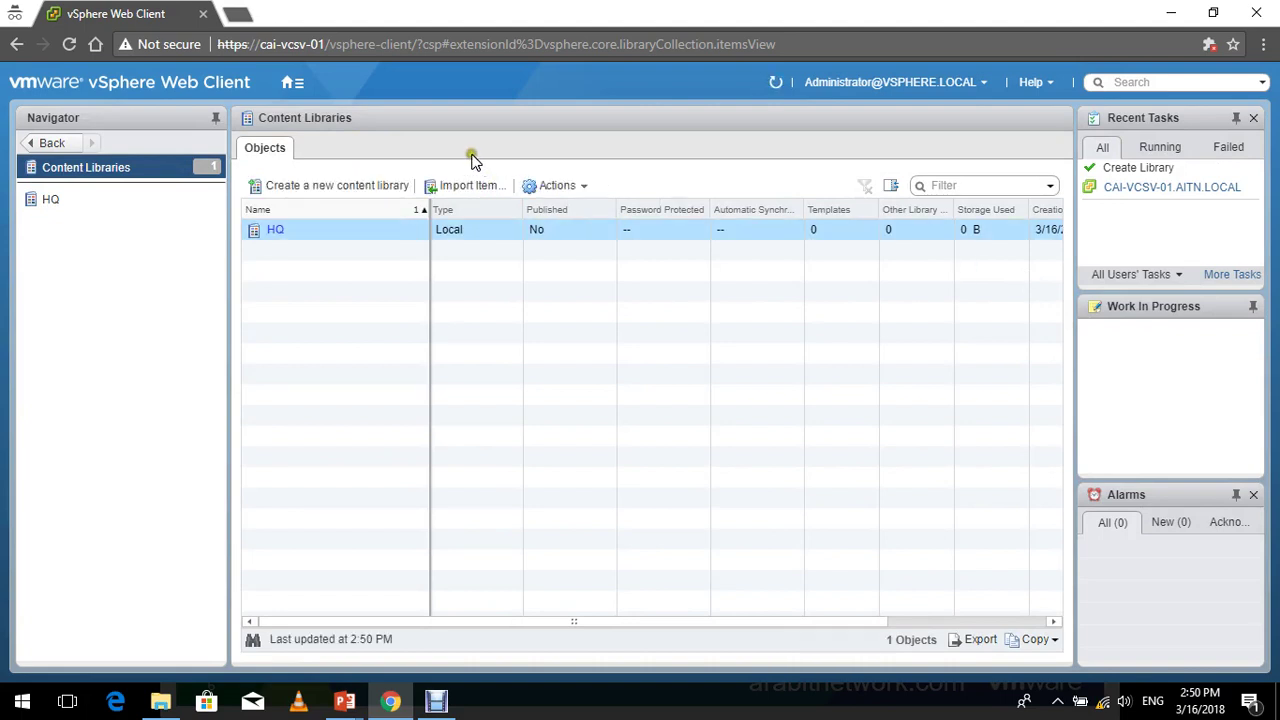
Open the HQ content library, view its summary, and display its configuration settings.
click(288, 232)
click(73, 196)
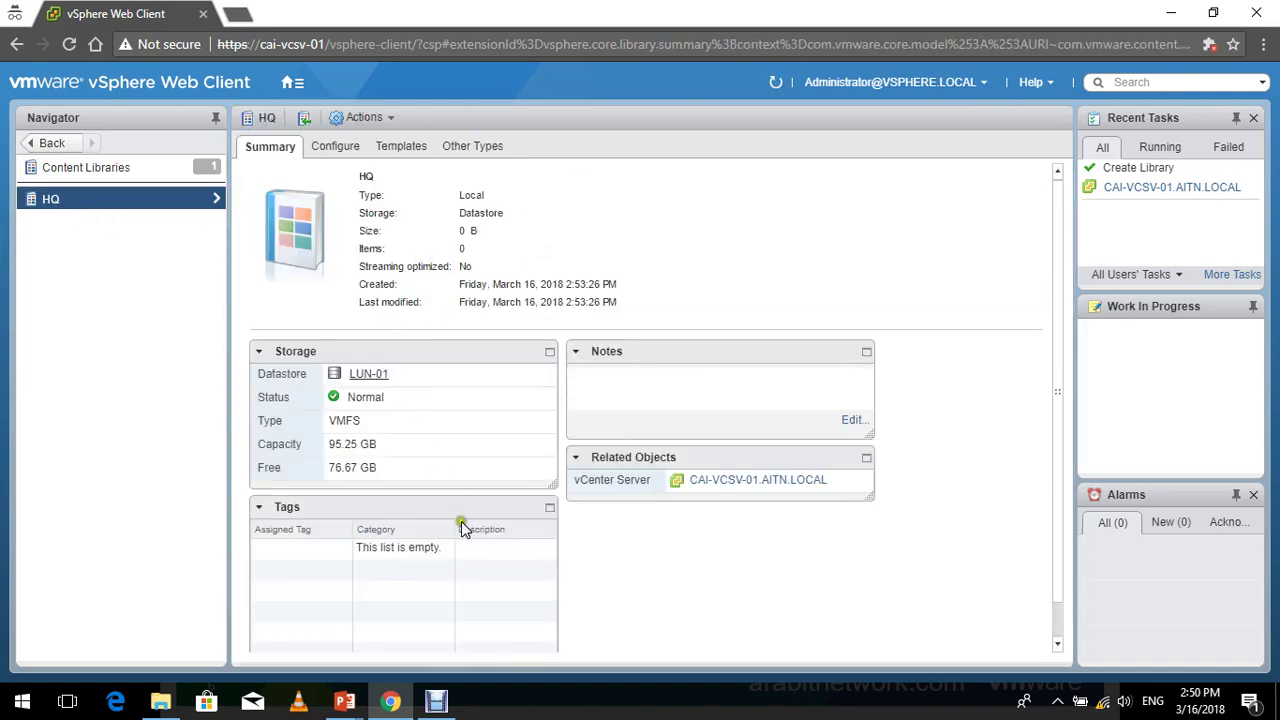
click(340, 150)
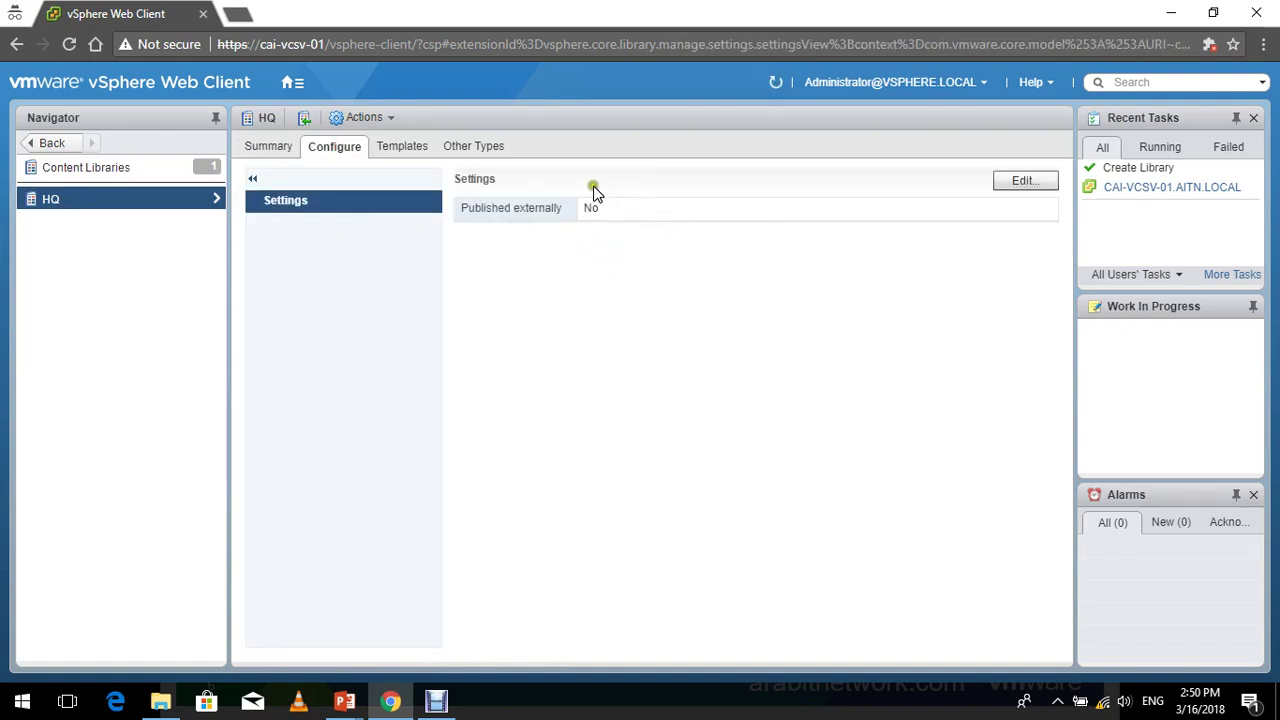
Examine the external publishing and user authentication options of the HQ library, and cancel the edit.
click(1014, 182)
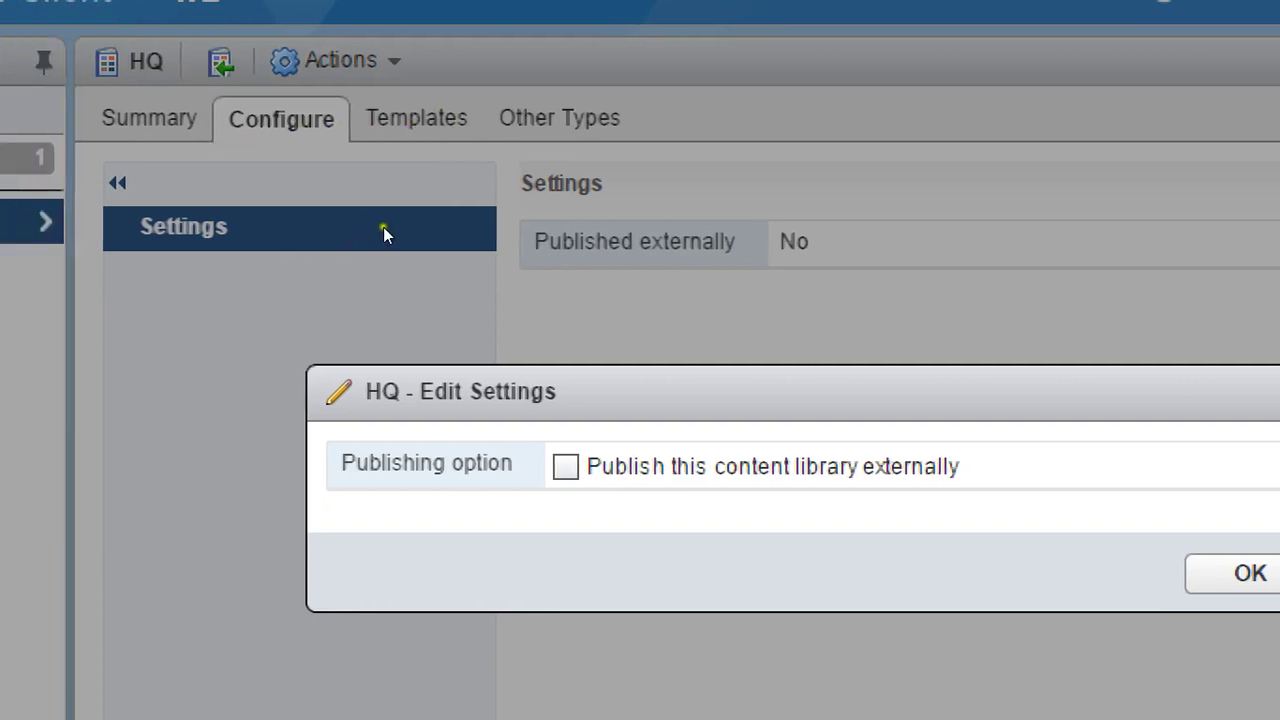
click(474, 319)
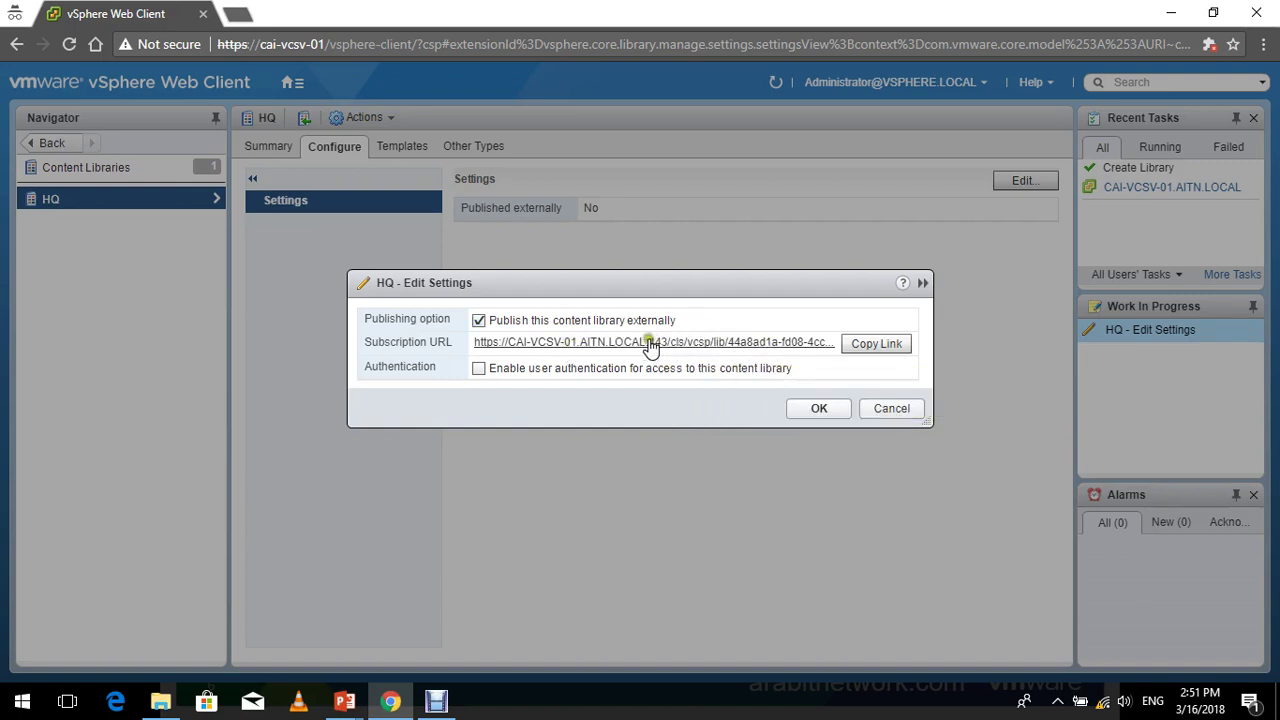
click(488, 369)
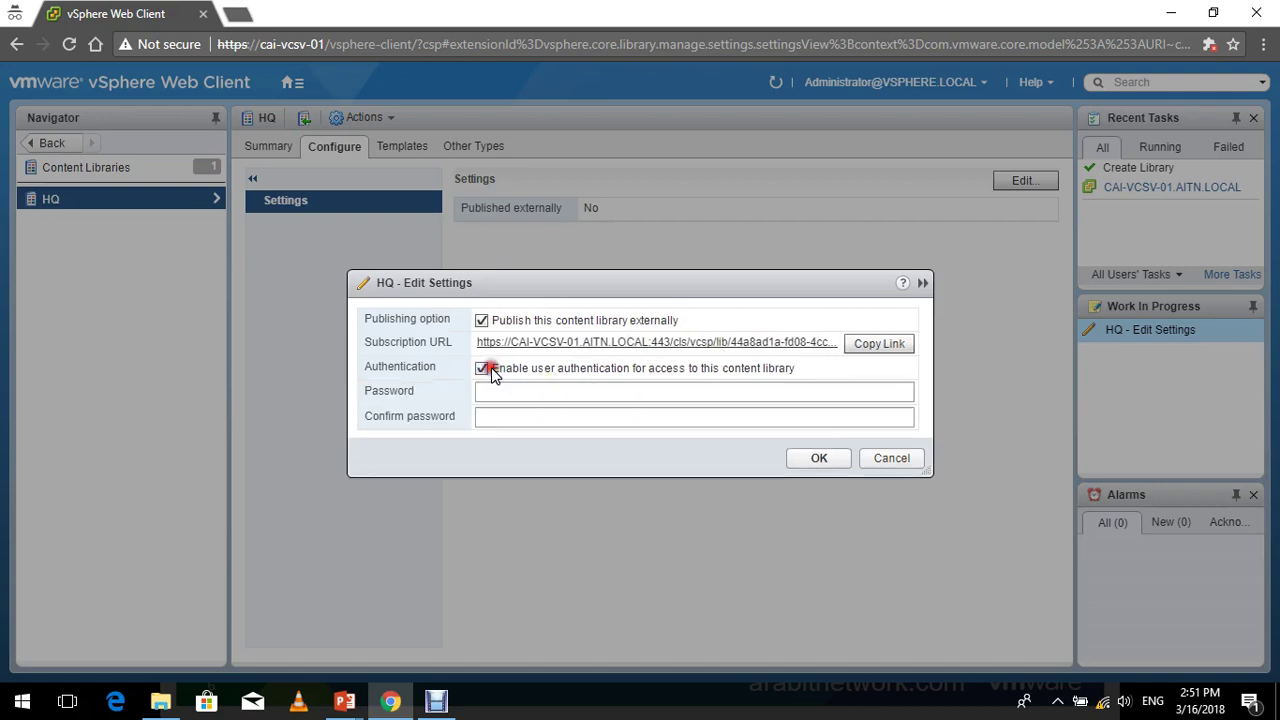
click(890, 460)
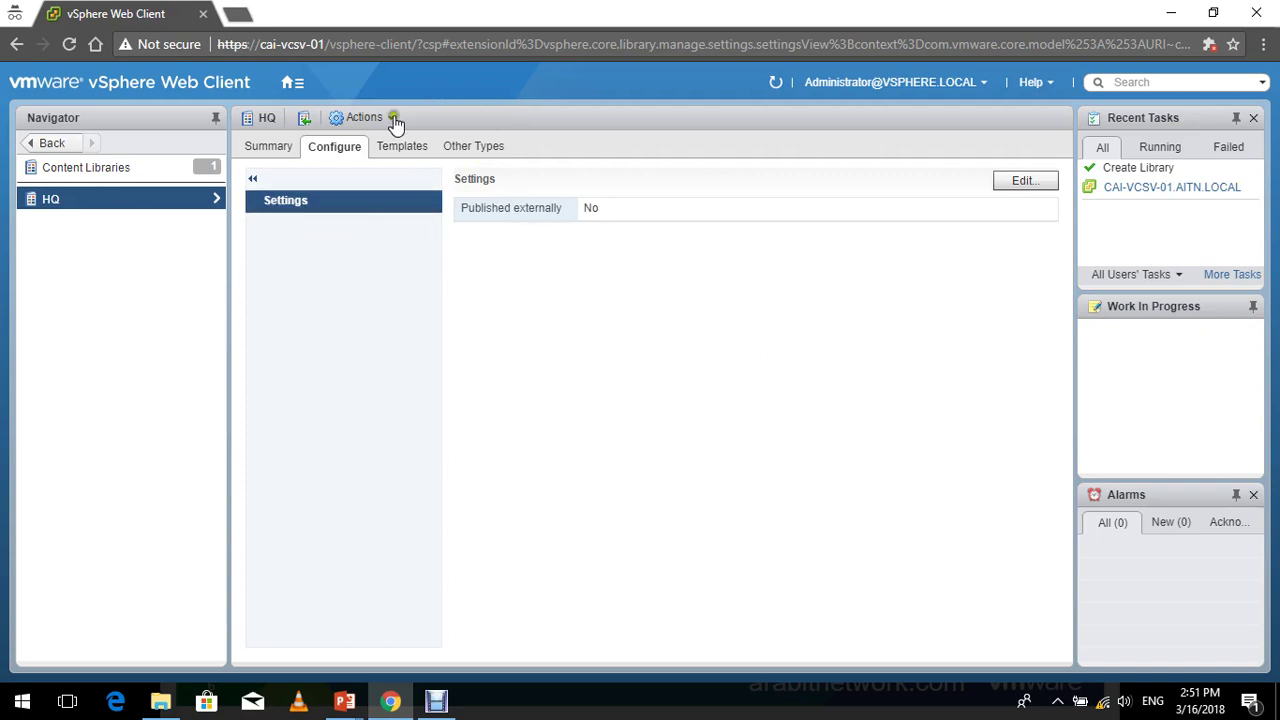
Examine the source options for importing an OVF template into the HQ library from a local file, and cancel the import.
click(403, 147)
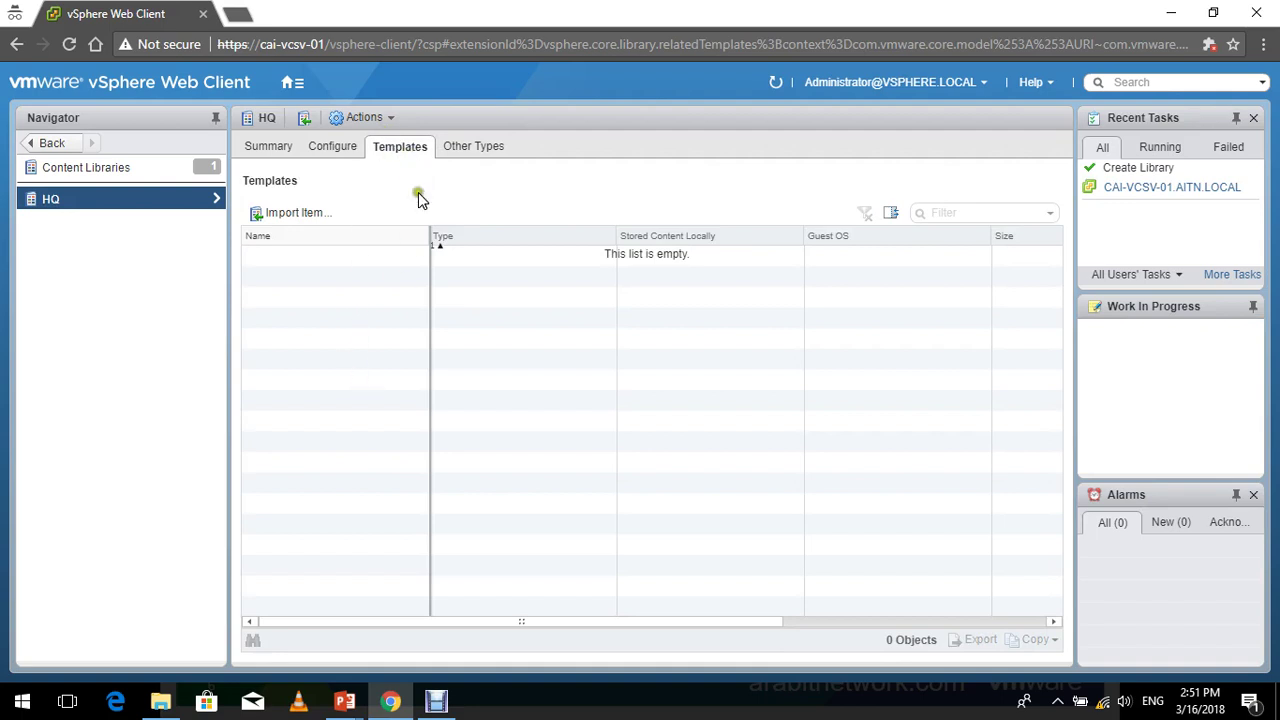
click(288, 222)
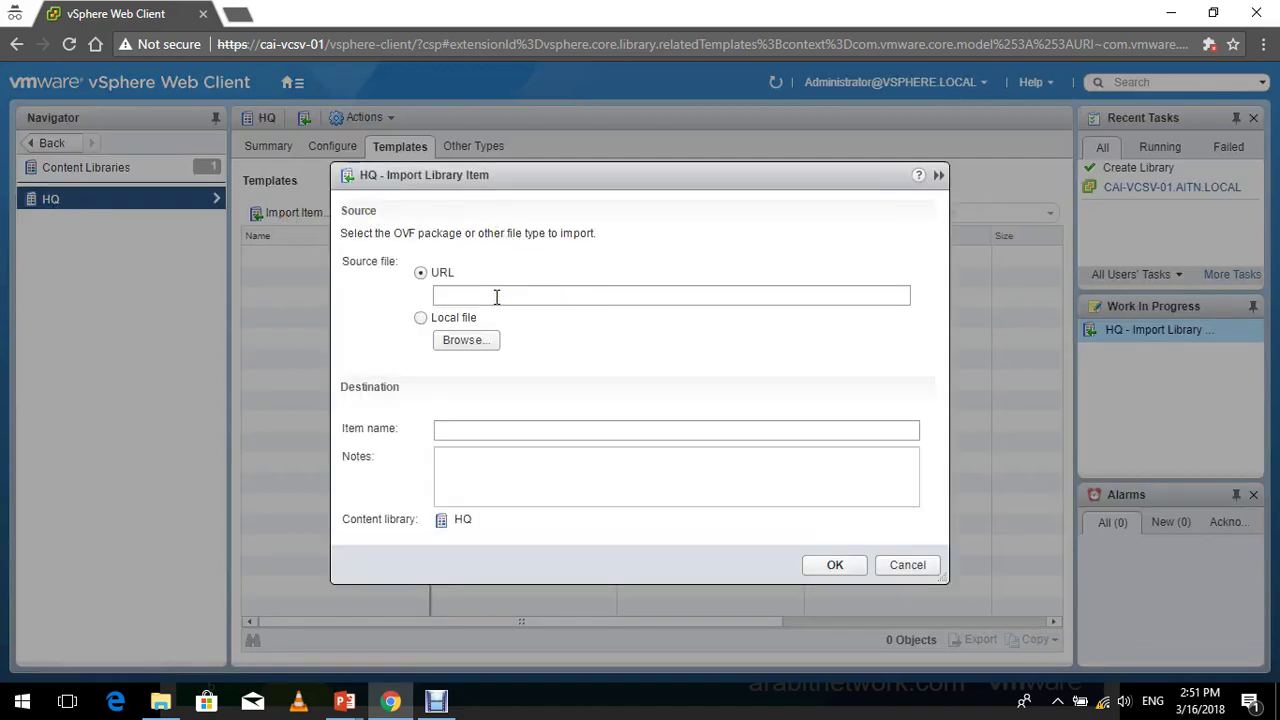
click(474, 342)
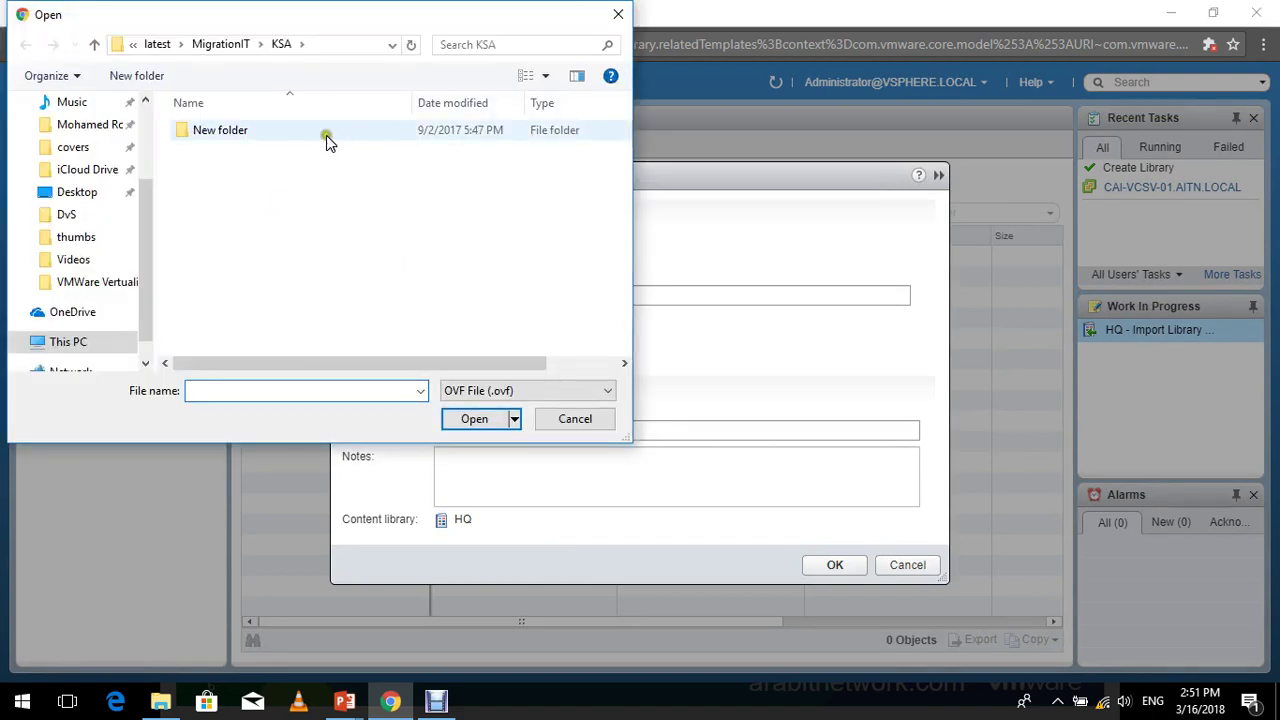
key(Escape)
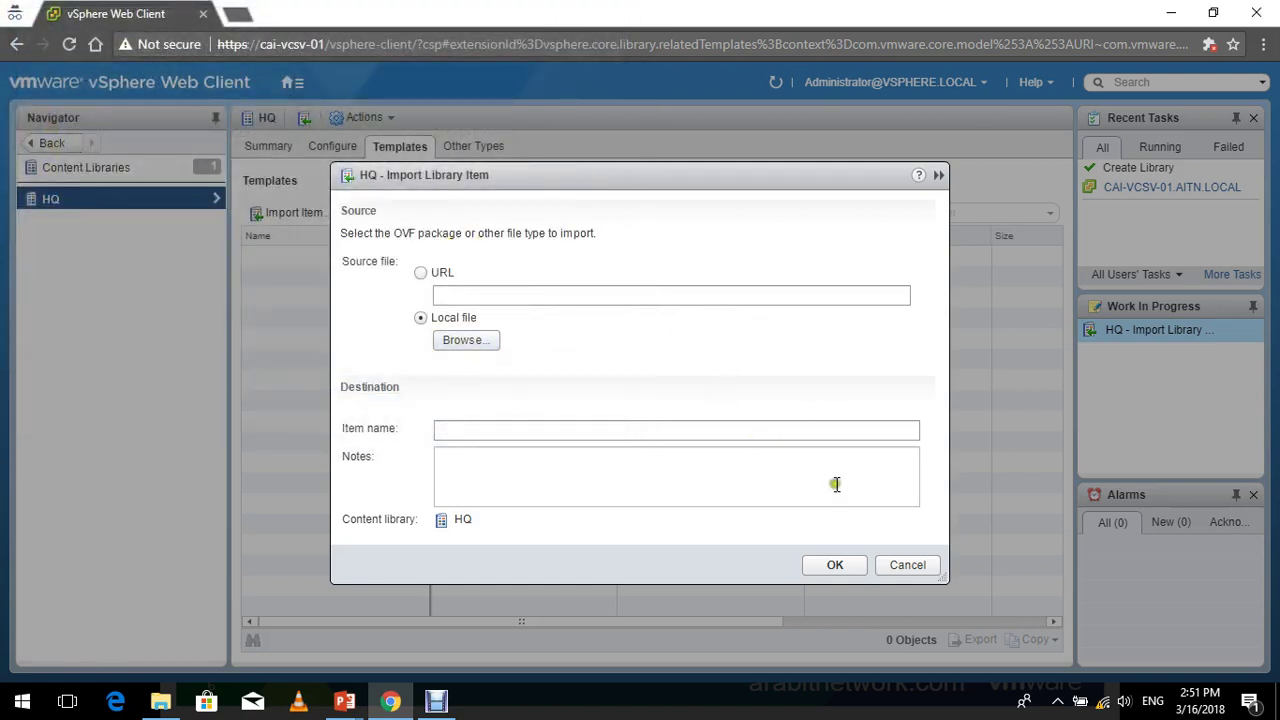
click(905, 565)
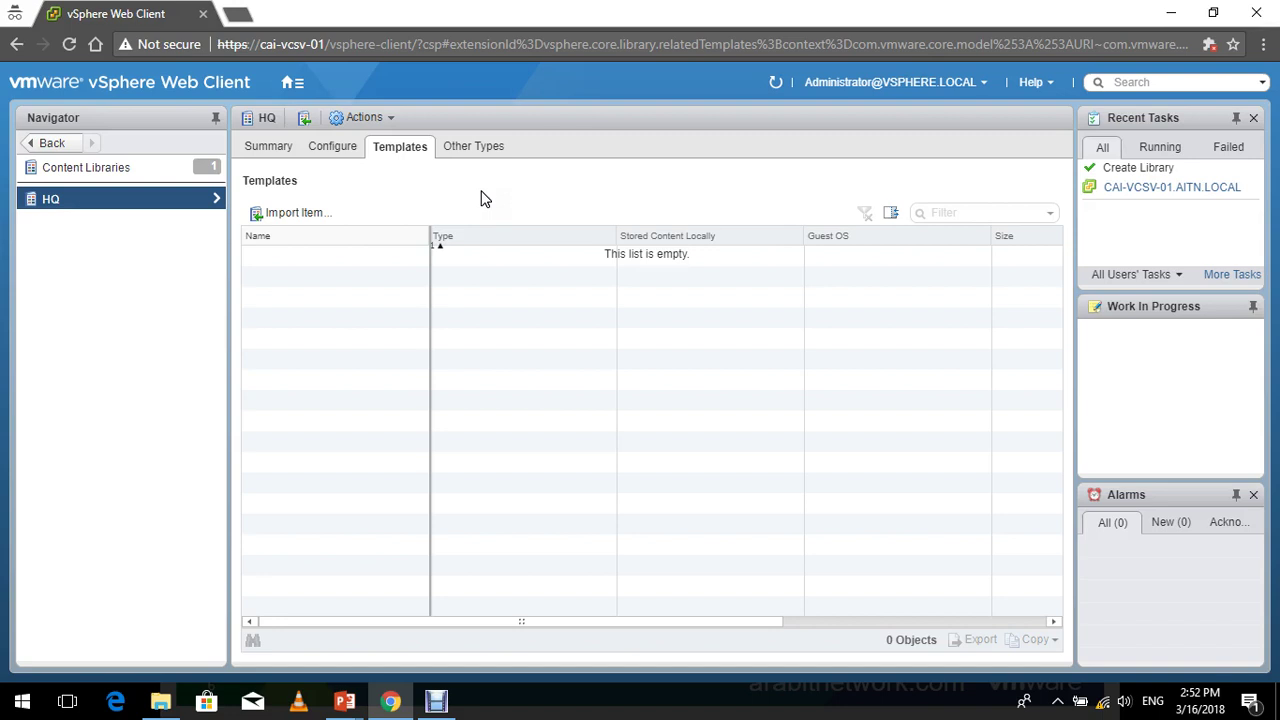
Examine the local file import for other item types in the HQ library, and cancel the import.
click(472, 148)
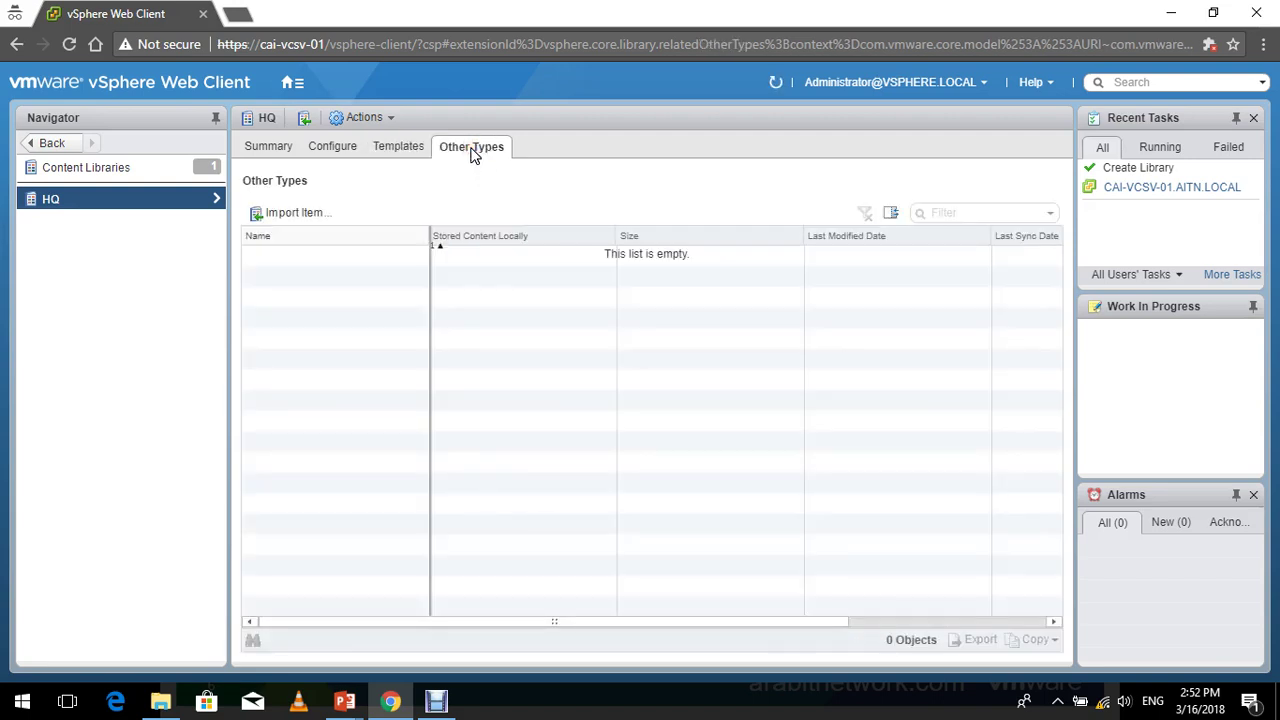
click(495, 163)
click(299, 218)
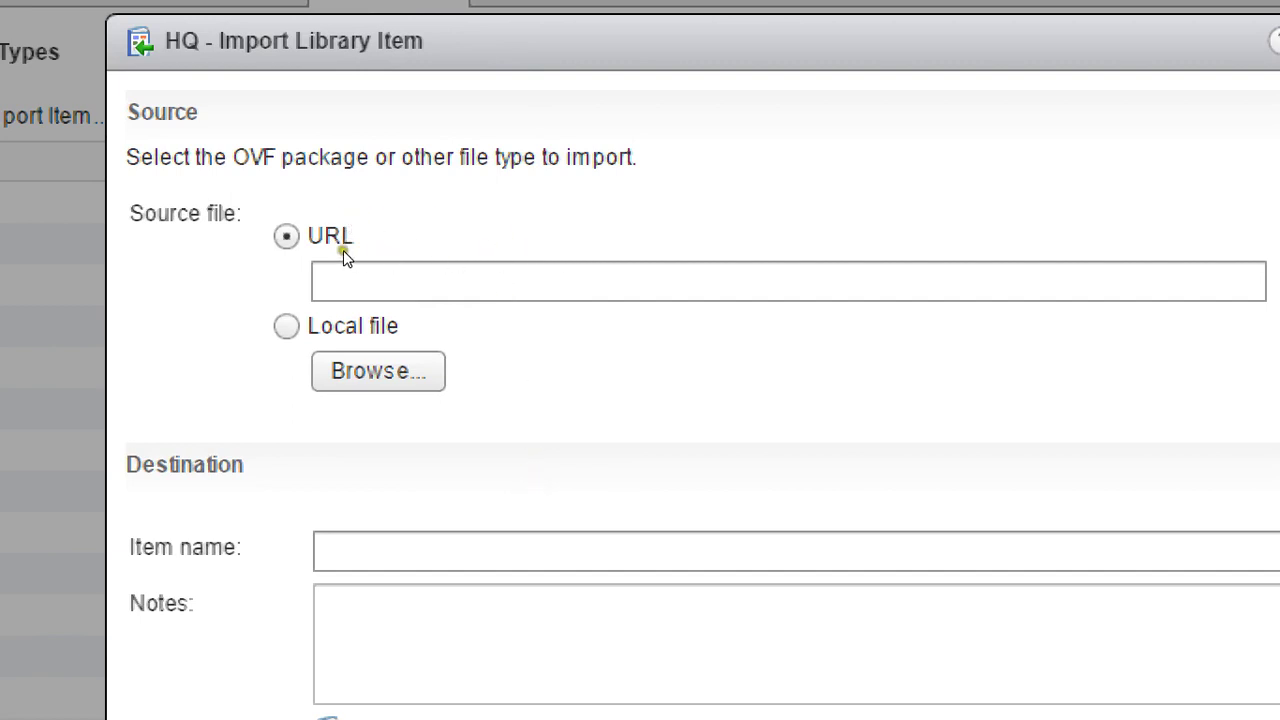
click(422, 318)
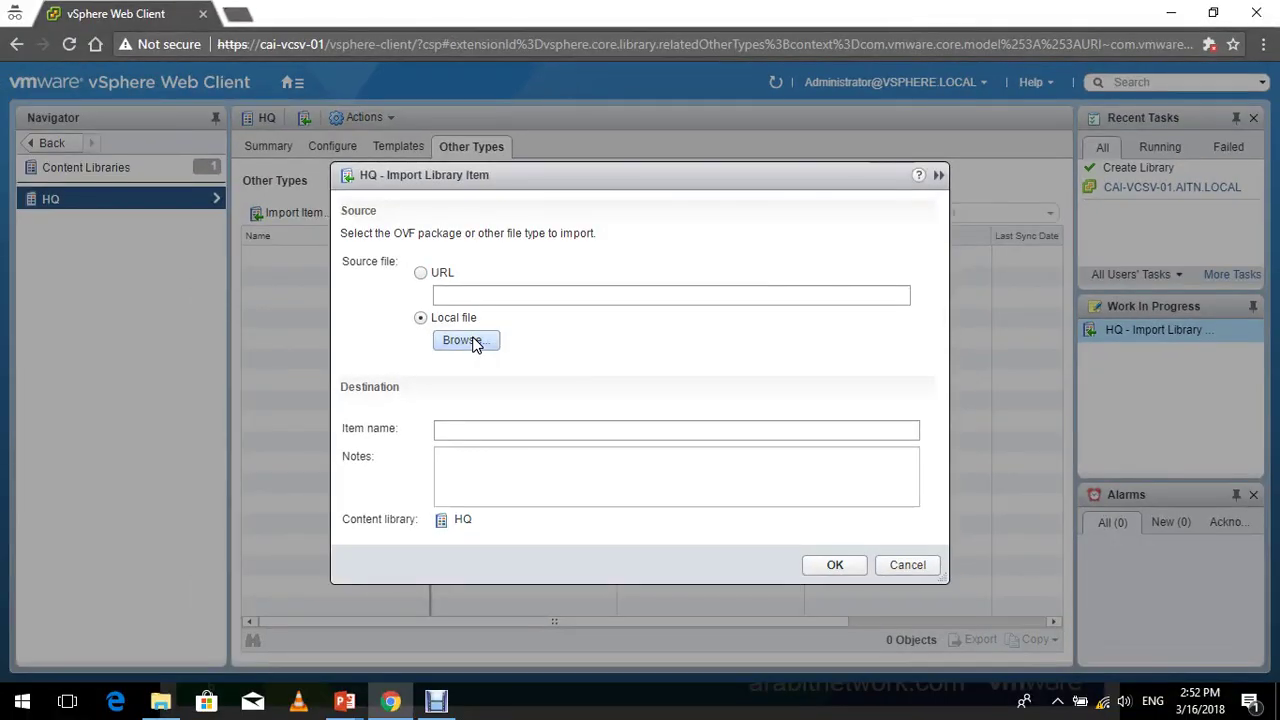
click(466, 341)
key(Escape)
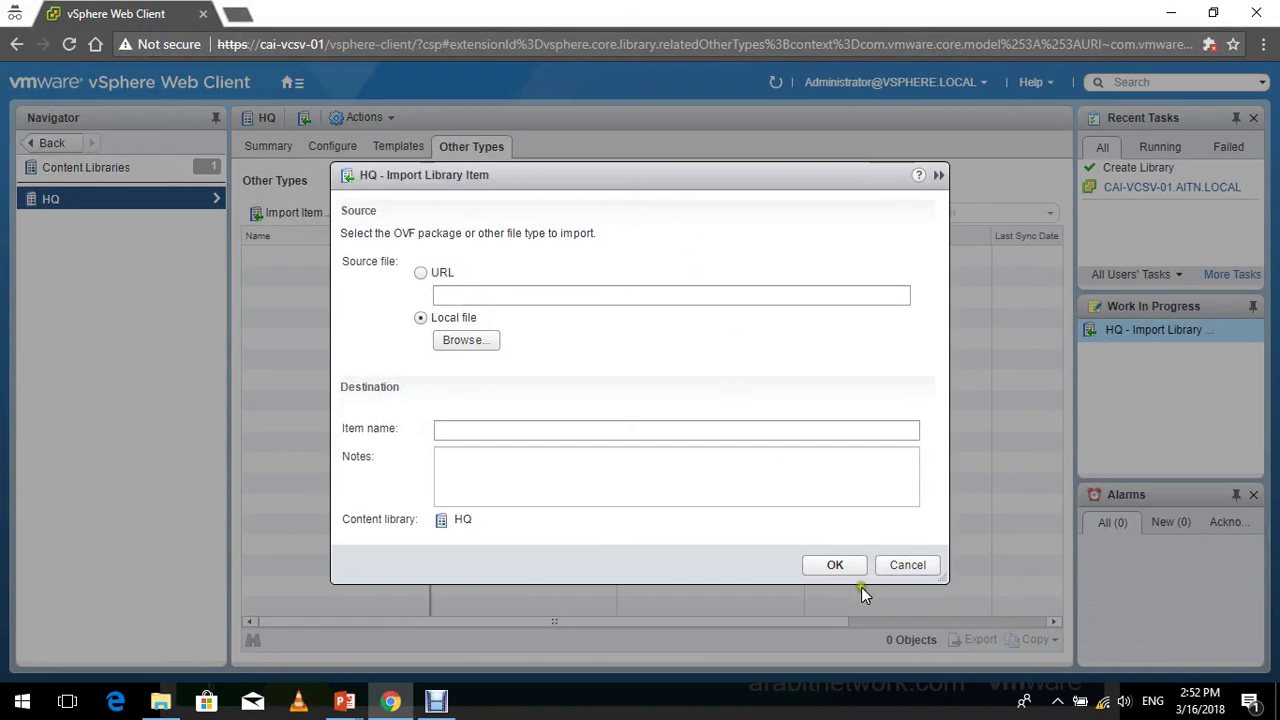
click(904, 565)
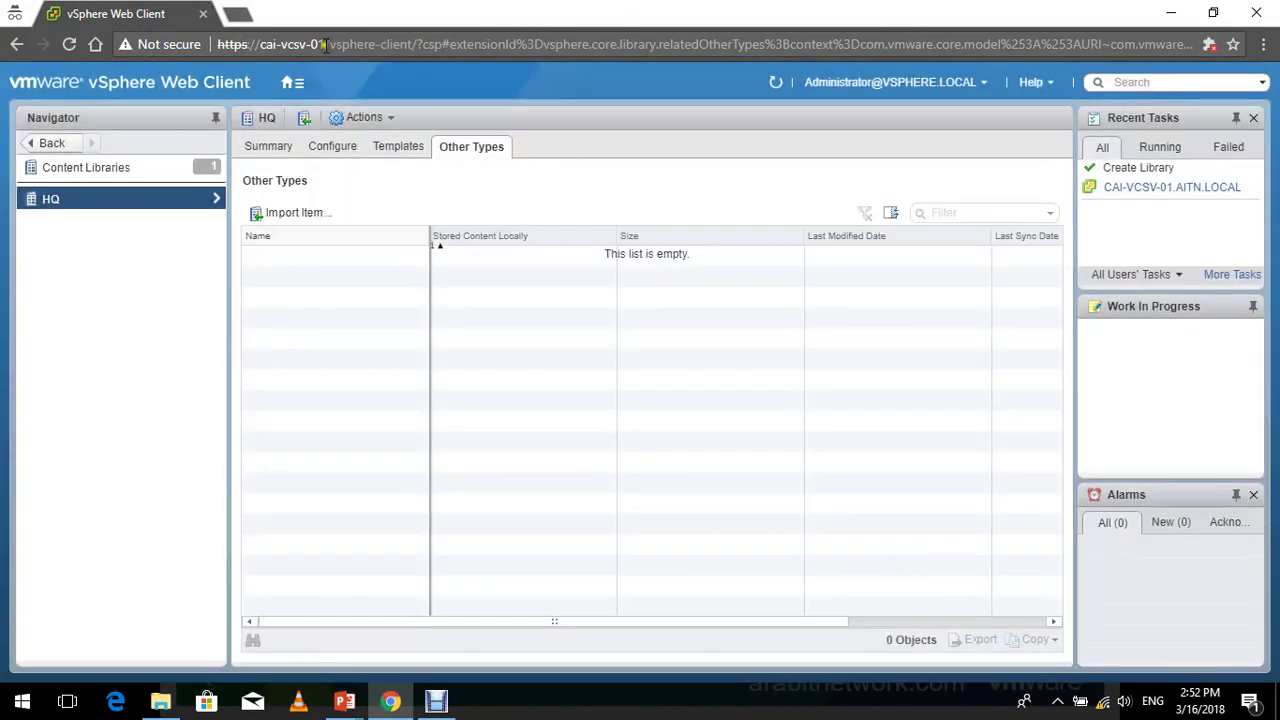
click(294, 82)
click(604, 218)
click(402, 148)
click(288, 216)
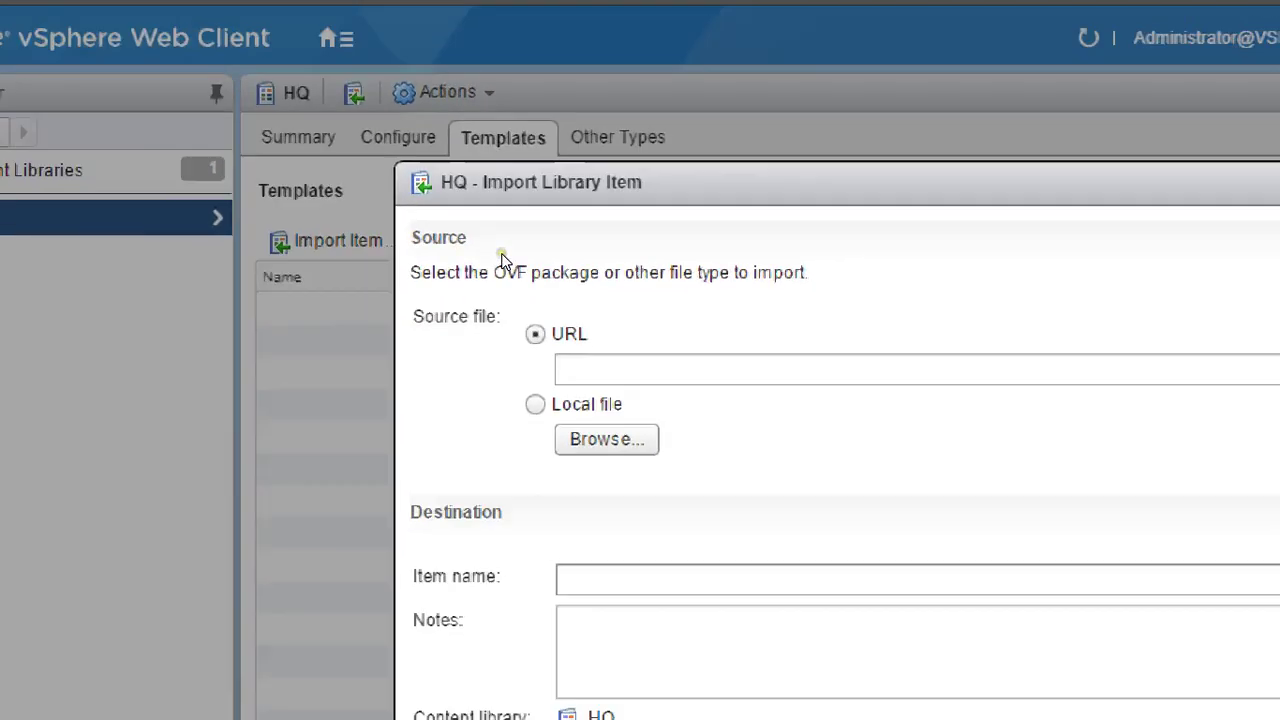
key(Escape)
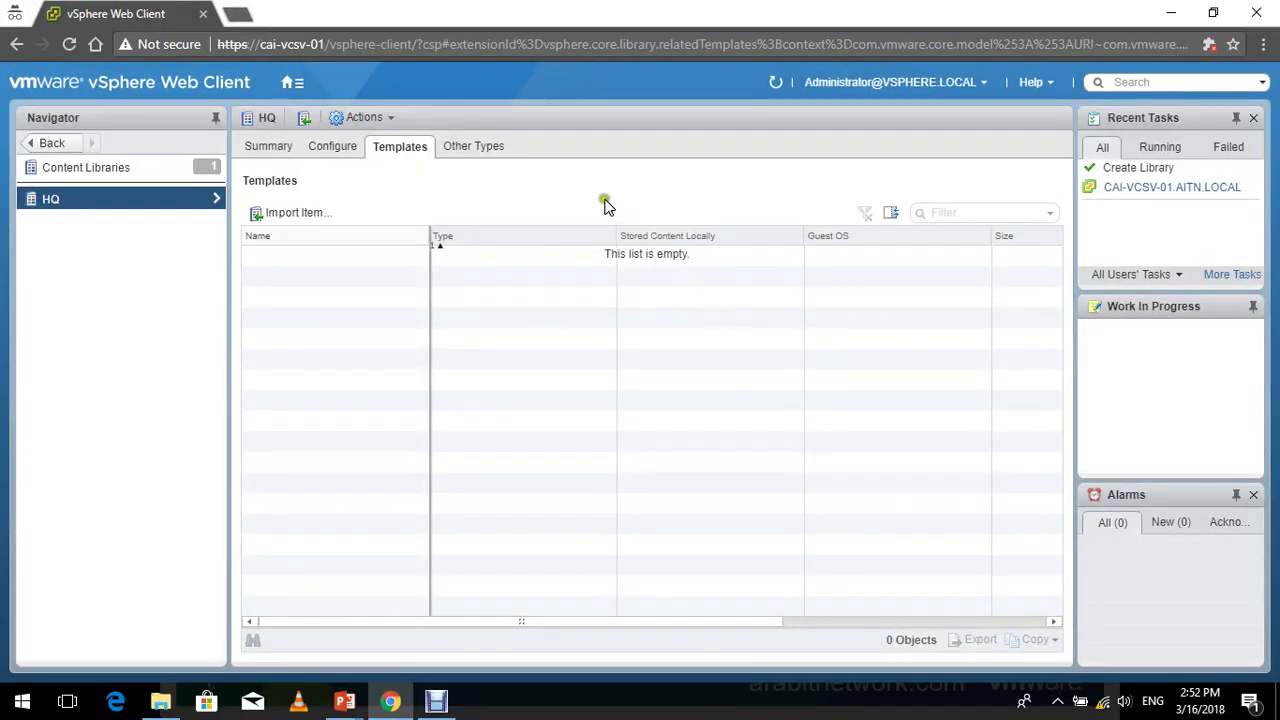
Start importing an item of another type into the HQ library, with a local file as its source.
click(475, 146)
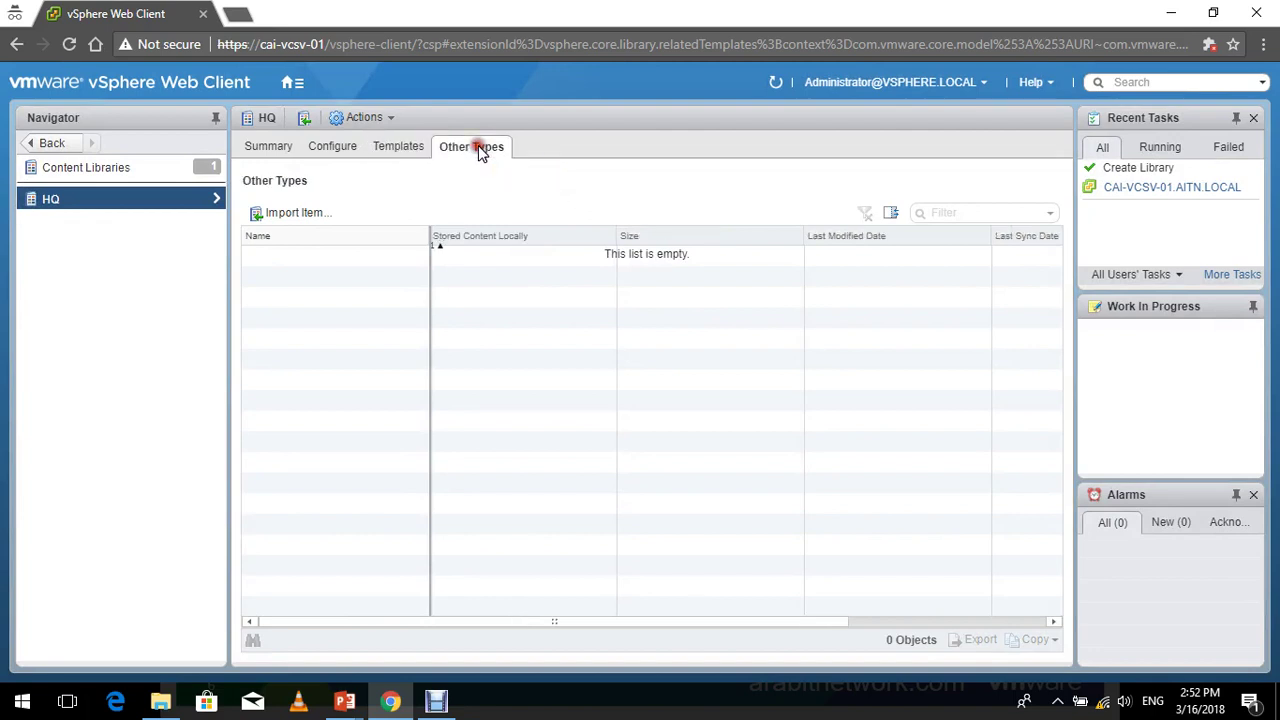
click(300, 214)
click(472, 317)
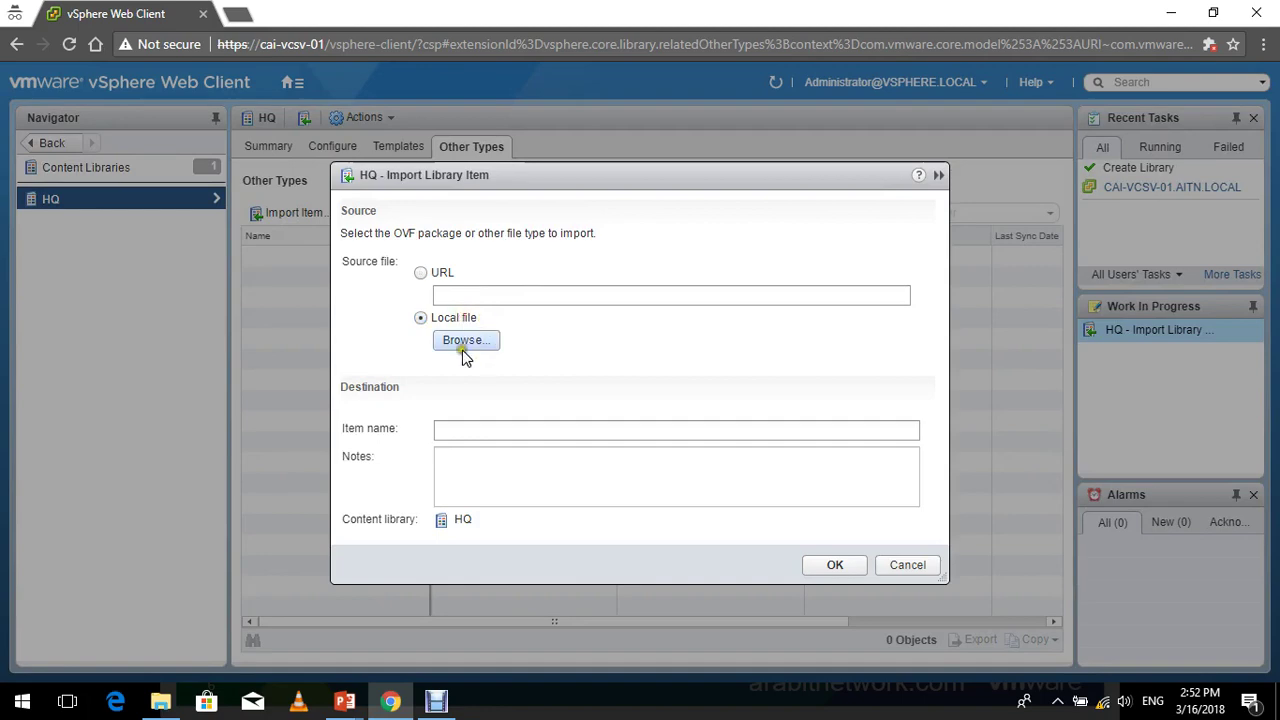
click(475, 344)
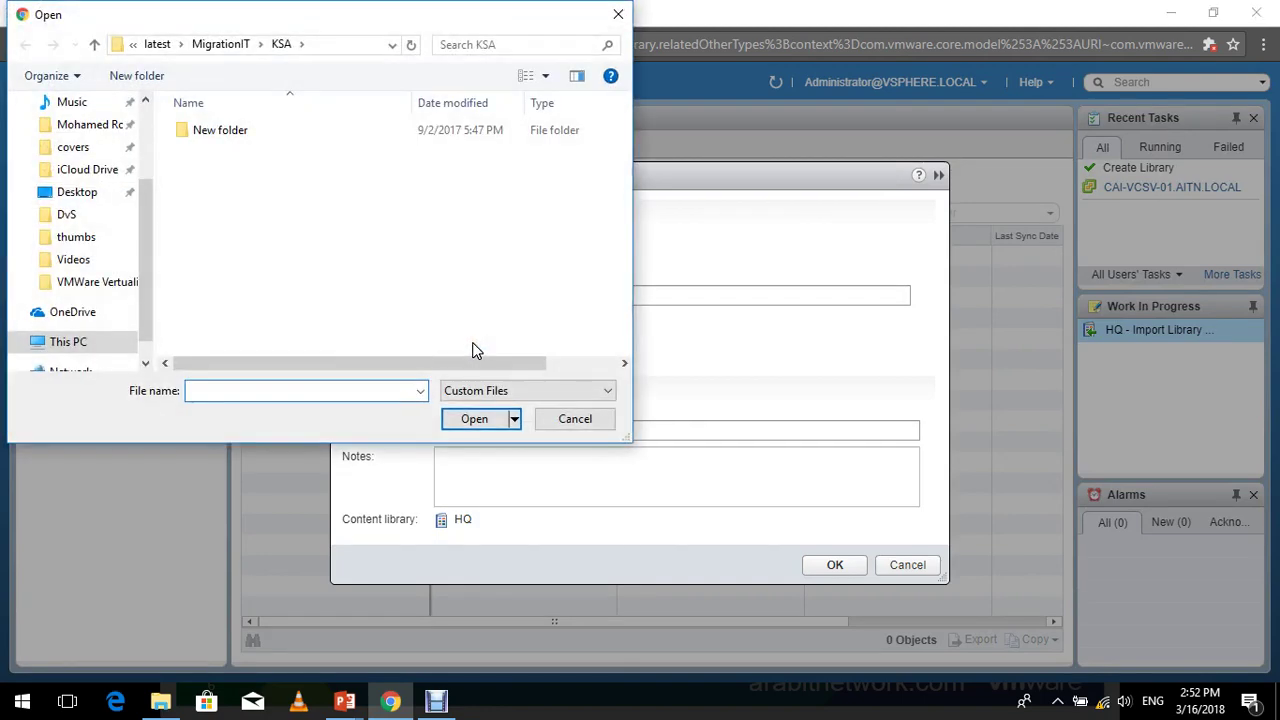
Choose GRMSXEVAL_EN_DVD.iso from D:\Portfolio\Microsoft\W2K9-R2-All as the local source file for the import.
click(317, 44)
text(d:)
key(Return)
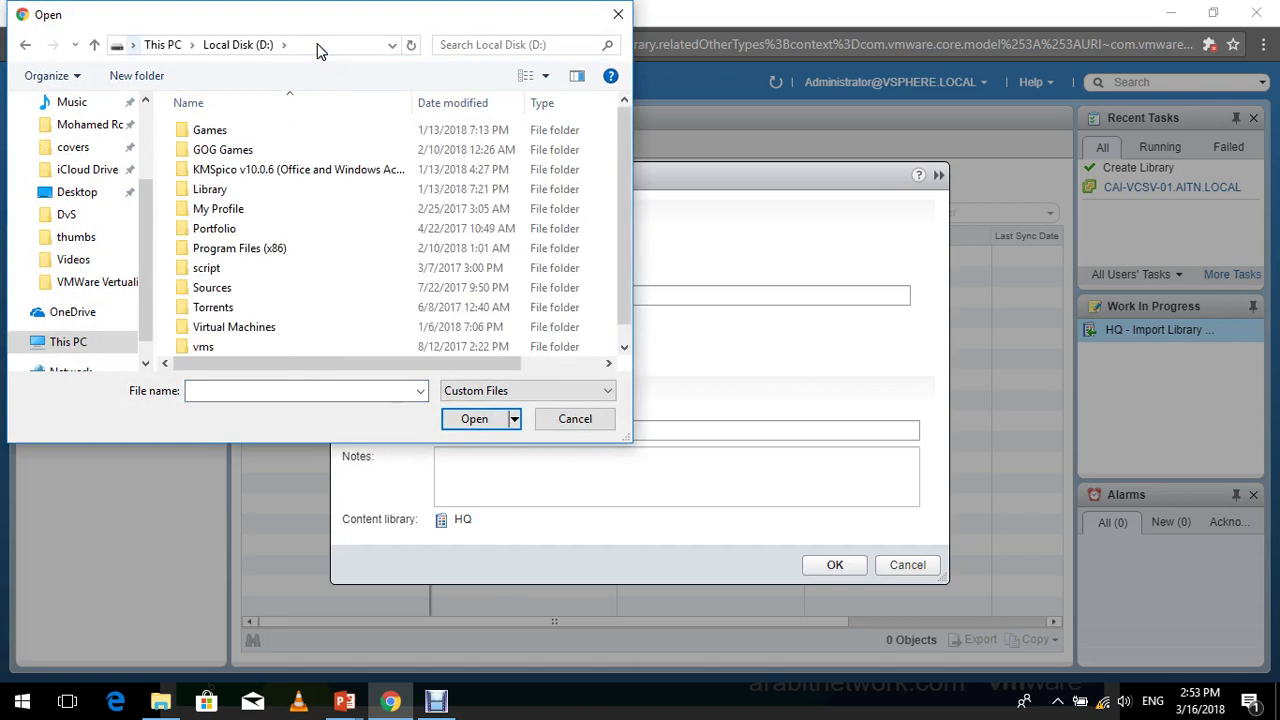
key(p)
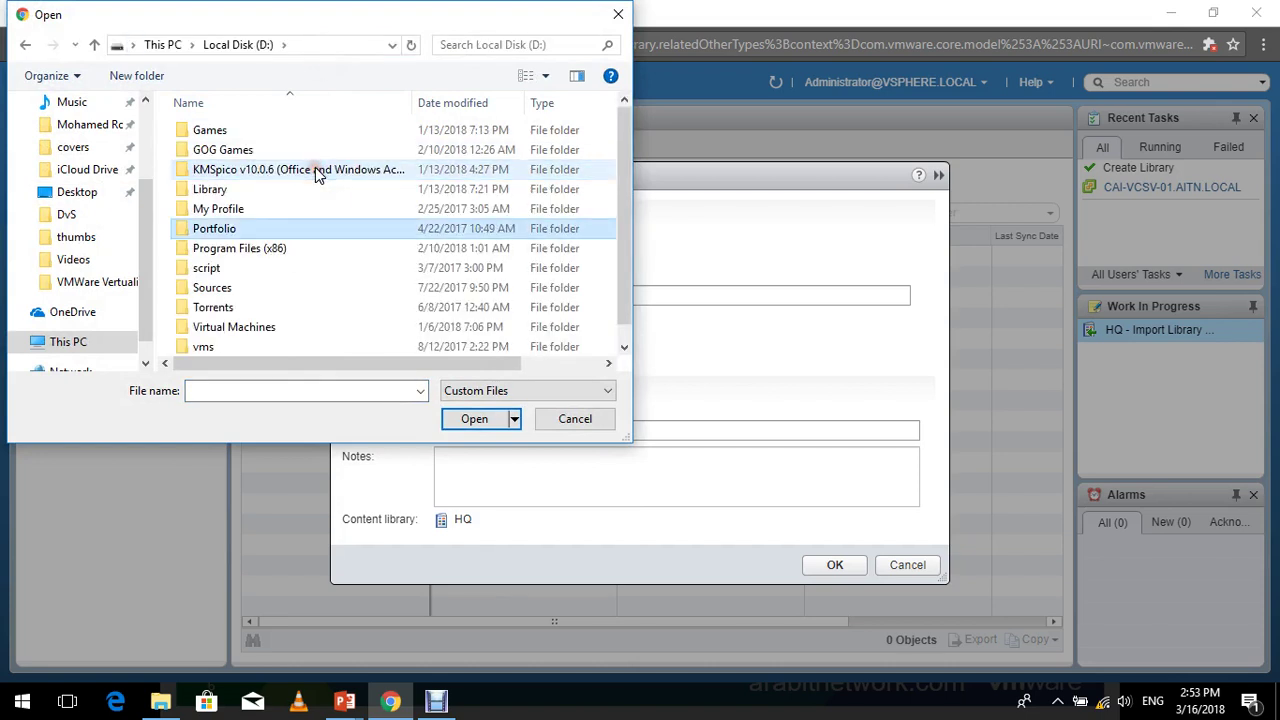
key(Return)
key(c)
key(m)
key(Return)
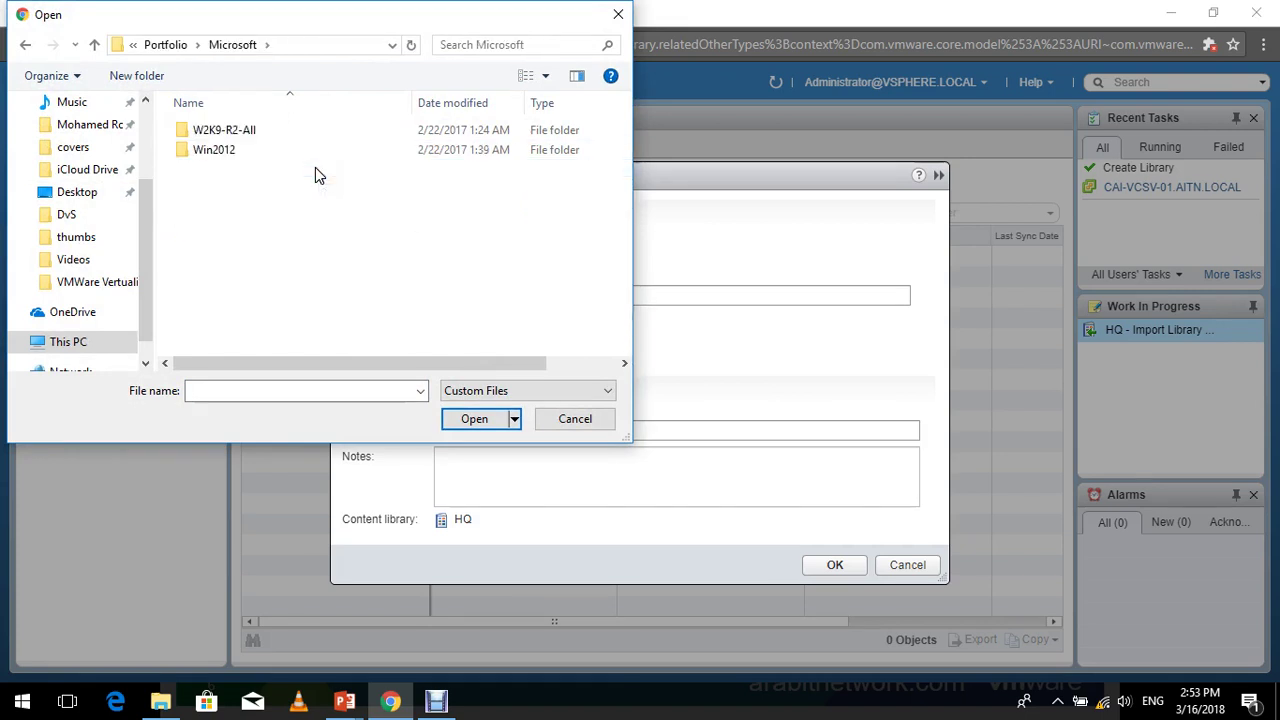
key(w)
key(w)
key(Return)
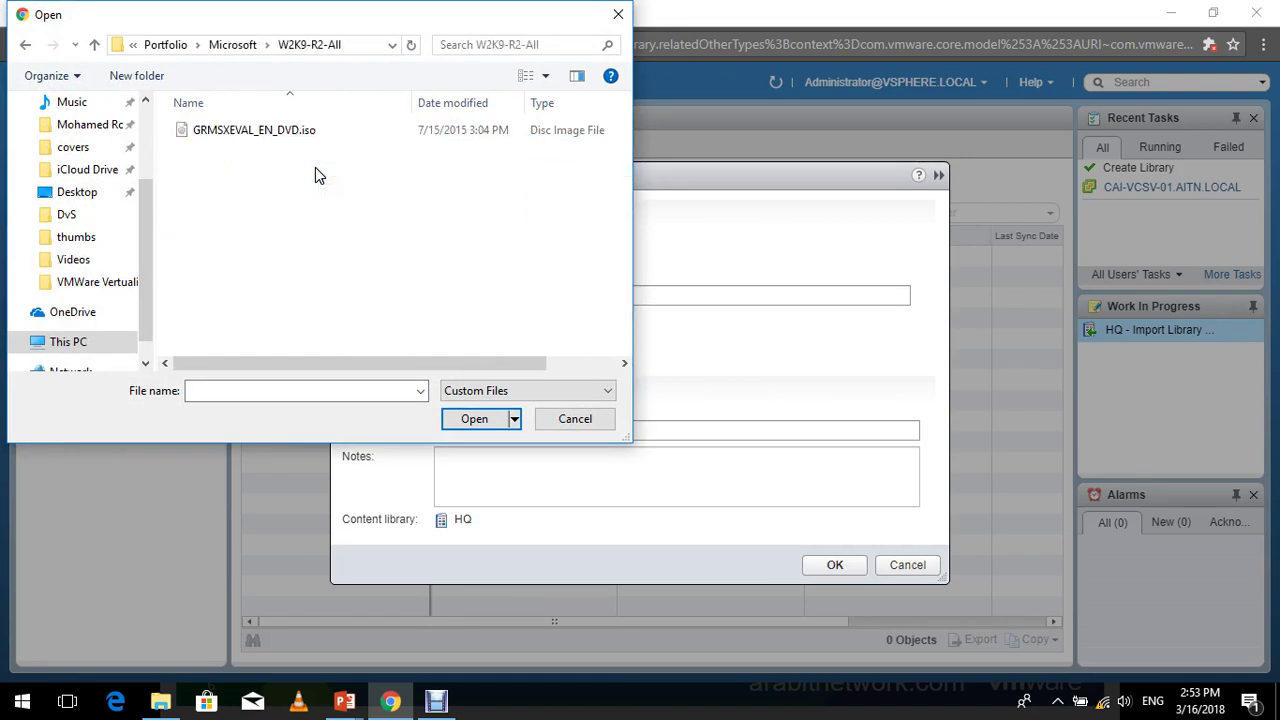
key(g)
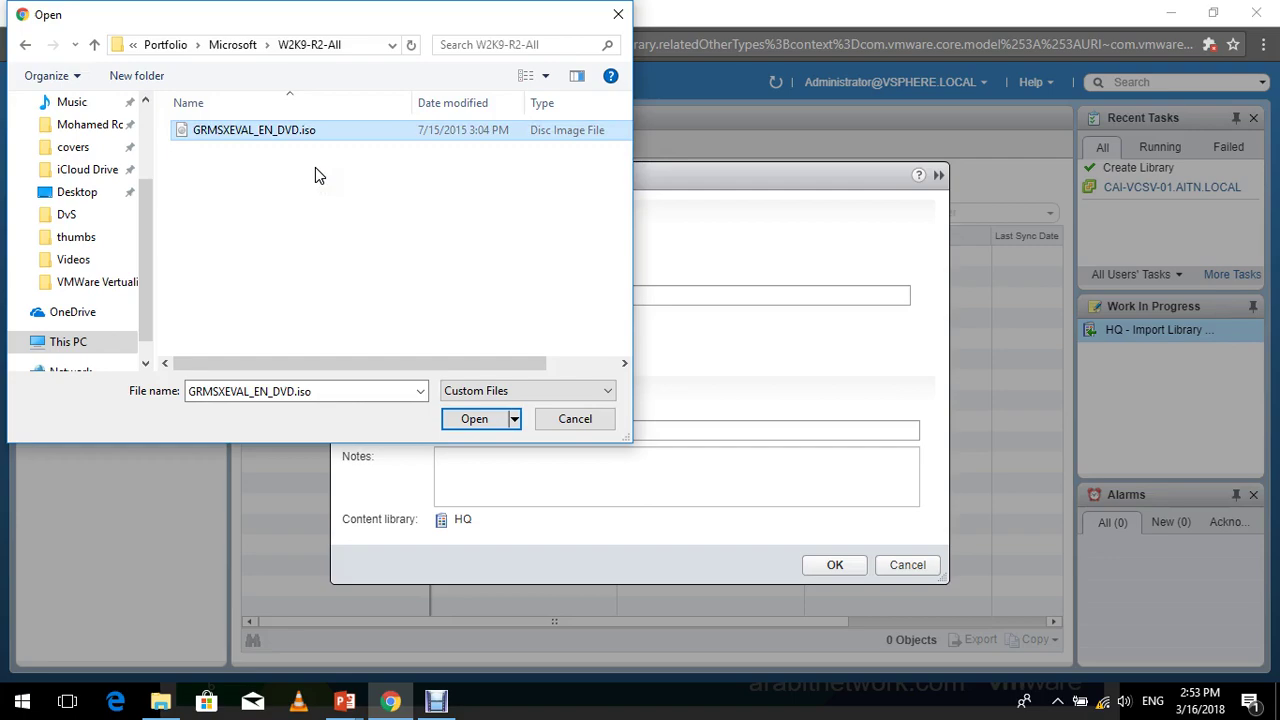
key(Return)
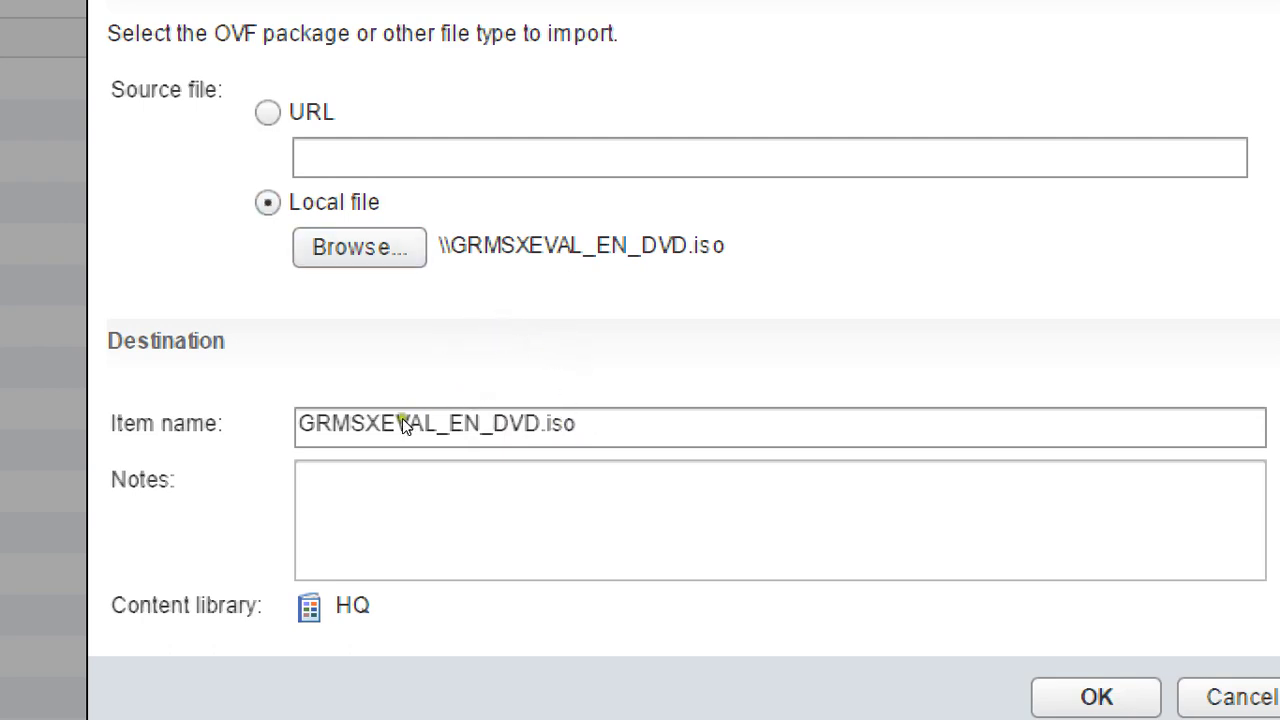
Replace the suggested item name of the import with "Windows Server 2008 R2 w2K8-R2".
drag(595, 427, 297, 428)
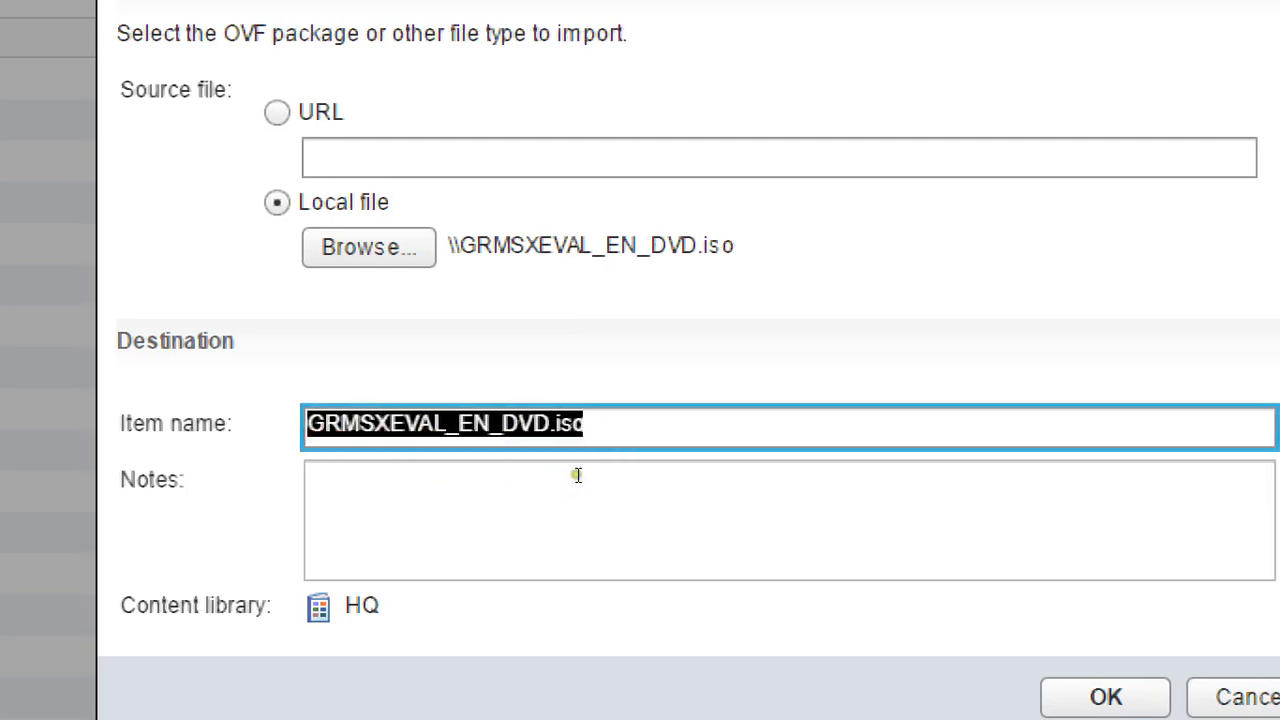
text(Wind)
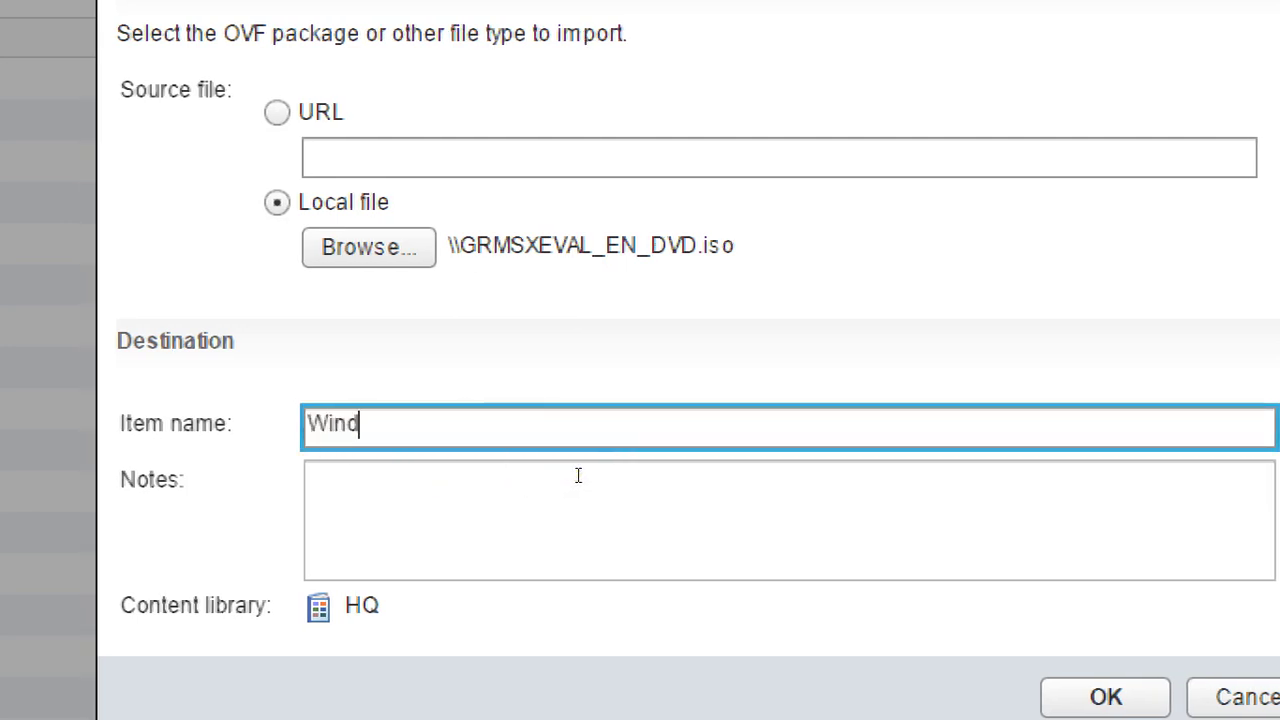
text(ows Server )
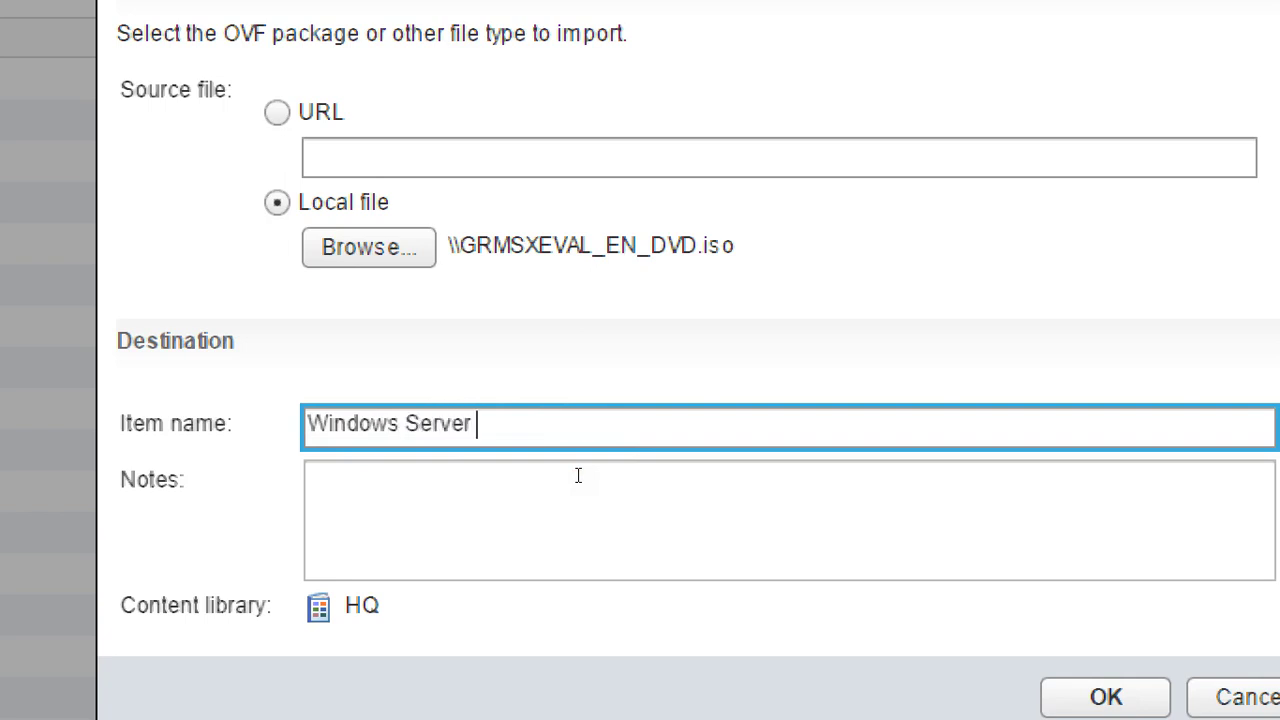
text(2008 R)
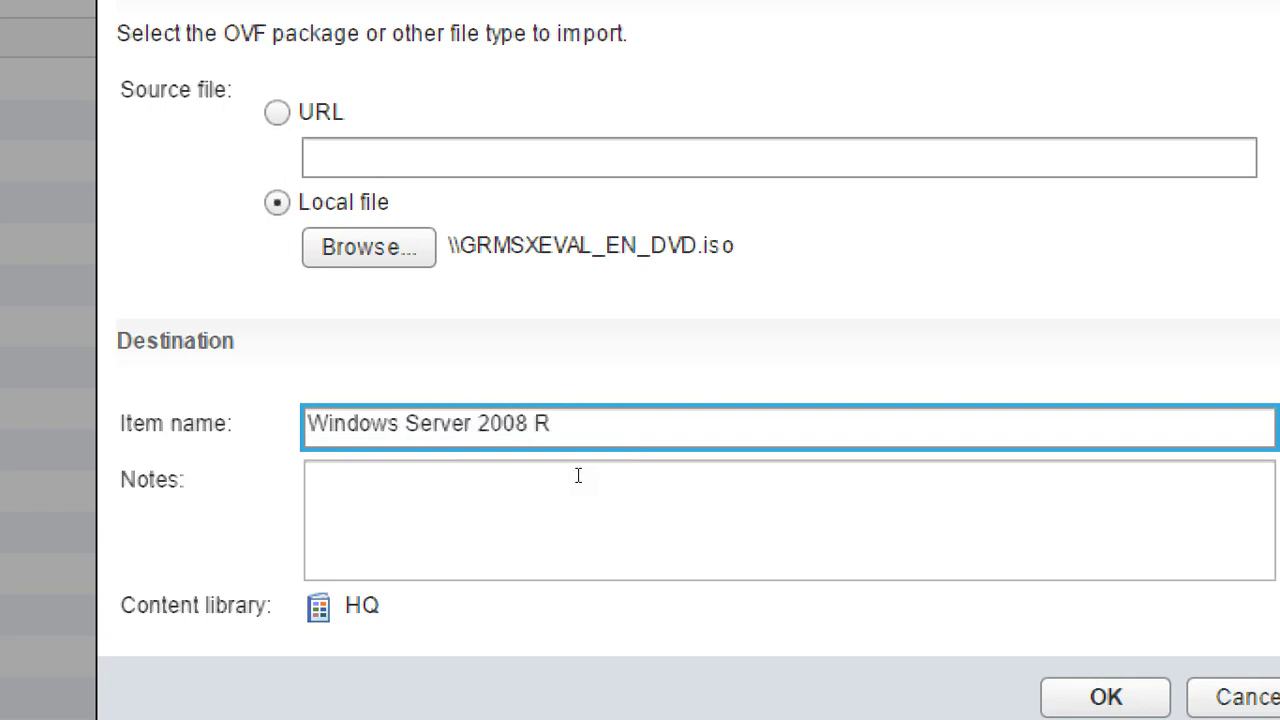
text(2  w2K8-R@)
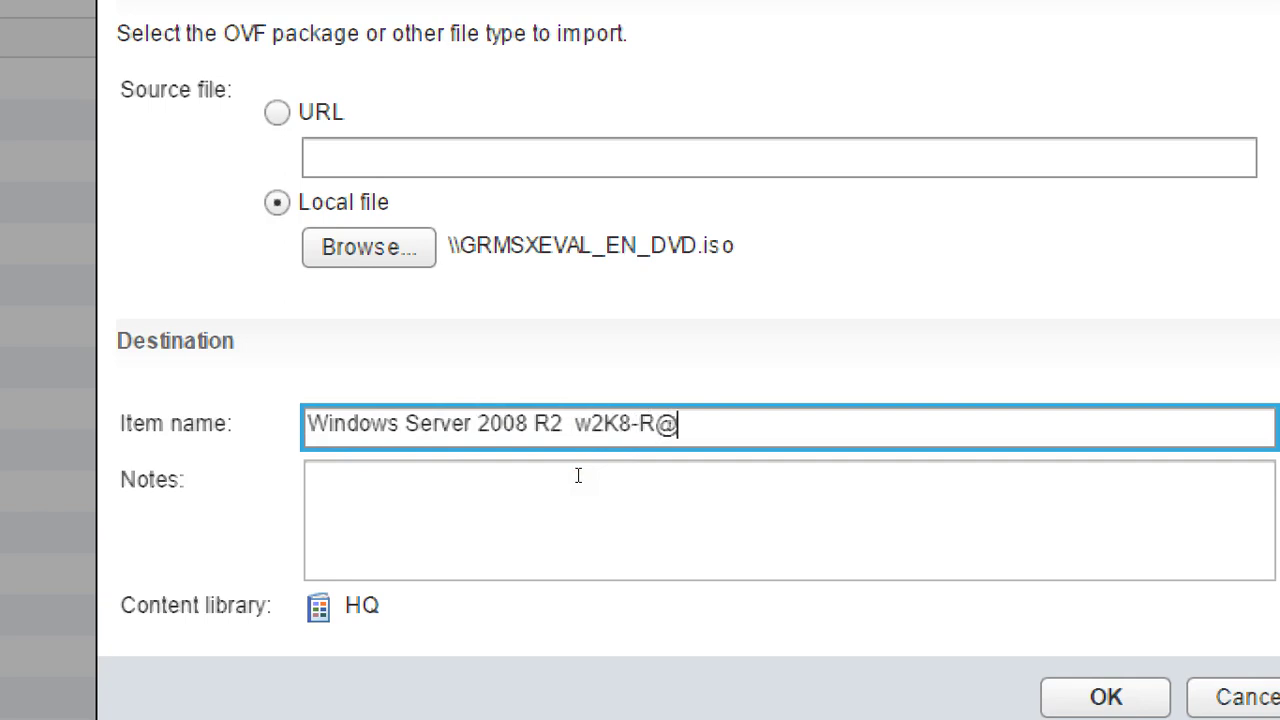
key(BackSpace)
text(2)
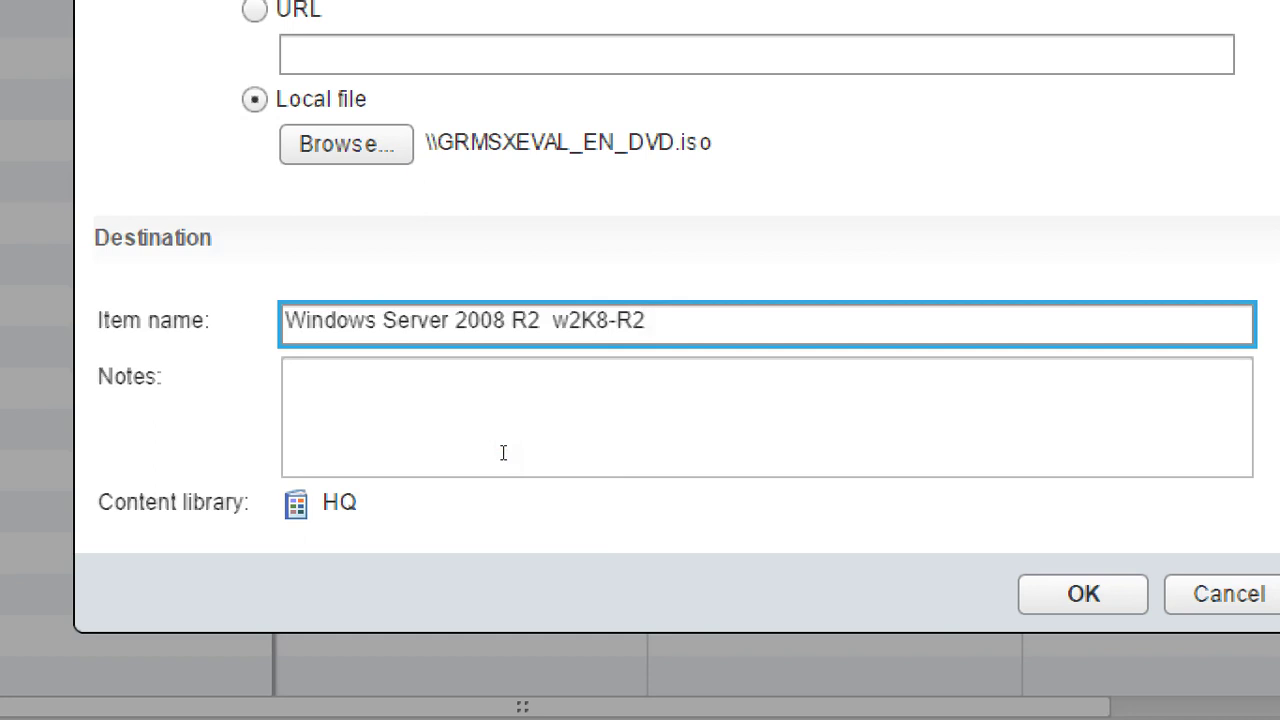
Enter the notes "Windows Server 2008 R2 - 64-bit - buid 105442" and import the item into the HQ library.
click(503, 453)
text(Win)
key(BackSpace)
key(BackSpace)
text(indow)
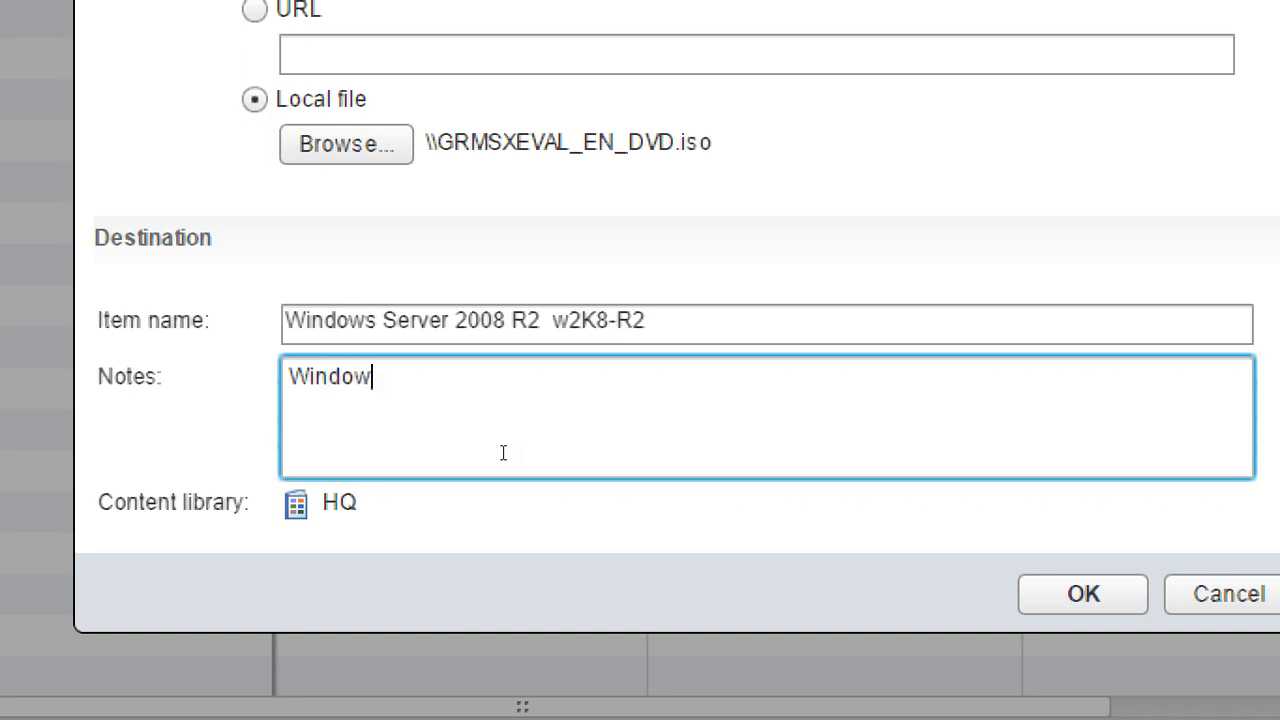
text(s Server )
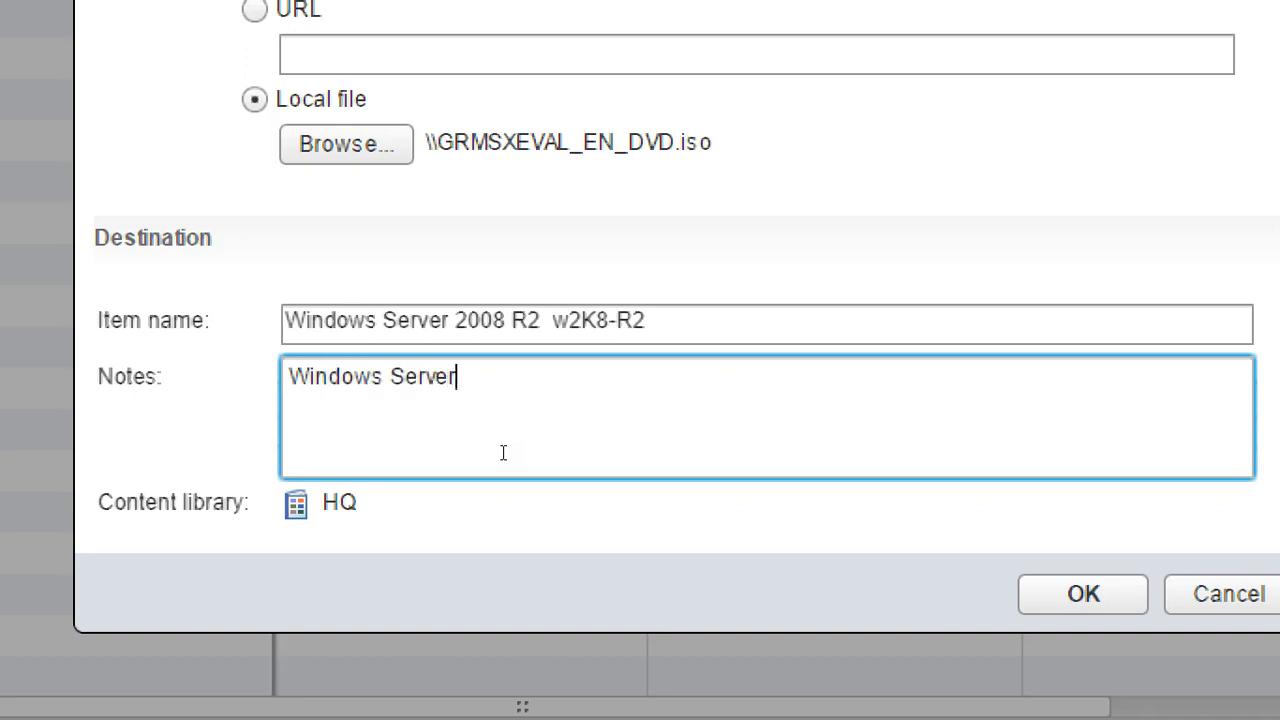
text(2008 R)
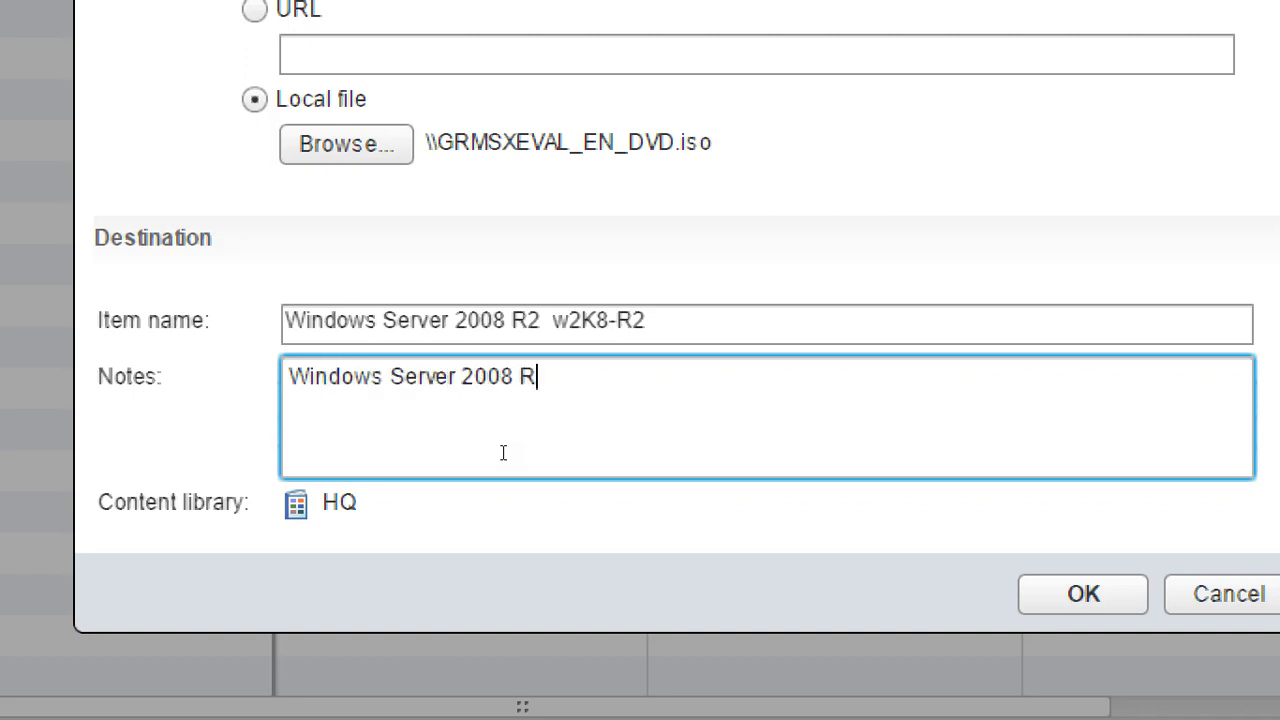
text(2 - 64b)
text(bit - buid)
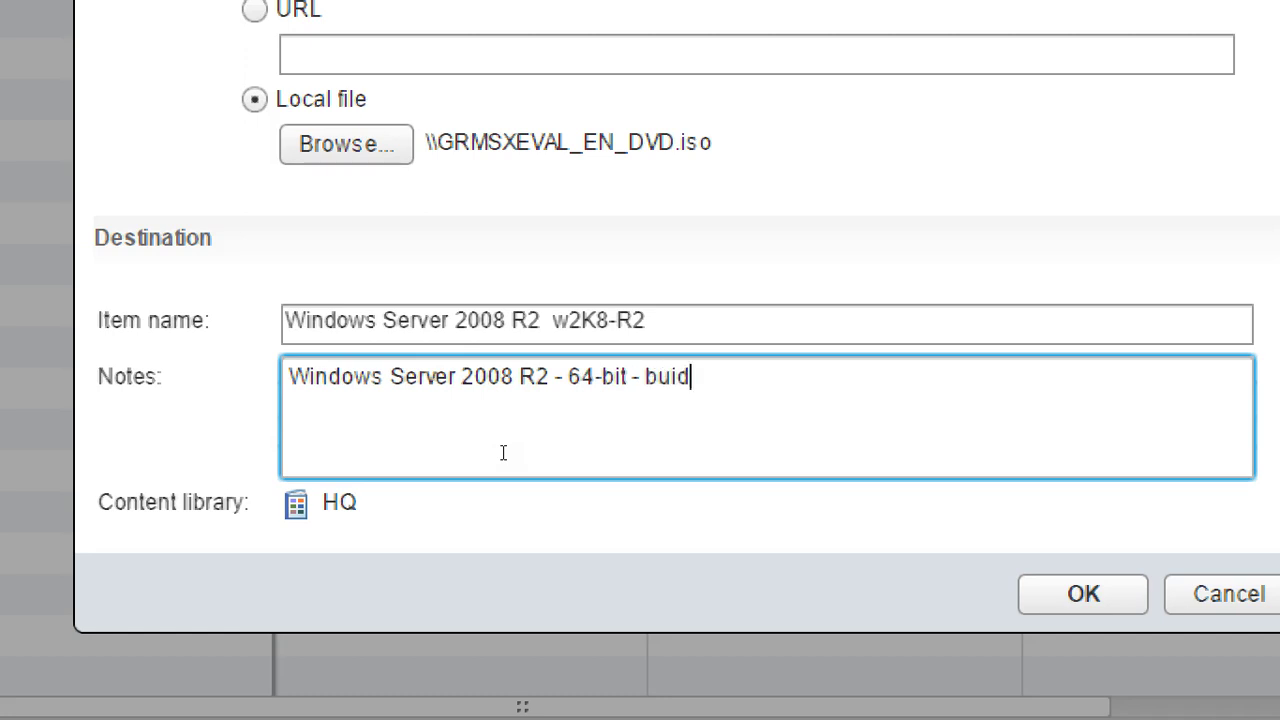
text( 105442)
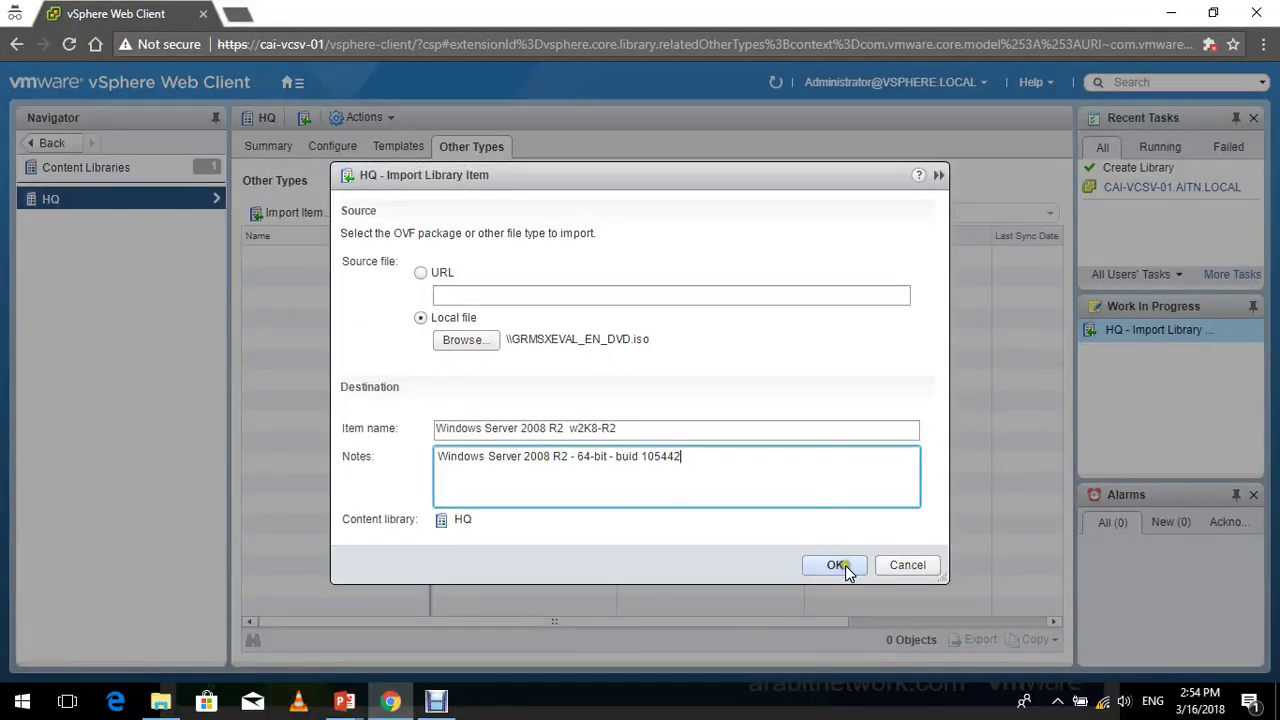
click(838, 565)
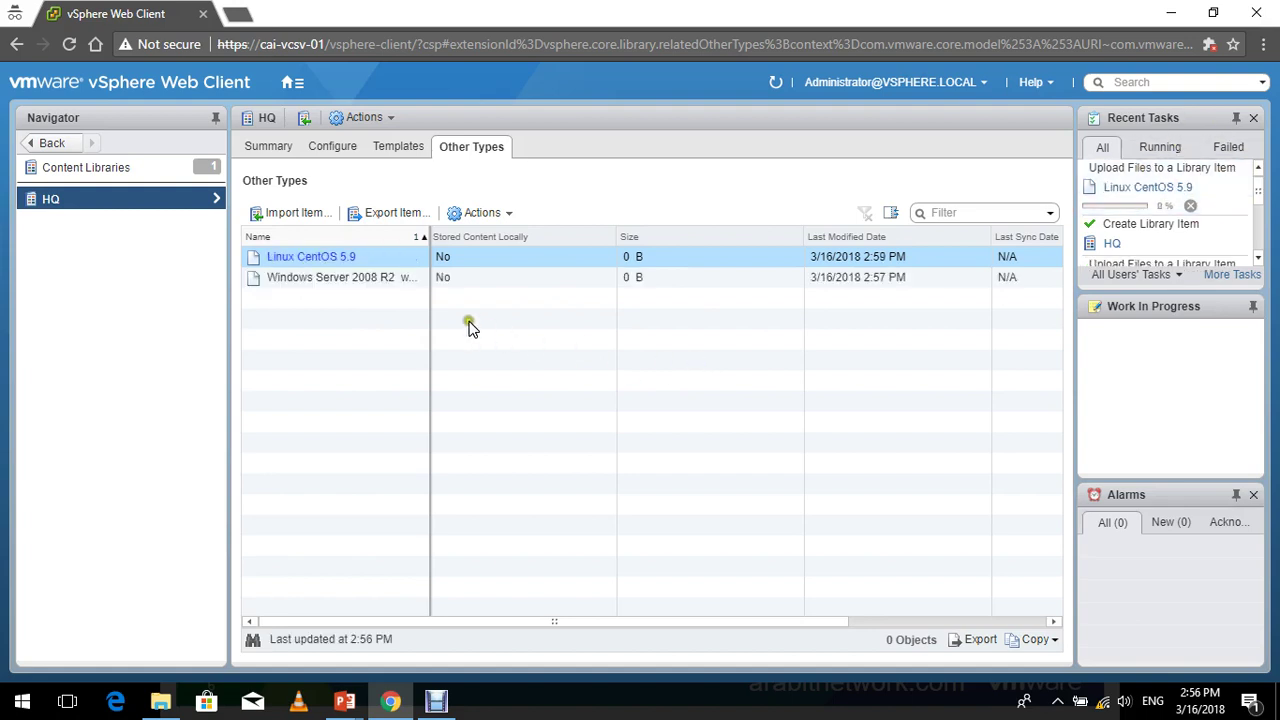
click(295, 258)
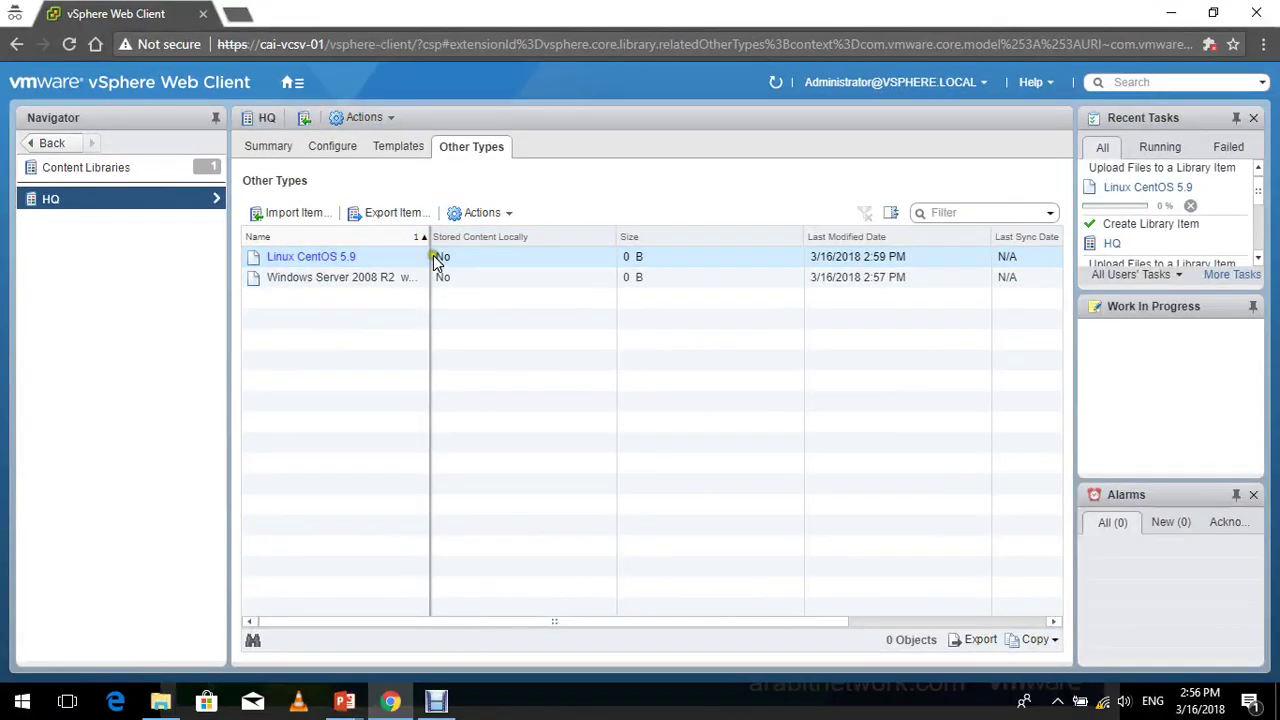
click(418, 236)
shift+click(429, 278)
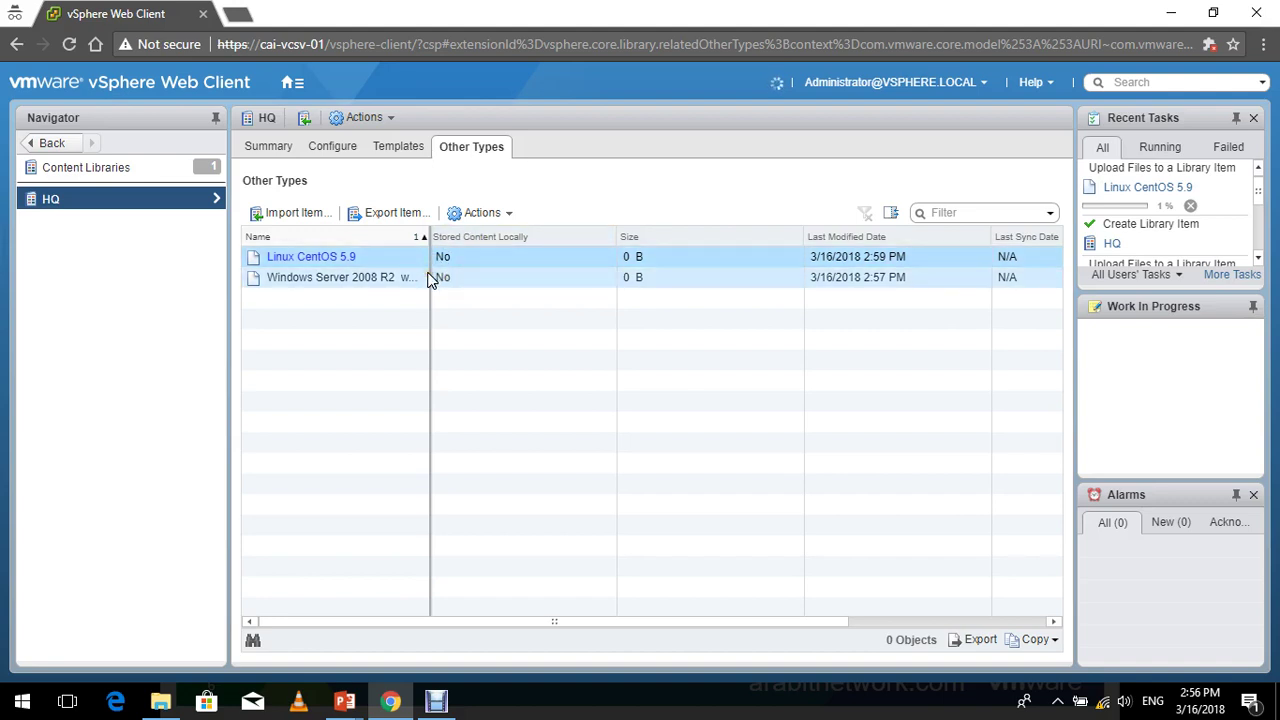
click(583, 251)
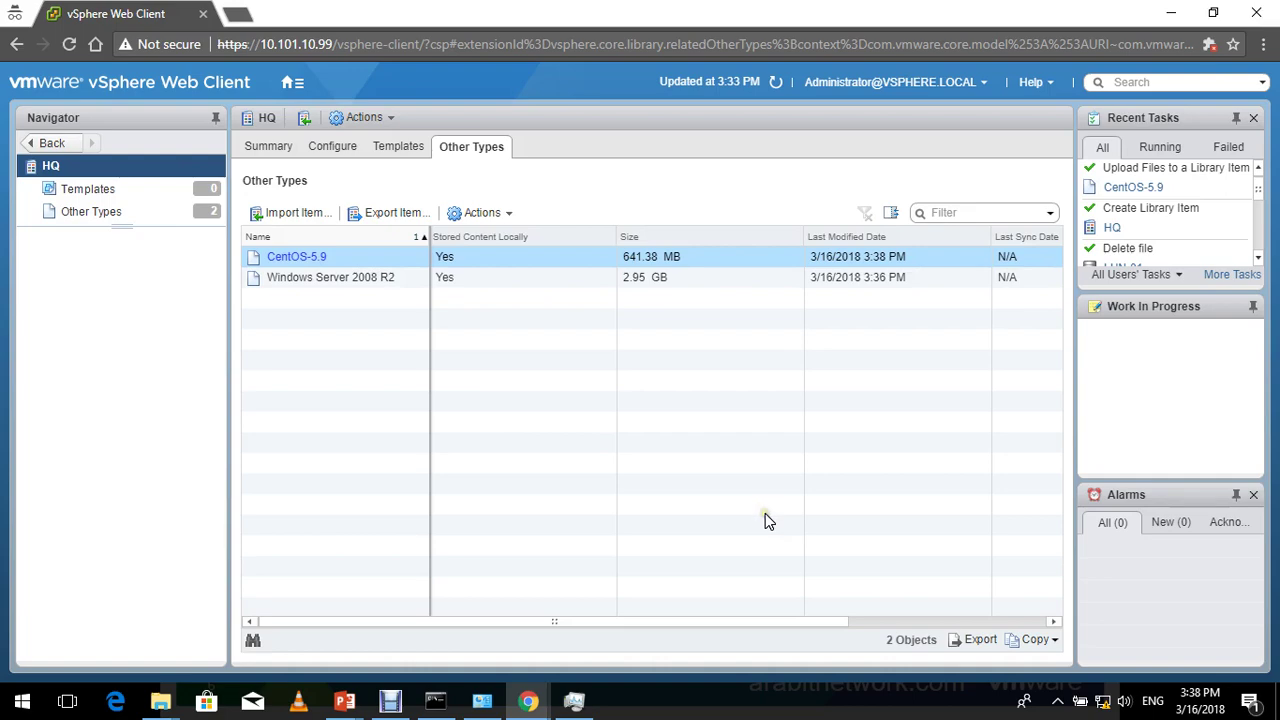
key(alt+Tab)
key(alt+Tab)
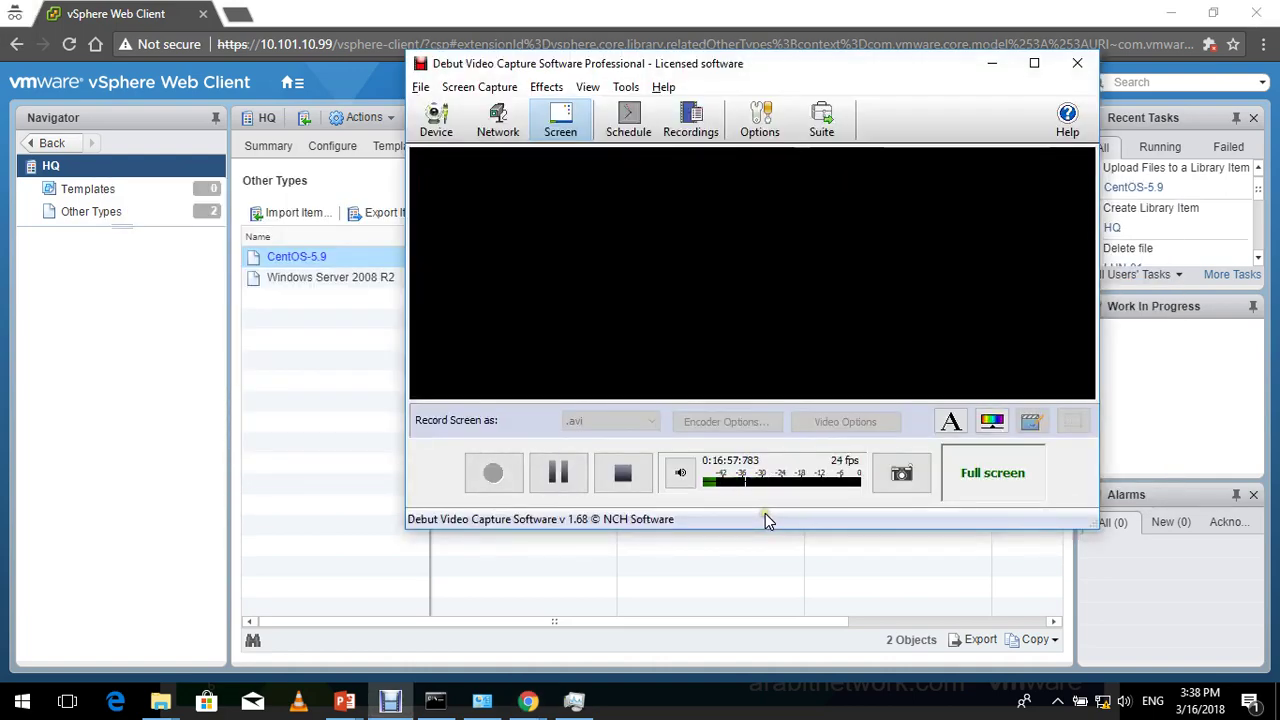
key(alt+Tab)
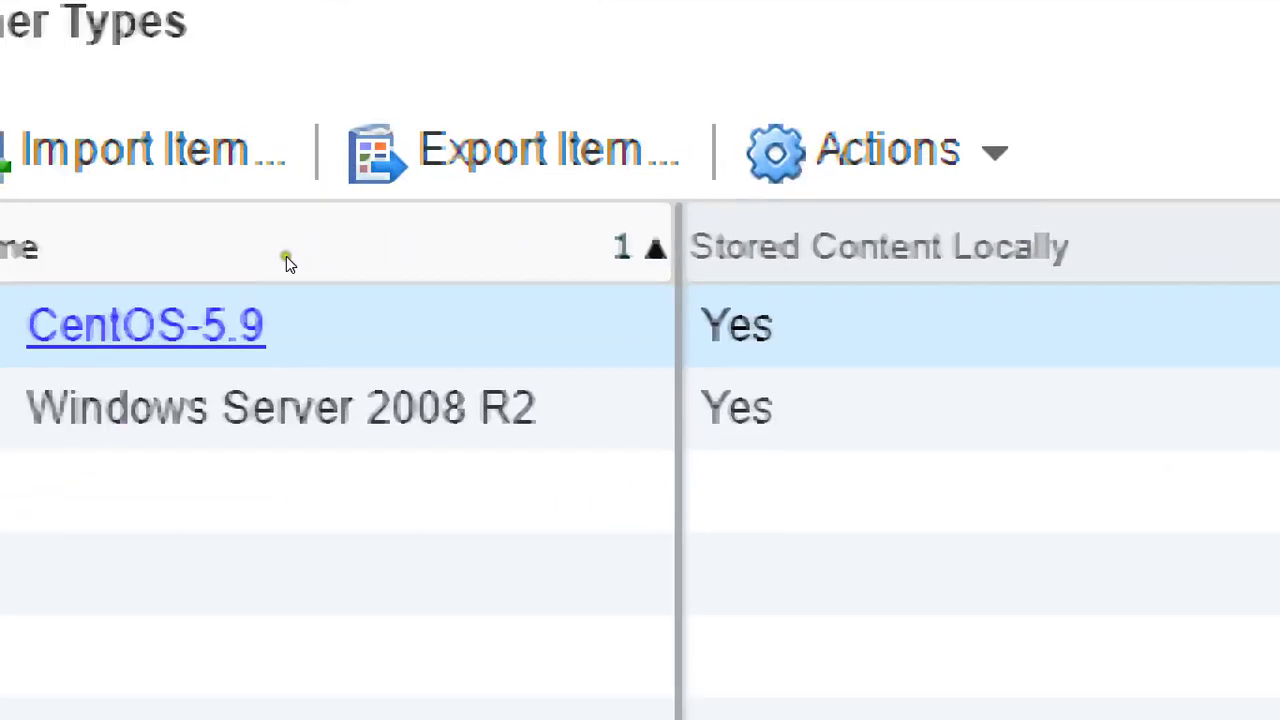
Examine the source and detail options for updating the Windows Server 2008 R2 library item, and cancel the update.
key(Down)
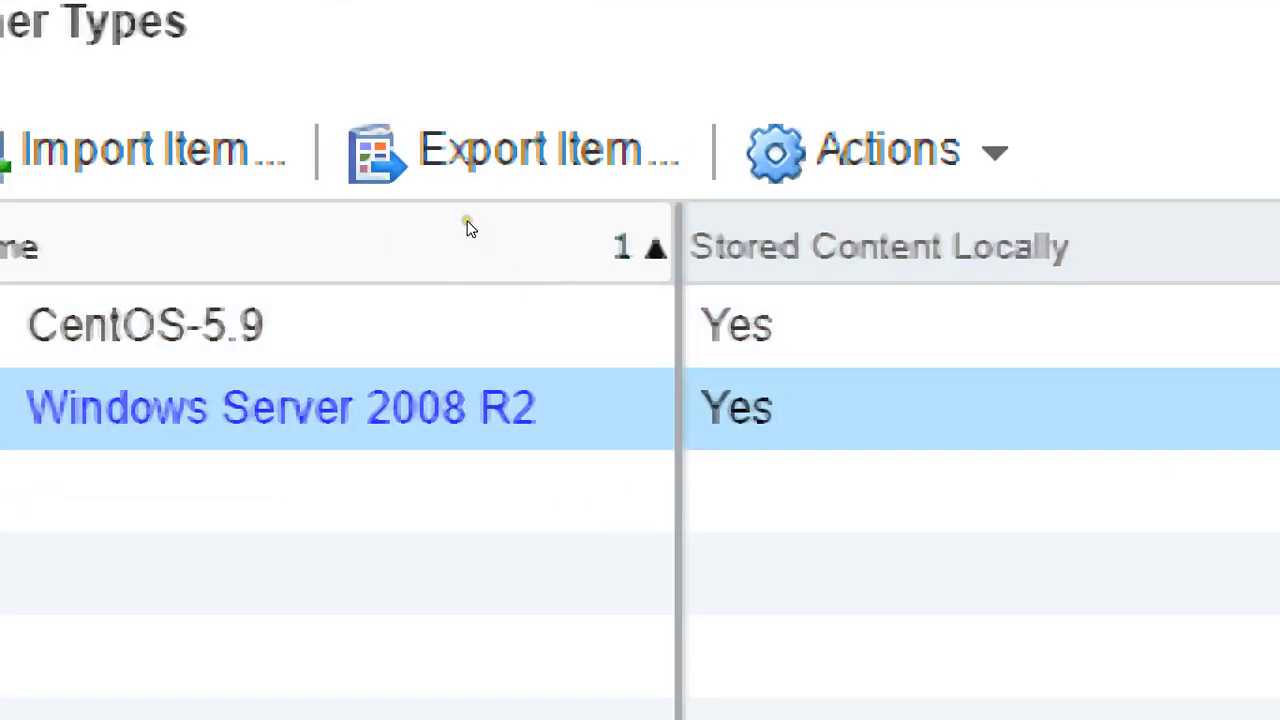
right_click(515, 245)
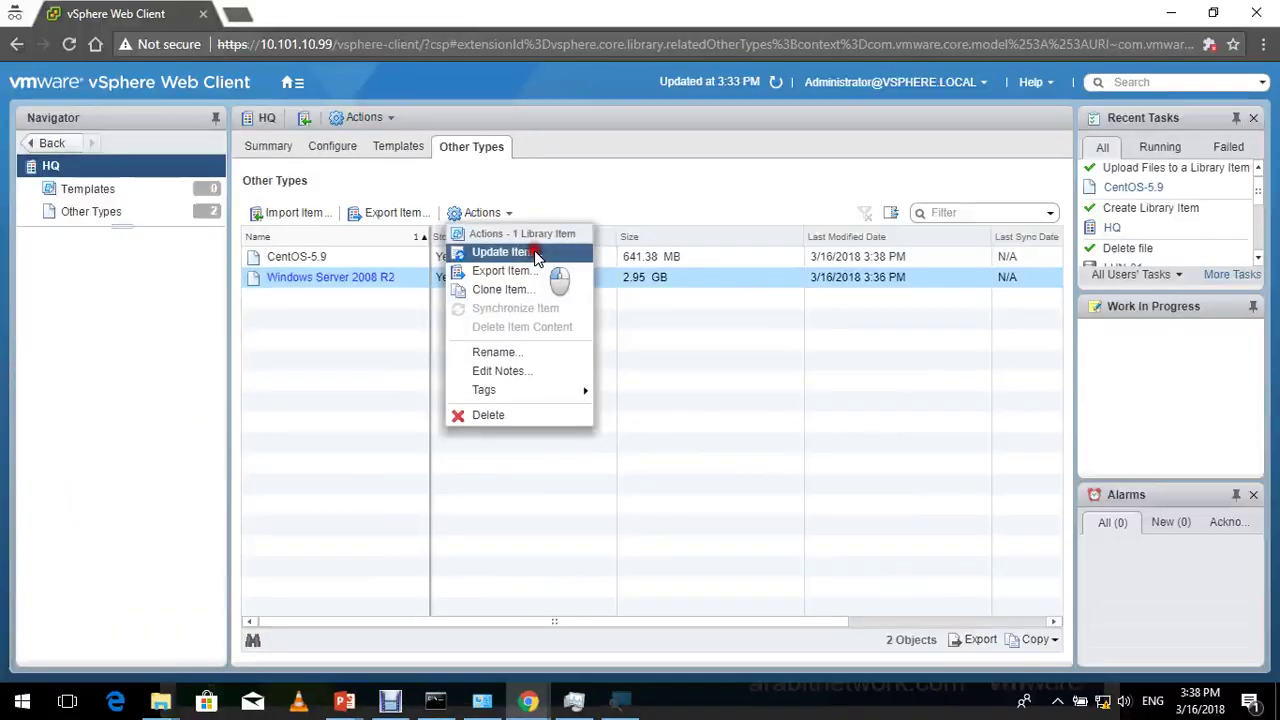
click(730, 172)
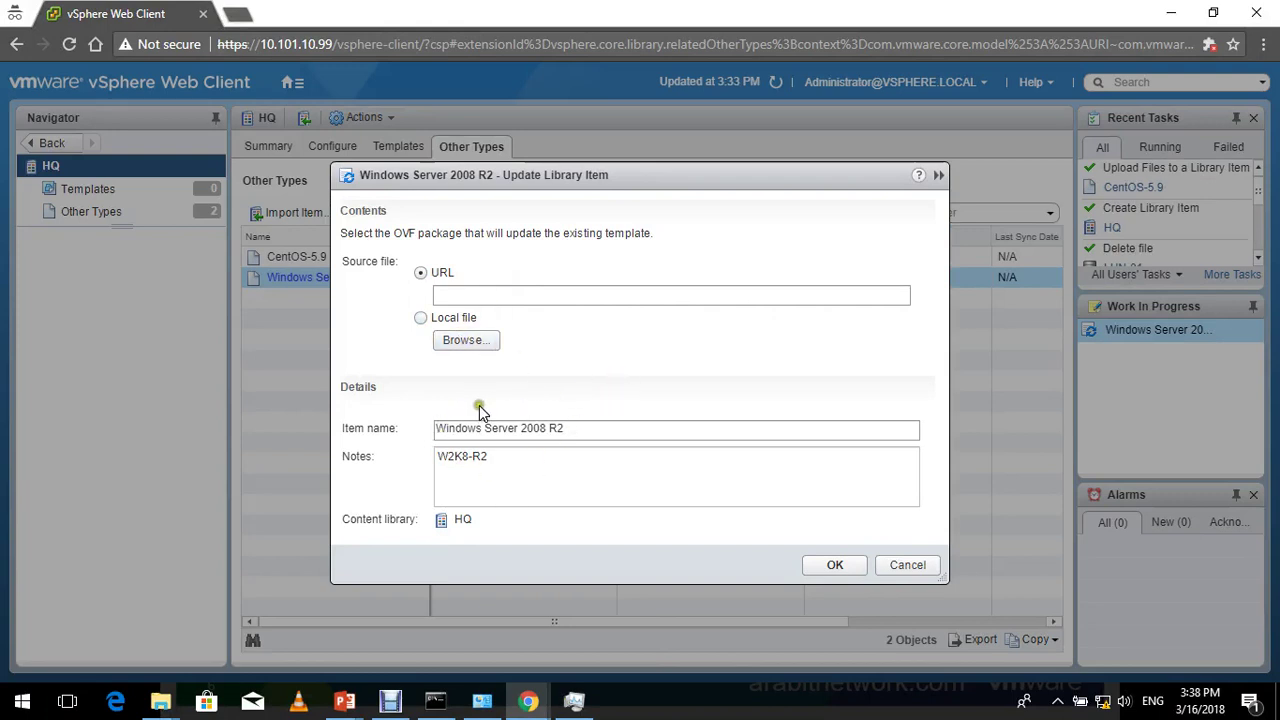
key(Escape)
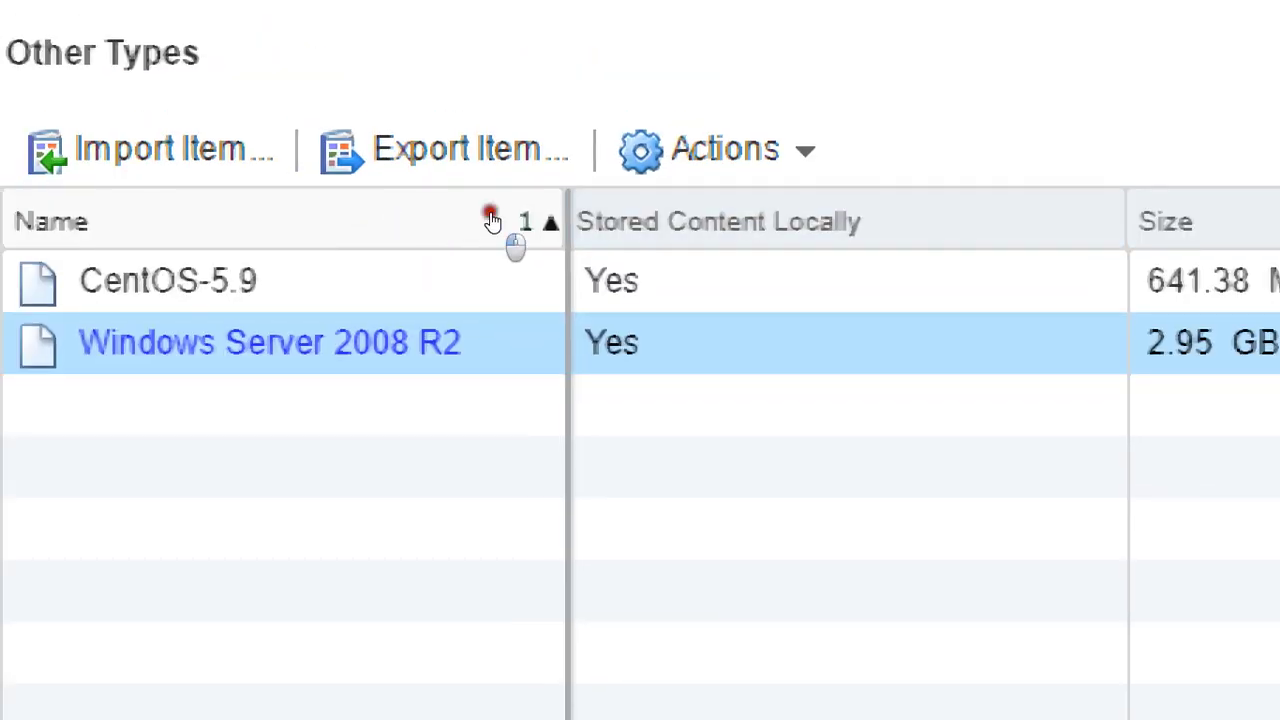
View the available actions and the notes of the Windows Server 2008 R2 item, and close the notes without changes.
click(725, 148)
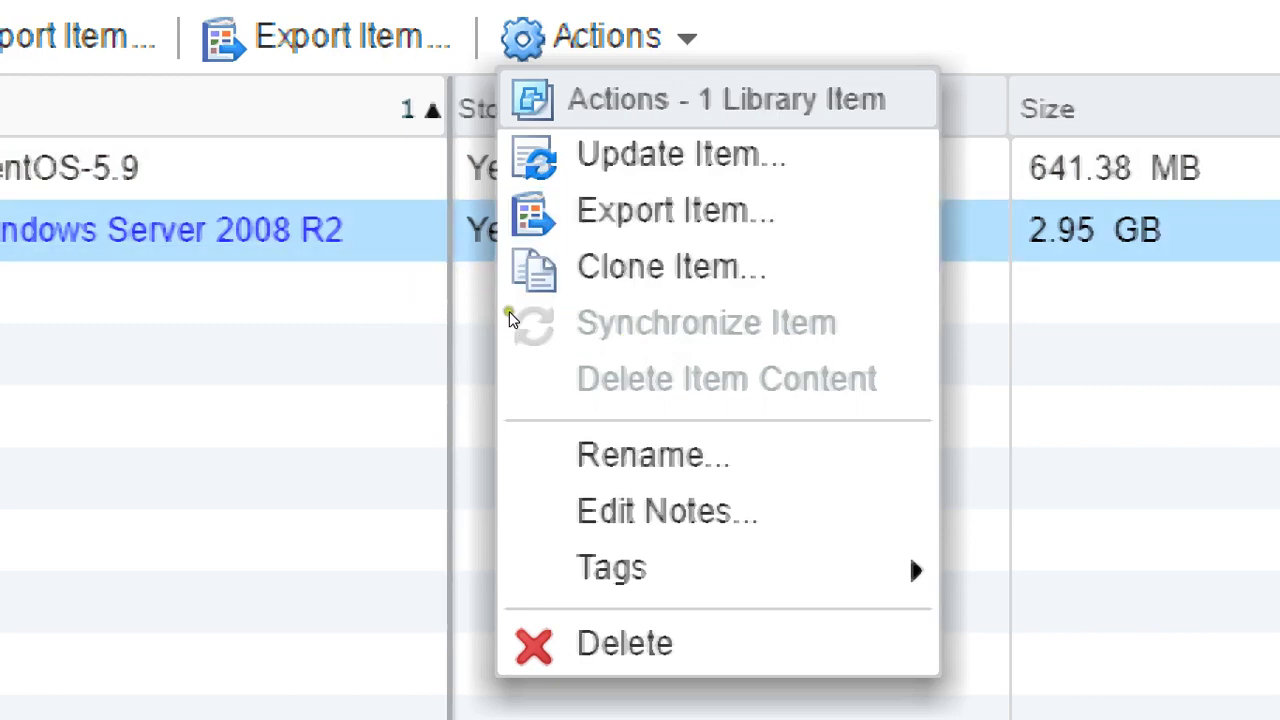
key(Down)
key(Return)
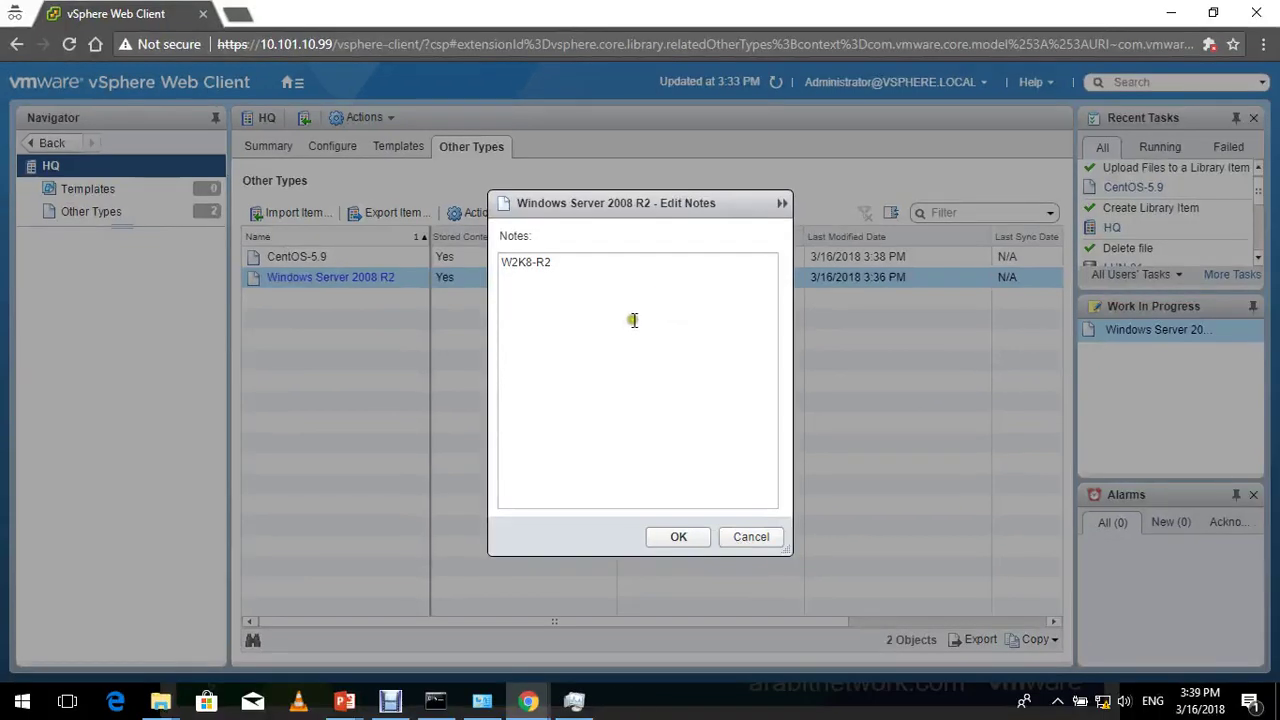
key(Escape)
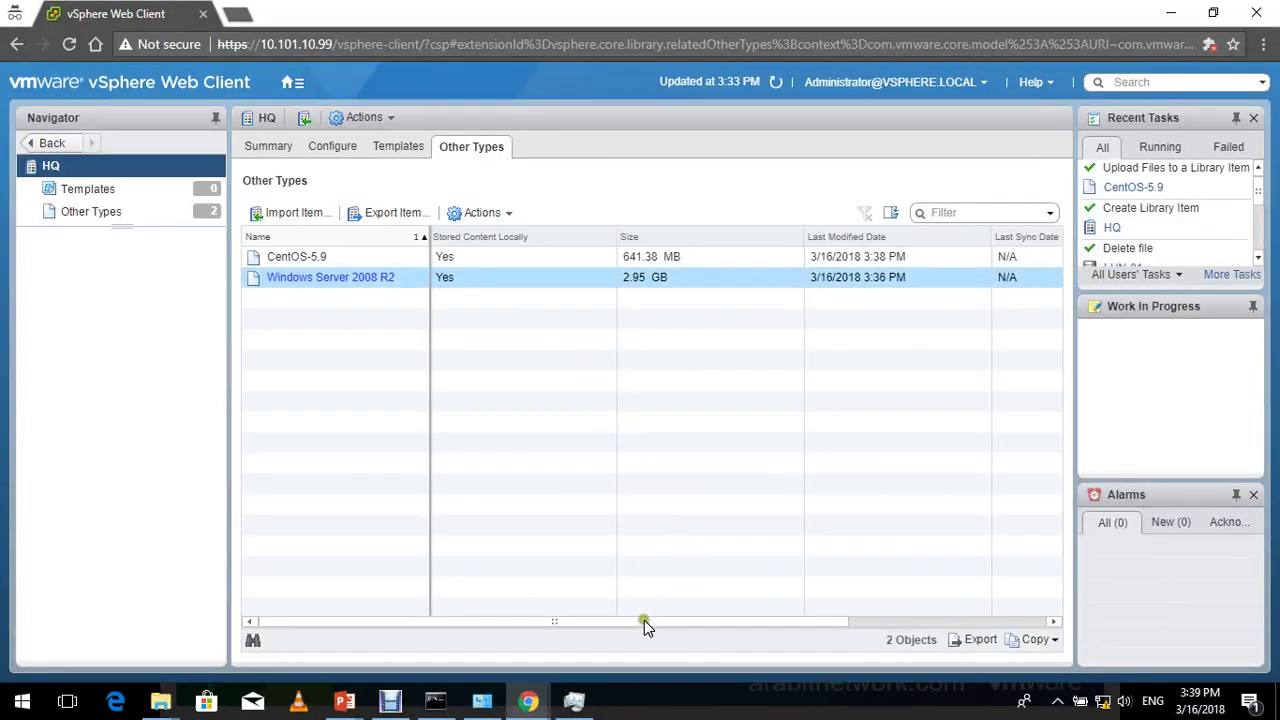
Show the Description column in the HQ library's Other Types list.
drag(644, 620, 846, 669)
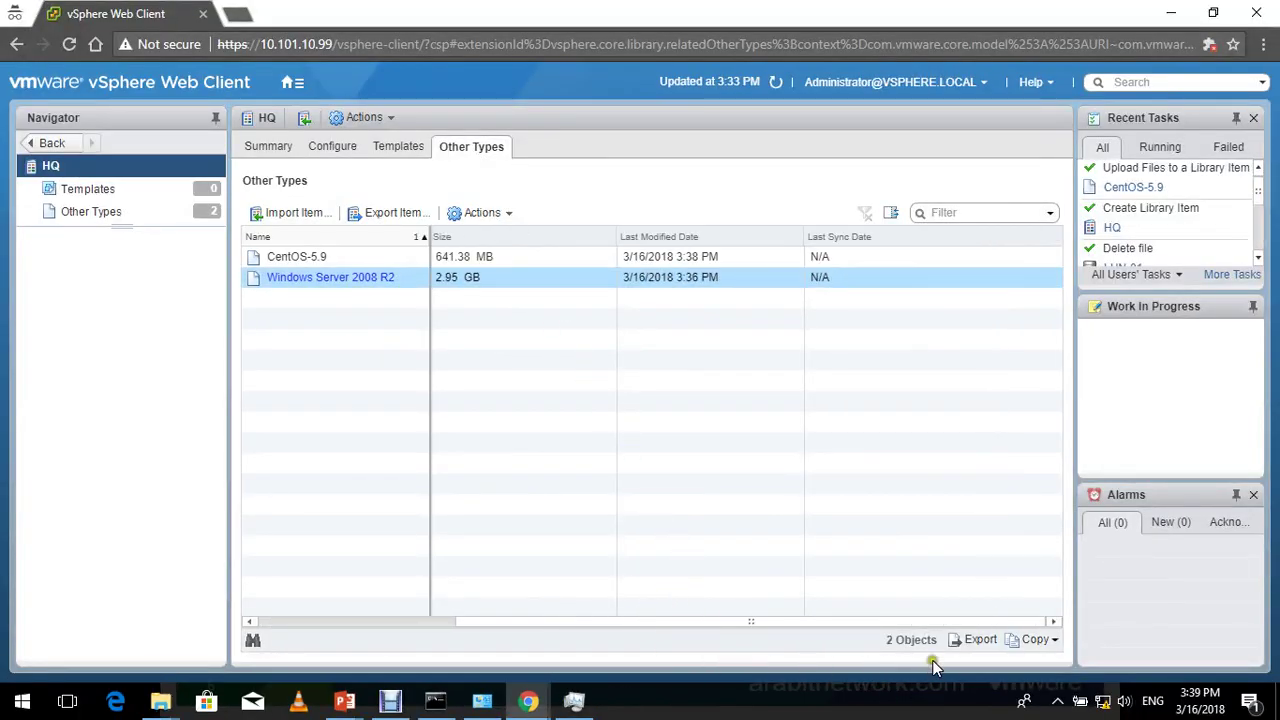
click(640, 589)
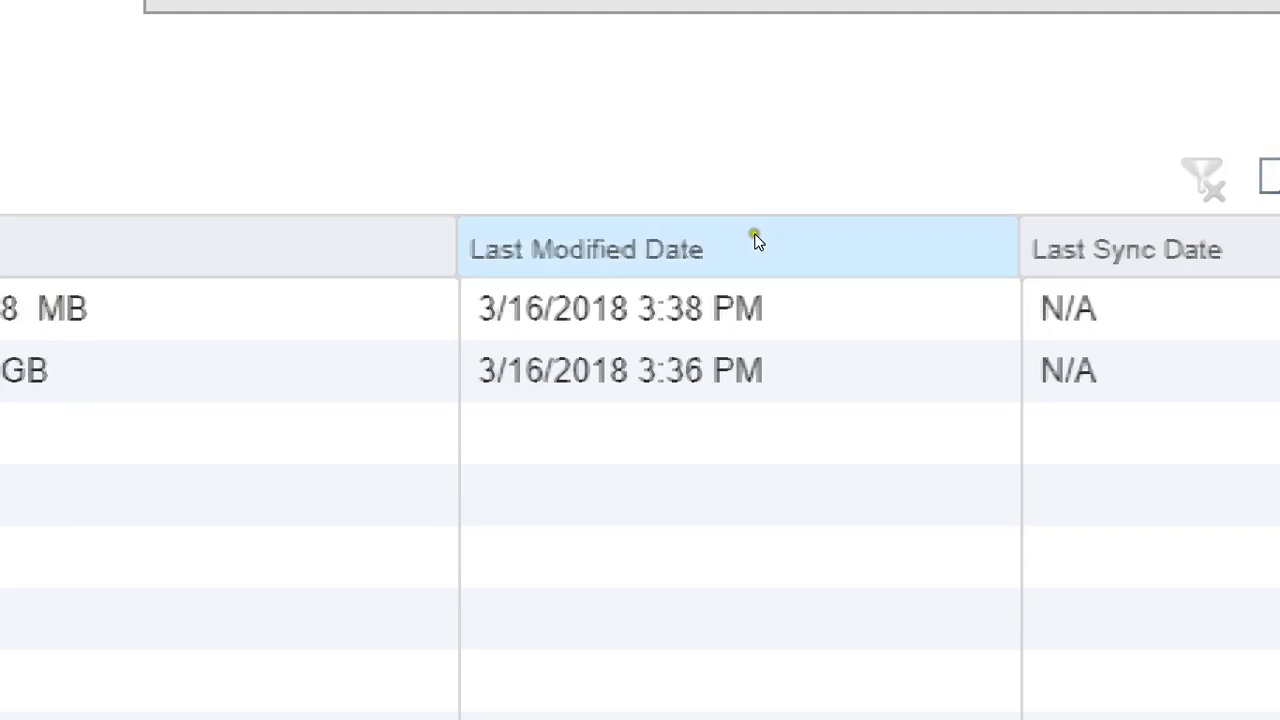
right_click(757, 243)
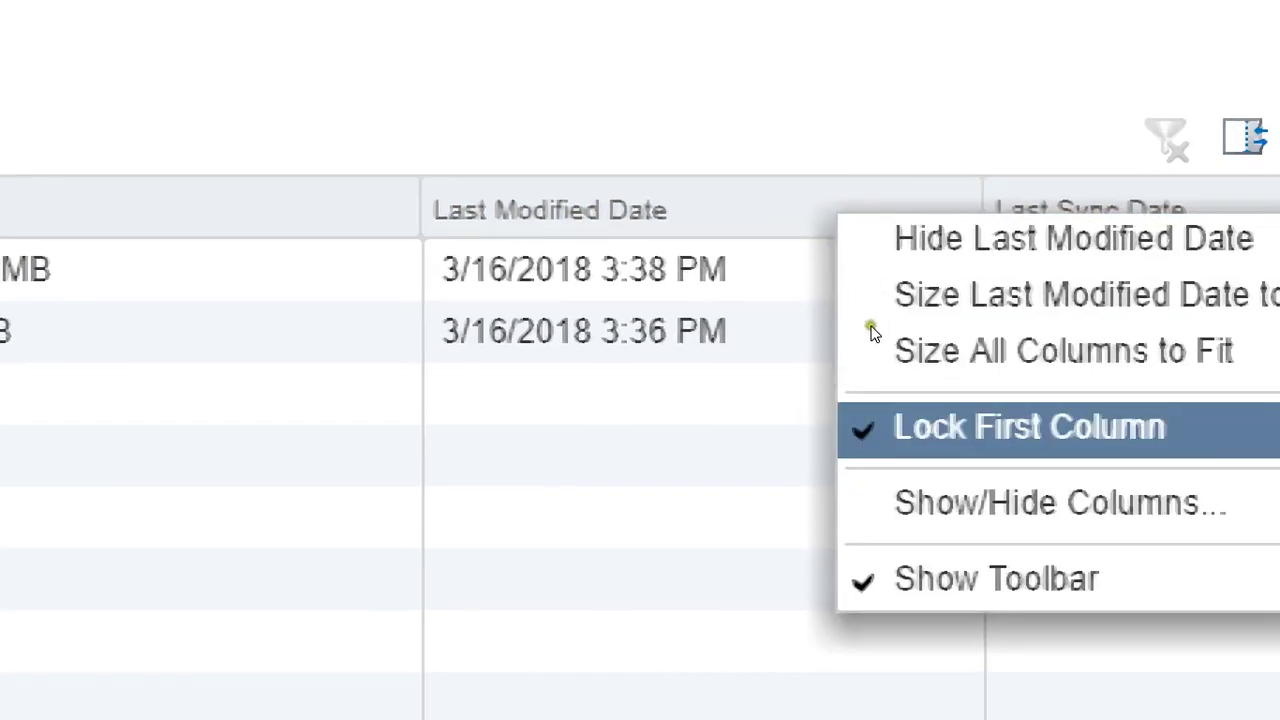
click(960, 542)
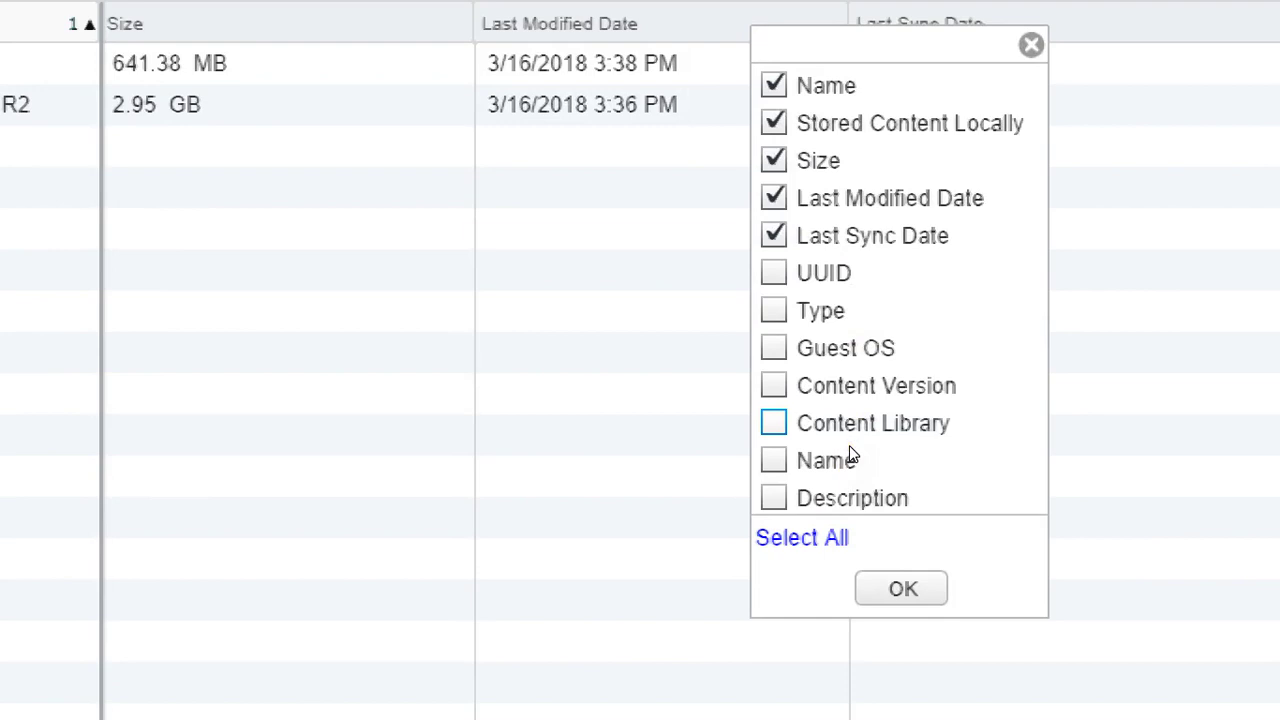
click(773, 485)
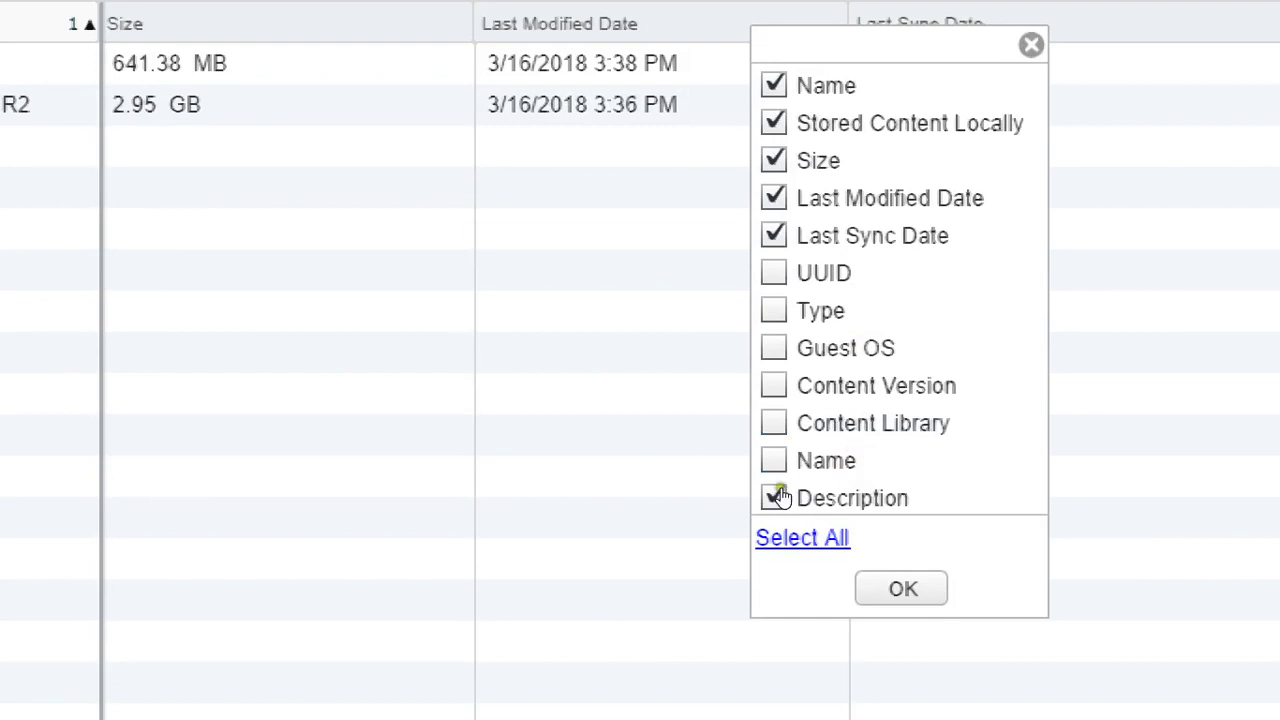
click(821, 517)
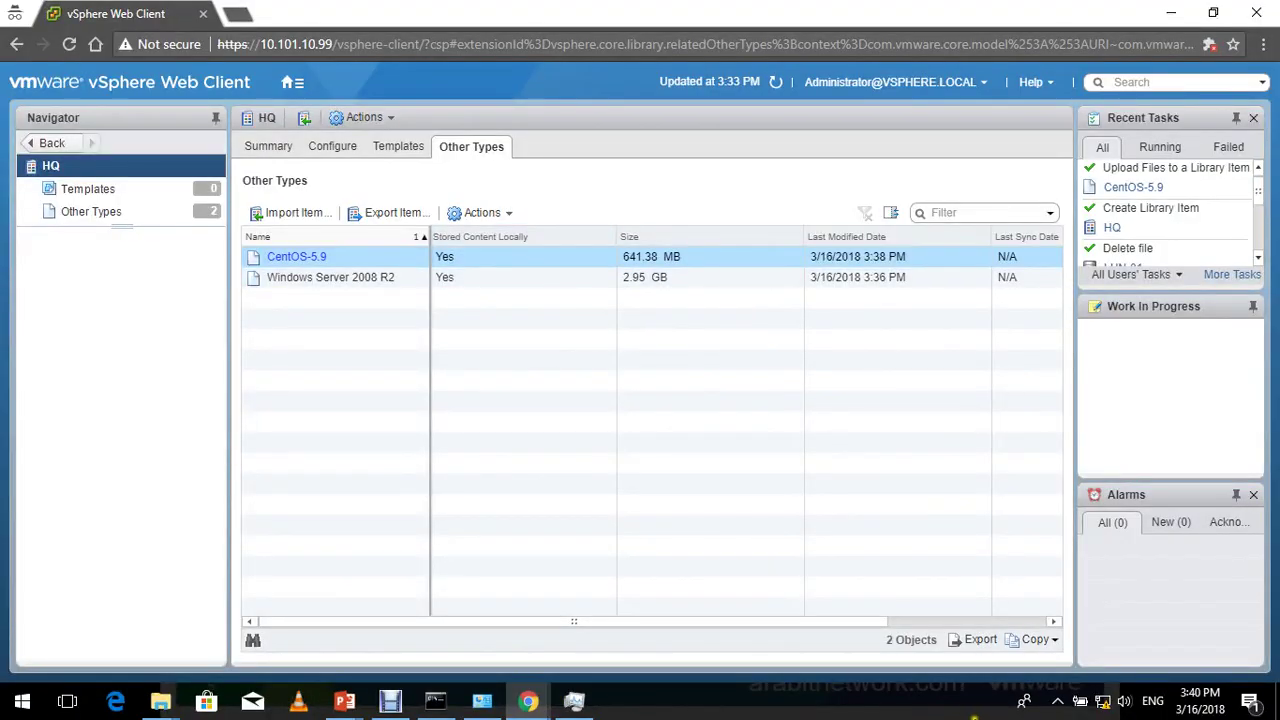
Move the Description column between the Size and Last Modified Date columns of the item list.
drag(755, 630, 994, 663)
drag(868, 233, 527, 234)
drag(734, 246, 537, 240)
drag(720, 239, 448, 256)
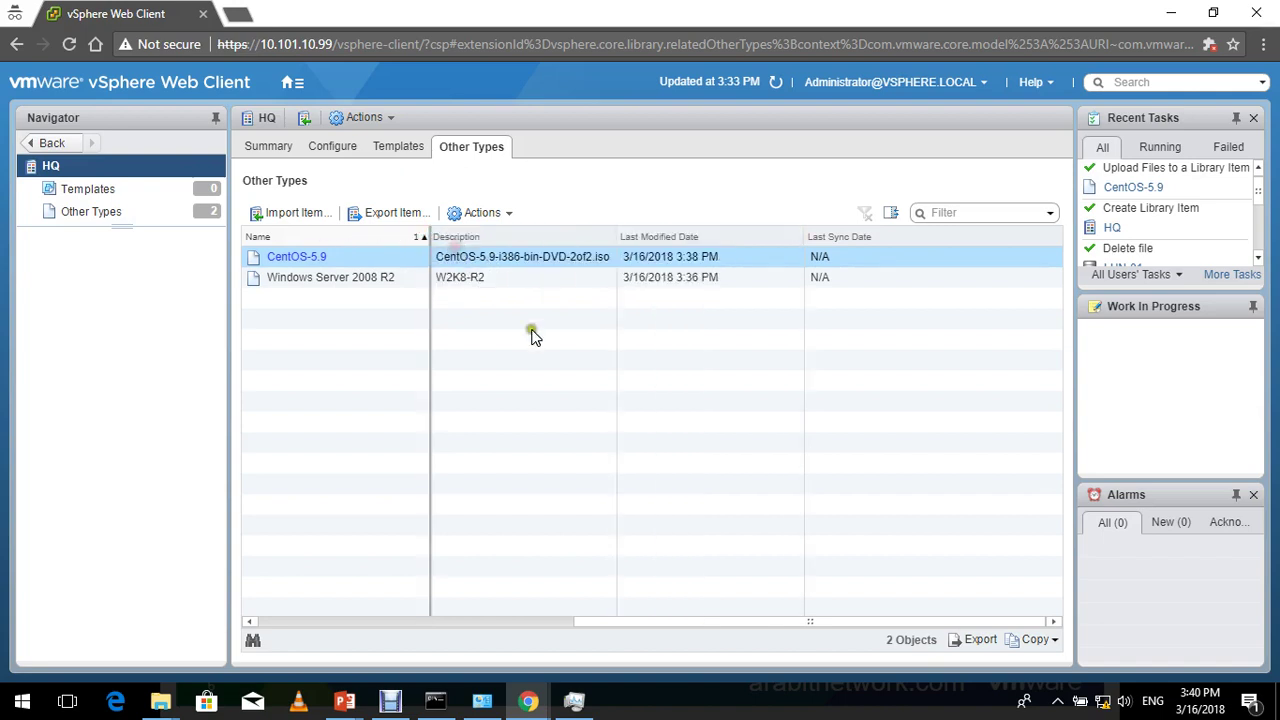
drag(657, 620, 464, 603)
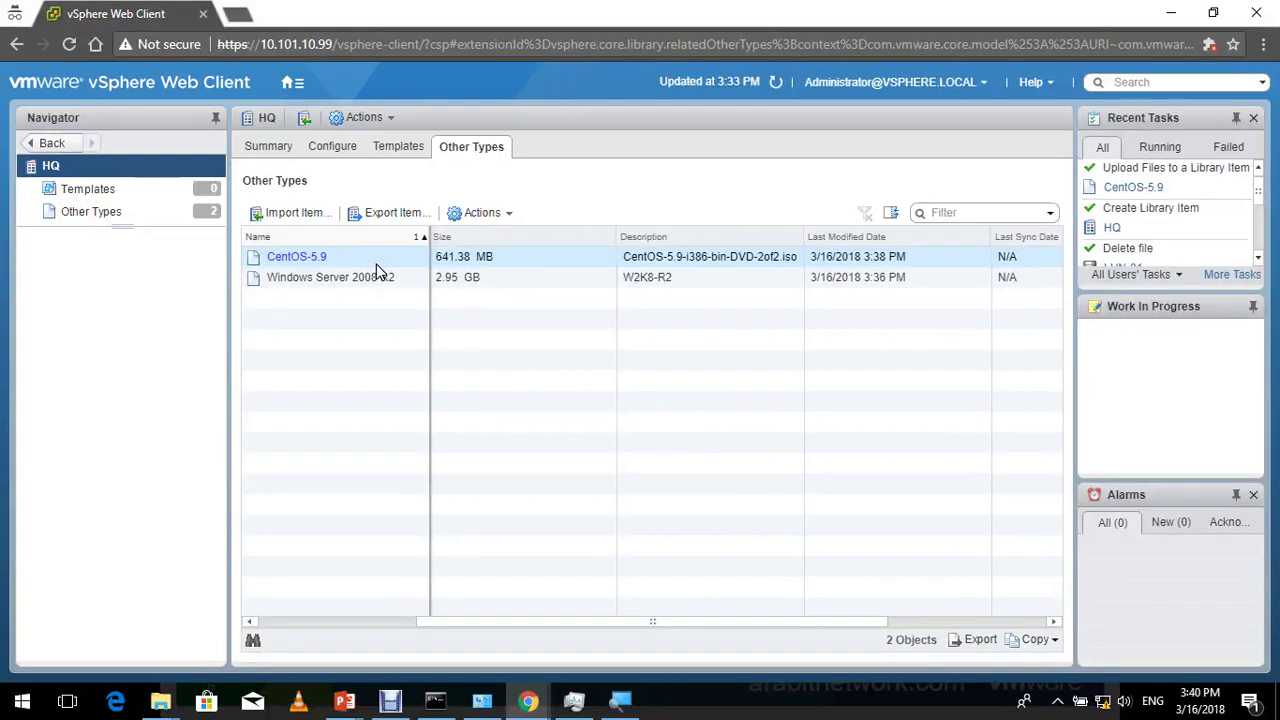
Open tag assignment for the Windows Server 2008 R2 library item.
click(384, 342)
right_click(386, 282)
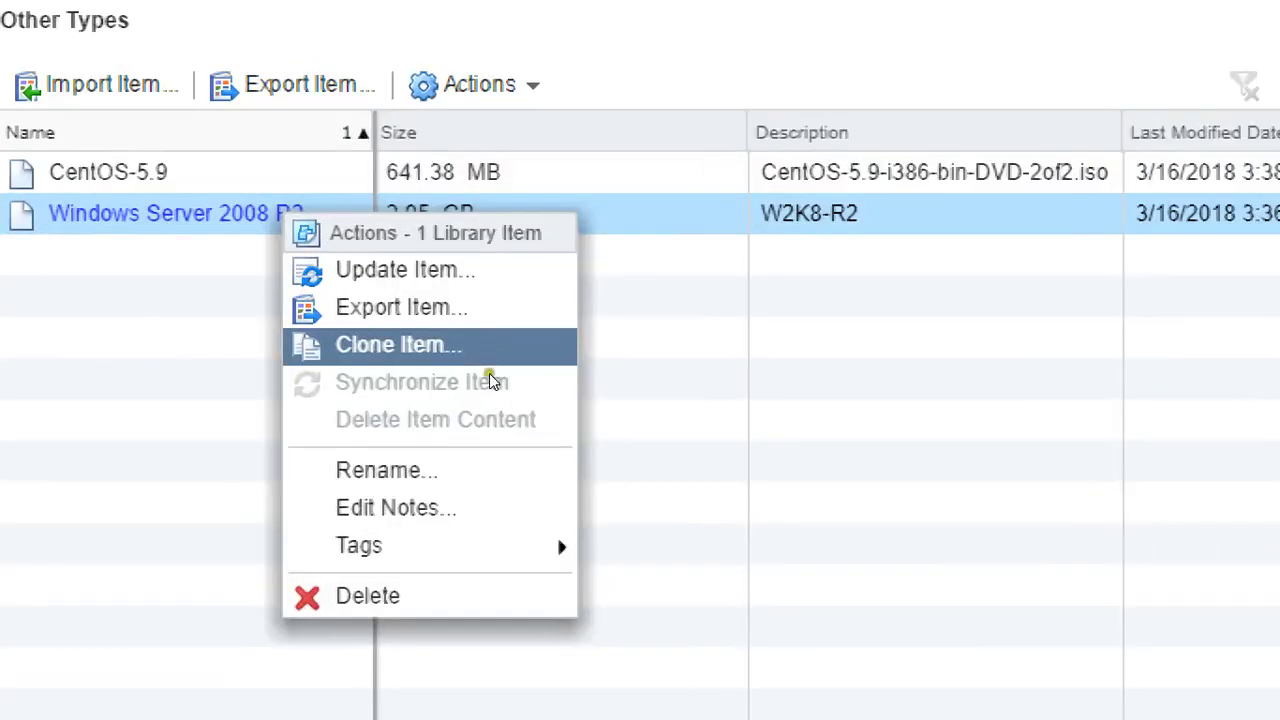
key(Down)
key(Down)
key(Down)
key(Right)
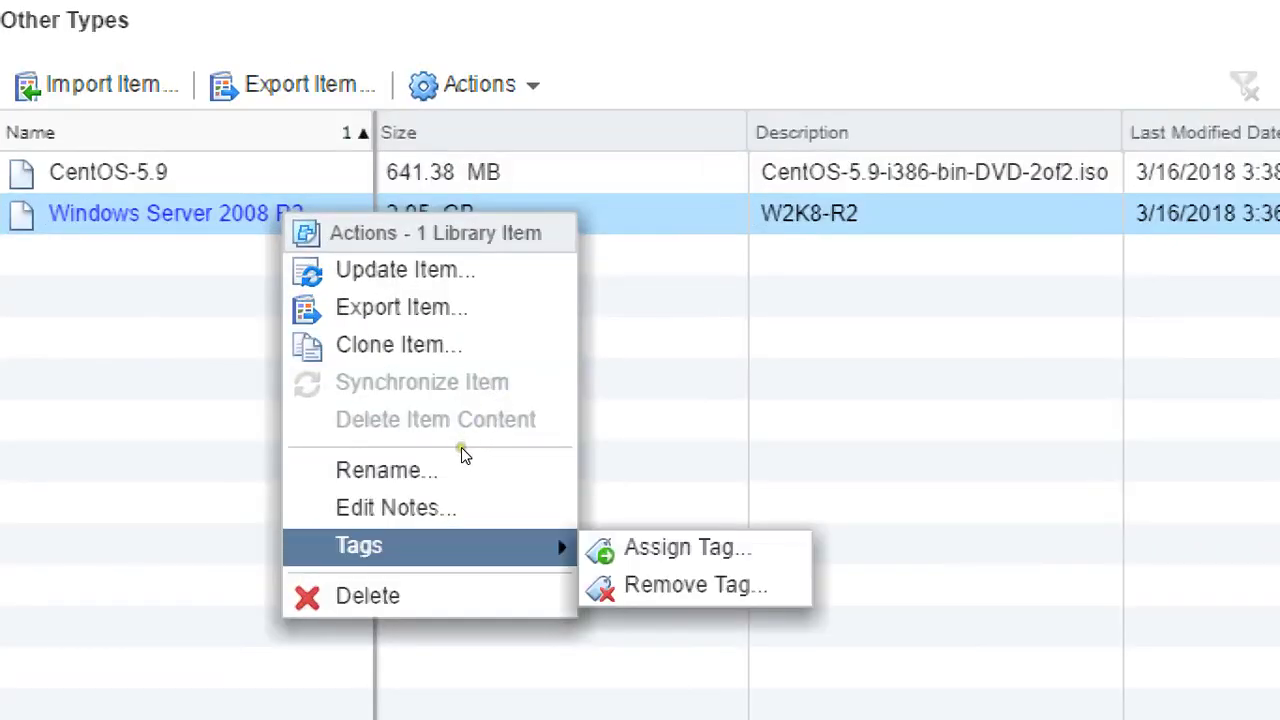
key(Down)
key(Up)
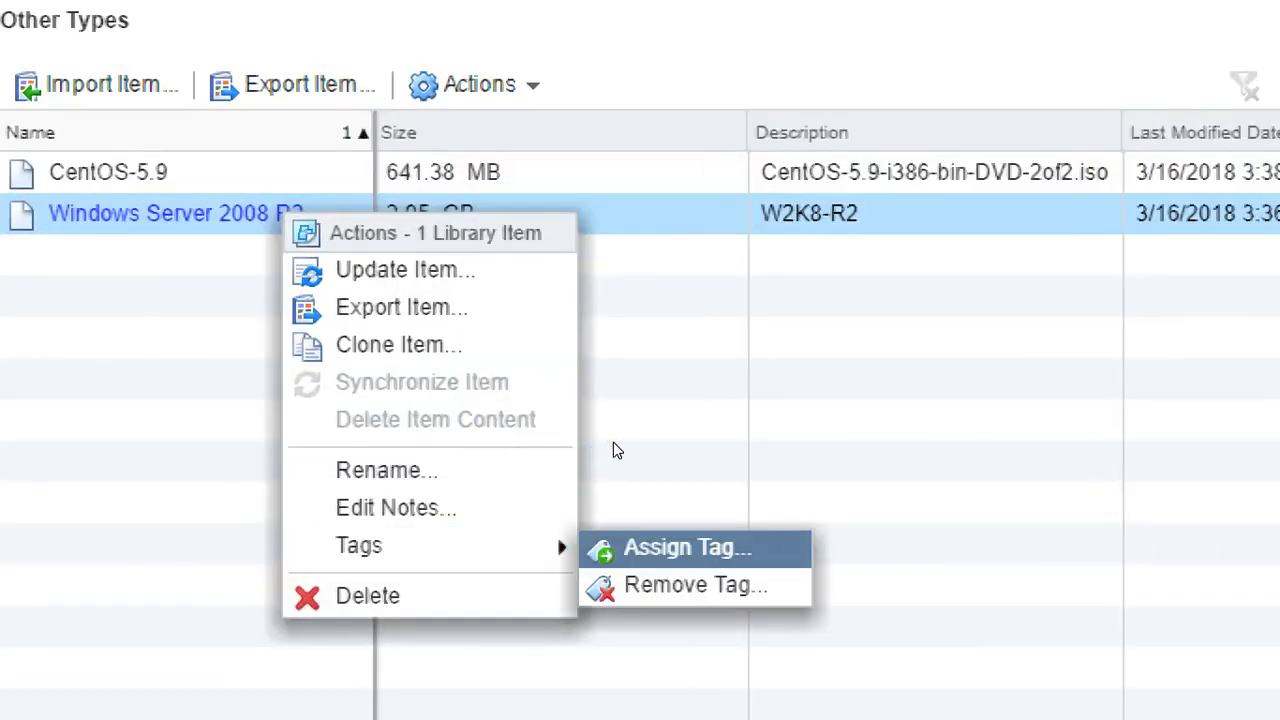
key(Return)
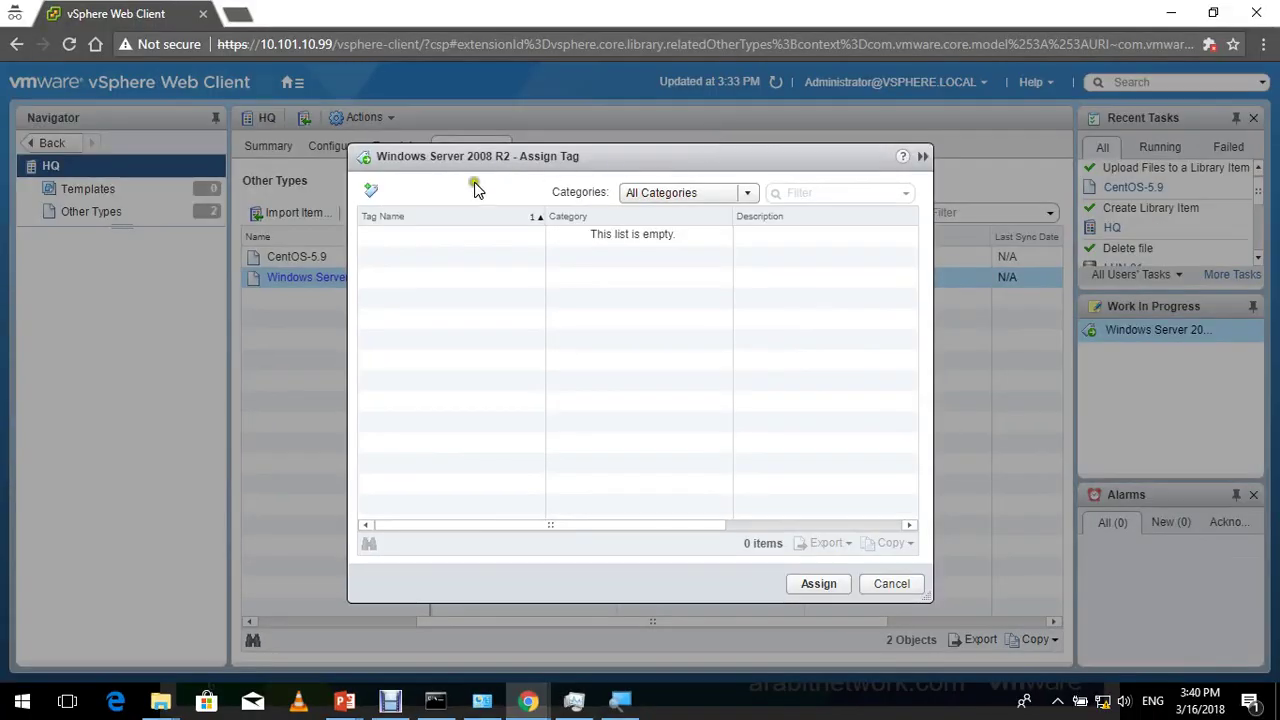
Start a new tag named "Windows" with the description "MS Windows OS".
click(370, 190)
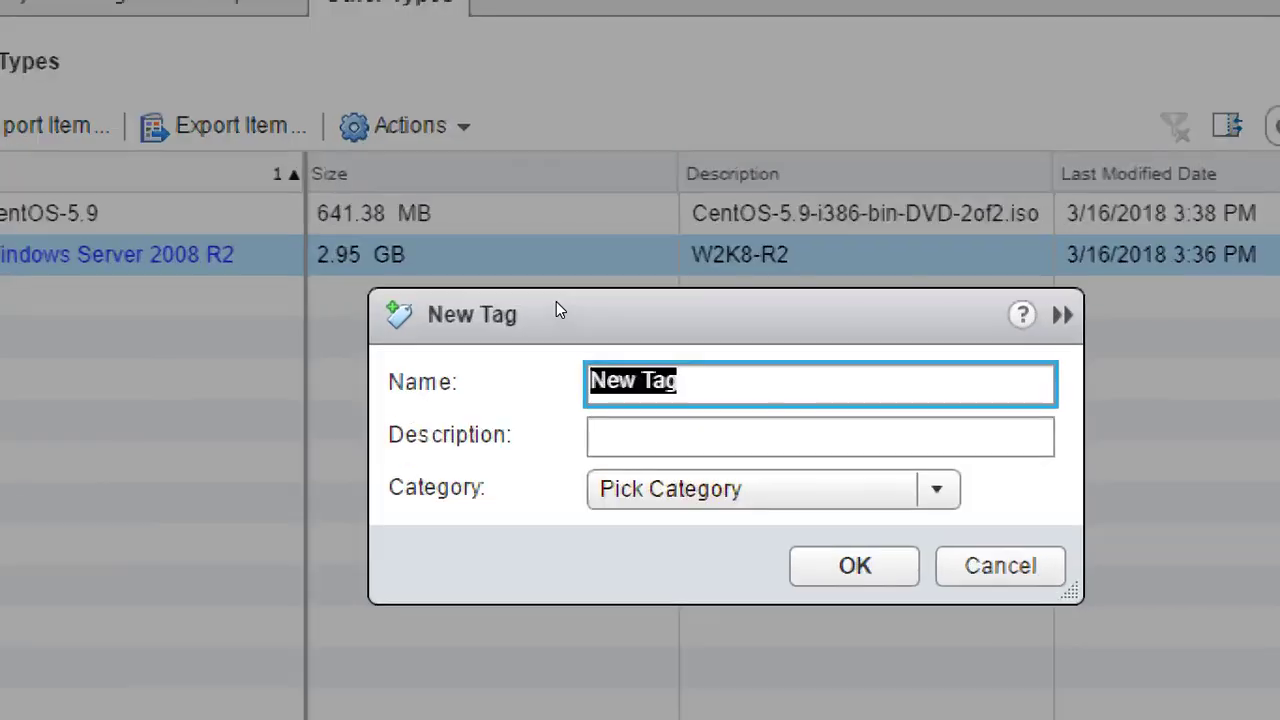
click(603, 443)
text(Windows)
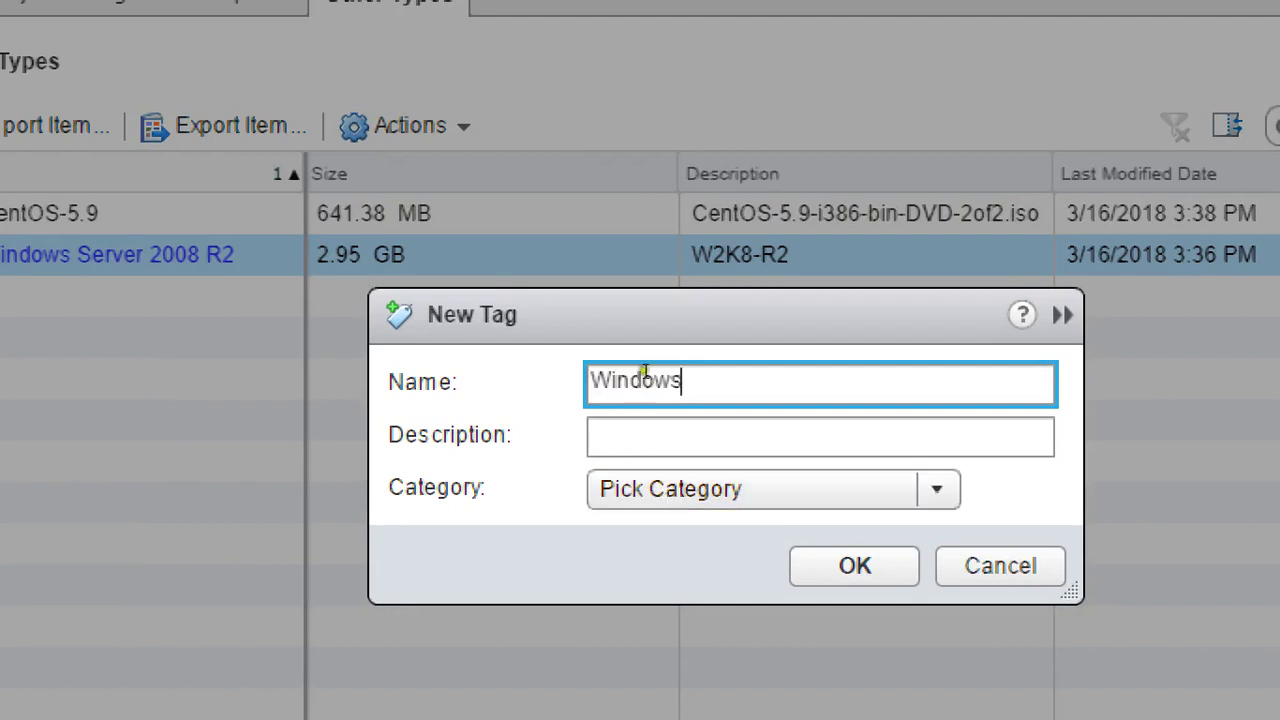
text(W)
key(BackSpace)
key(Tab)
text(MS Windows)
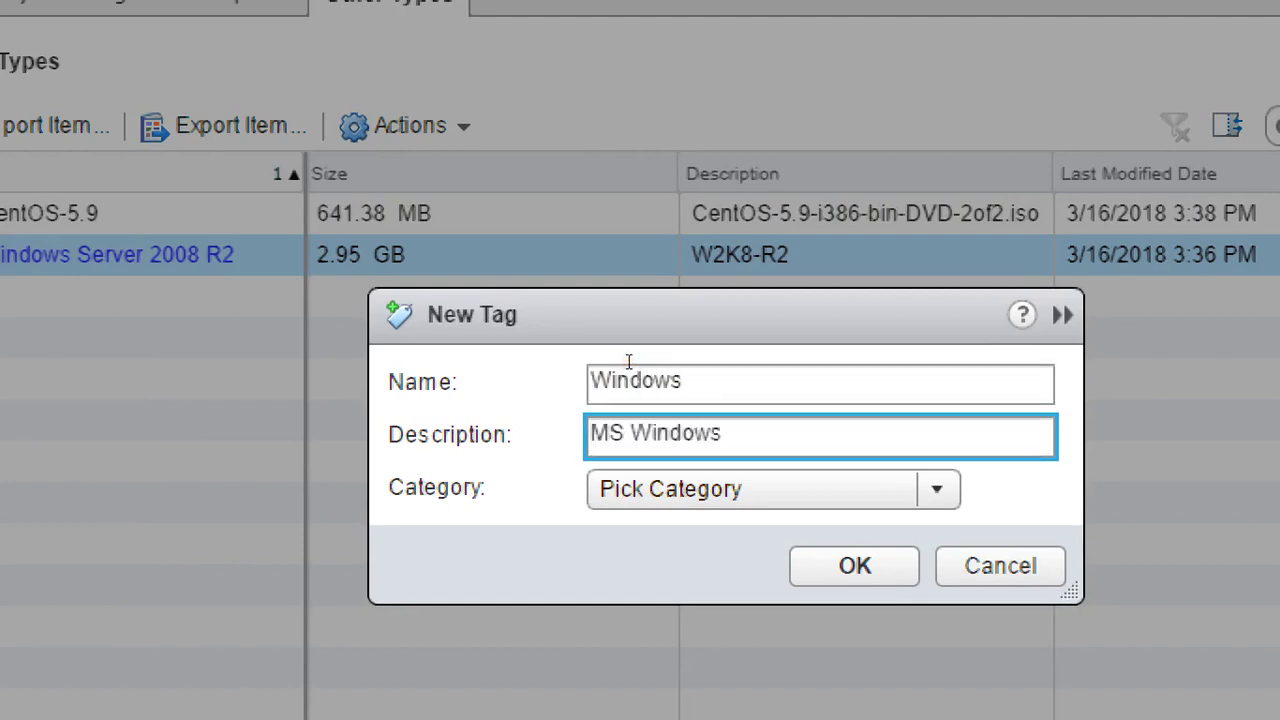
text( OS)
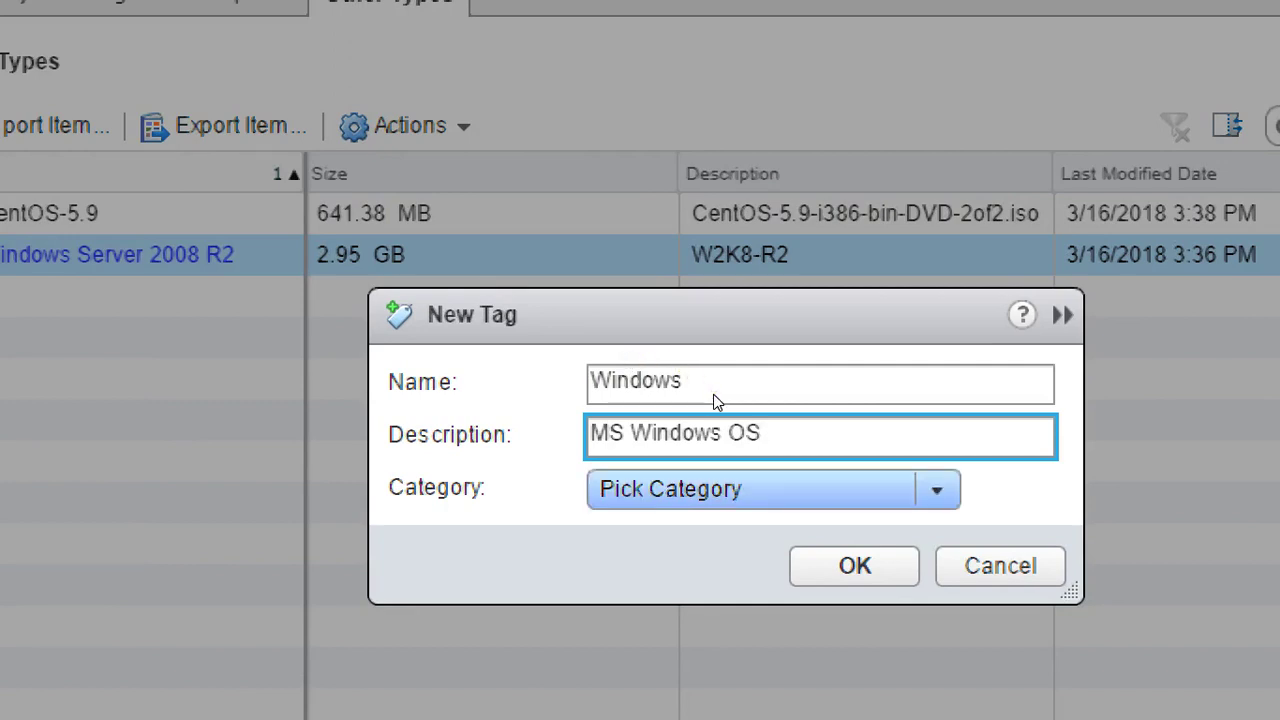
Put the Windows tag in a new category "Microsoft" described as "Microsoft Products", and create the tag.
key(Tab)
key(alt+Down)
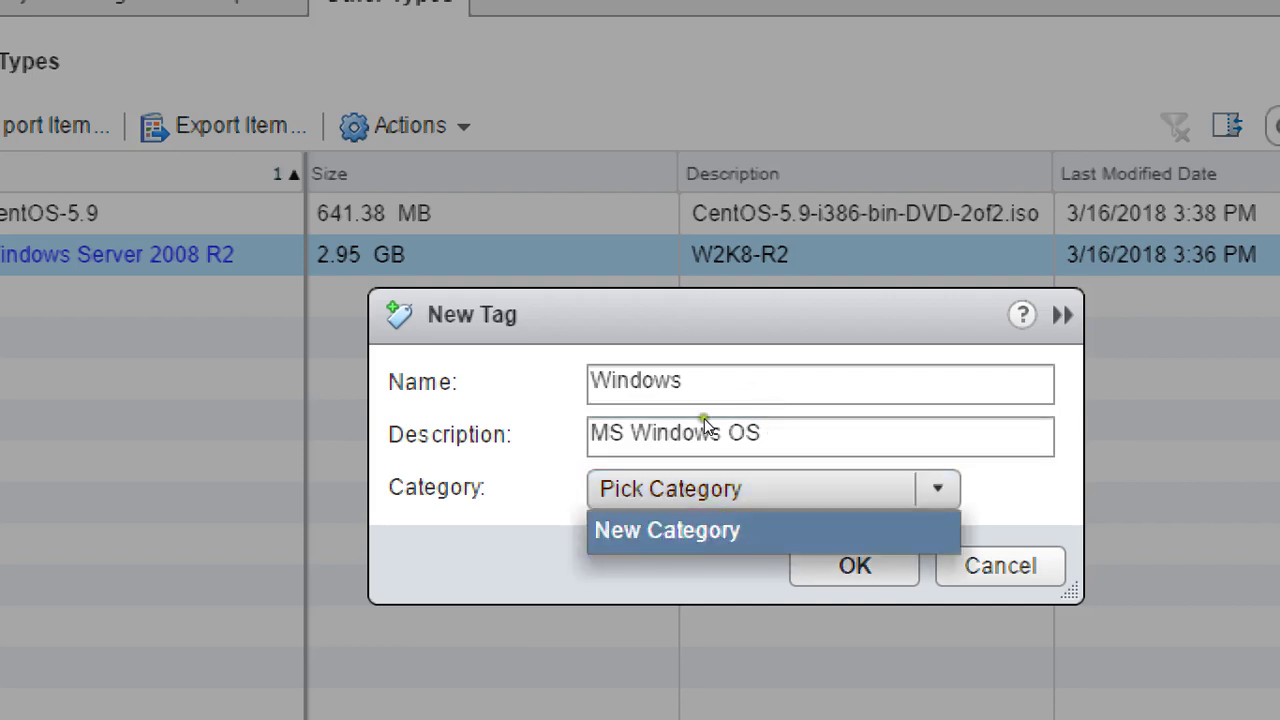
key(Return)
key(Tab)
text(Microso)
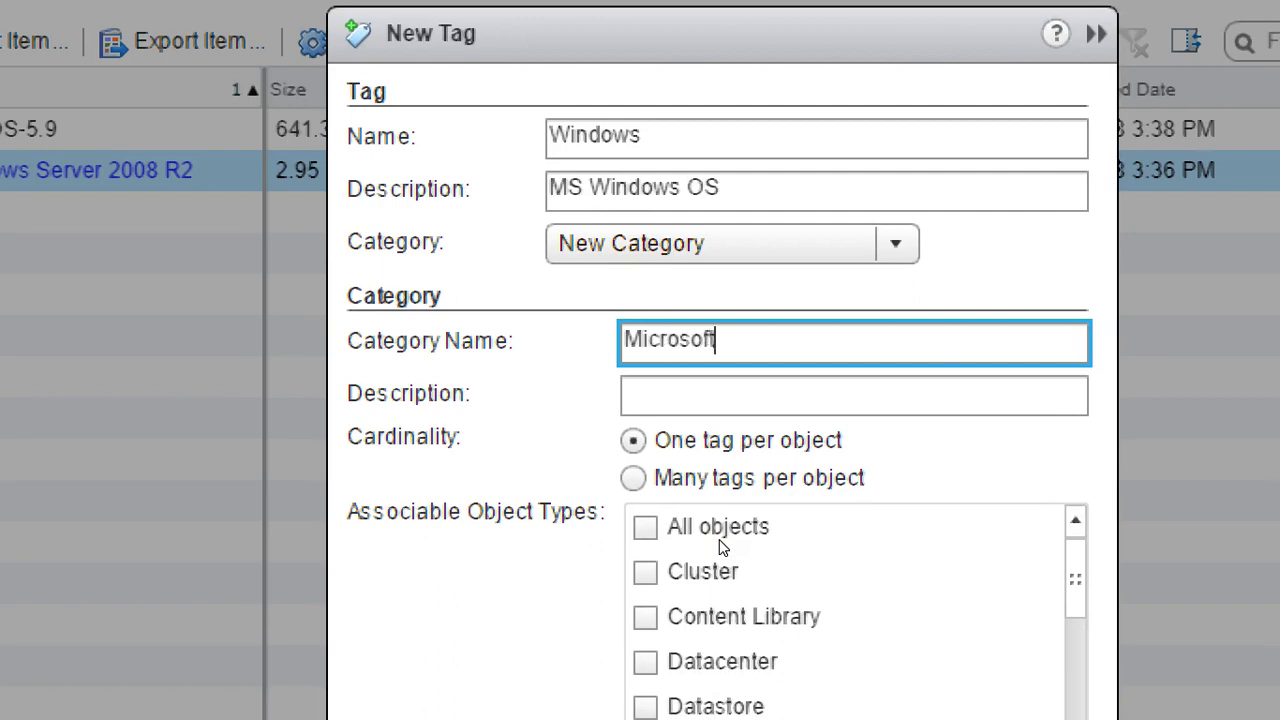
key(Tab)
text(Microsof)
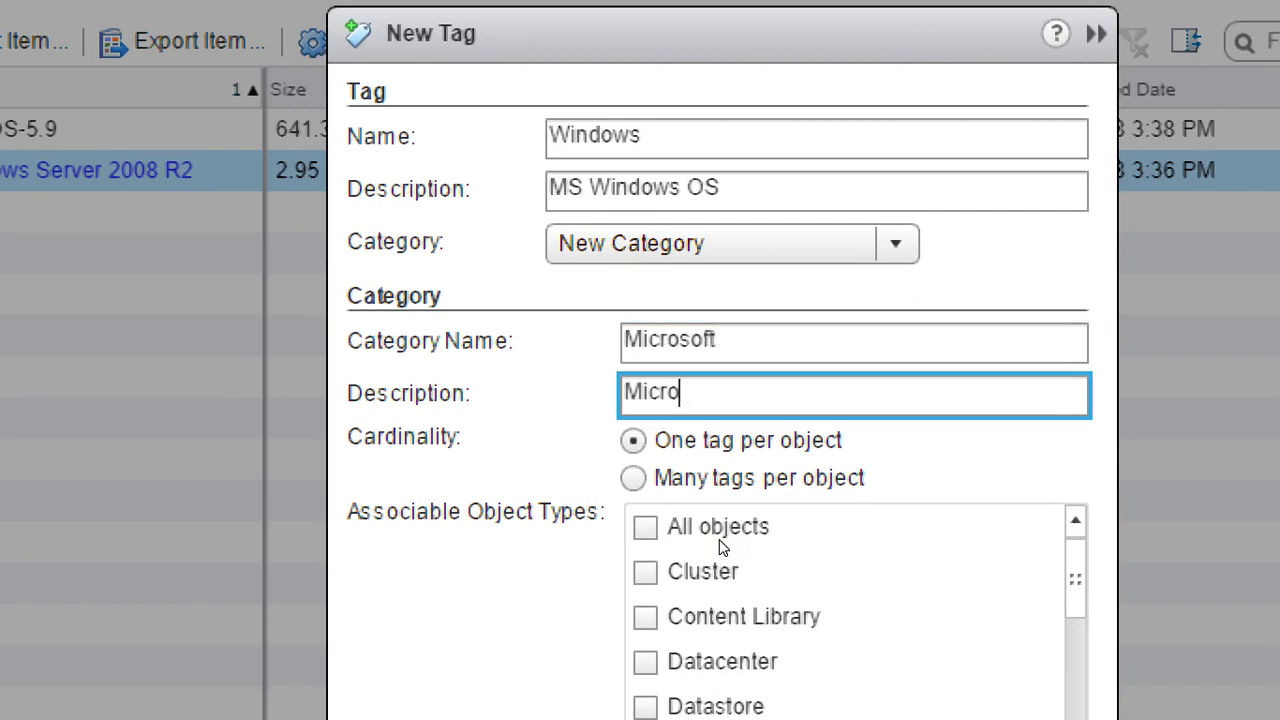
text(t Products)
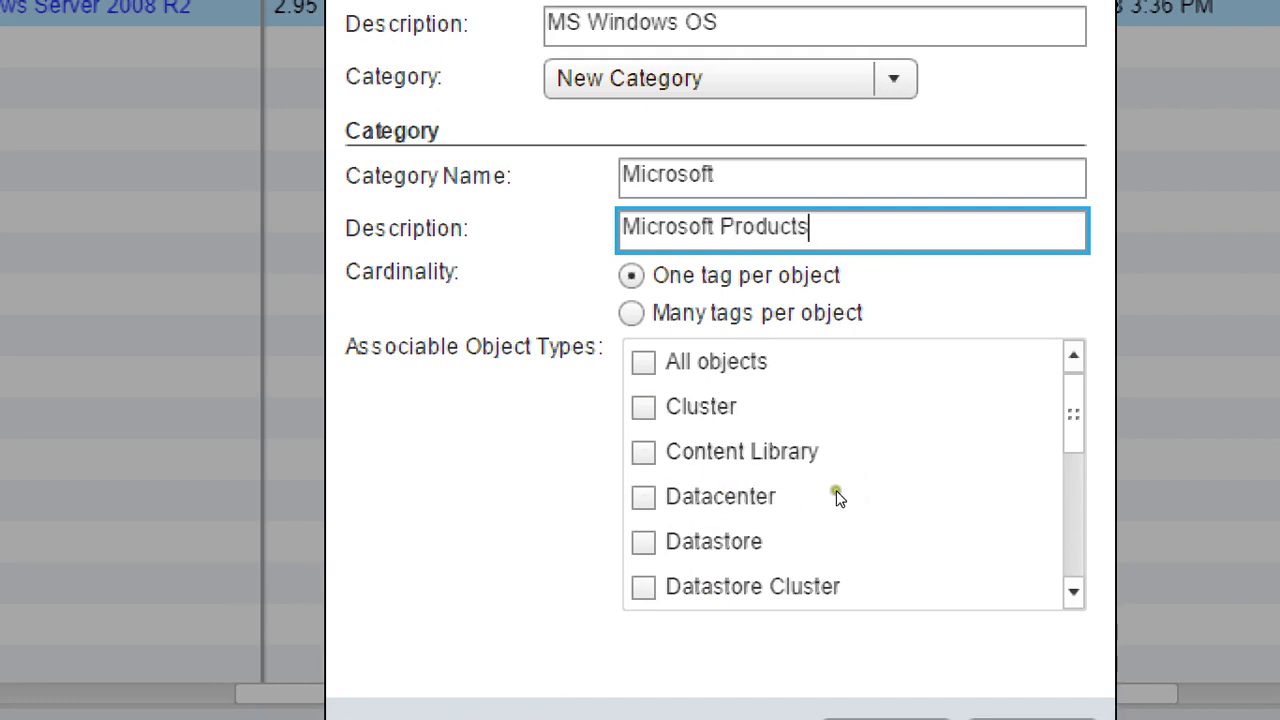
scroll(840, 497, down, 5)
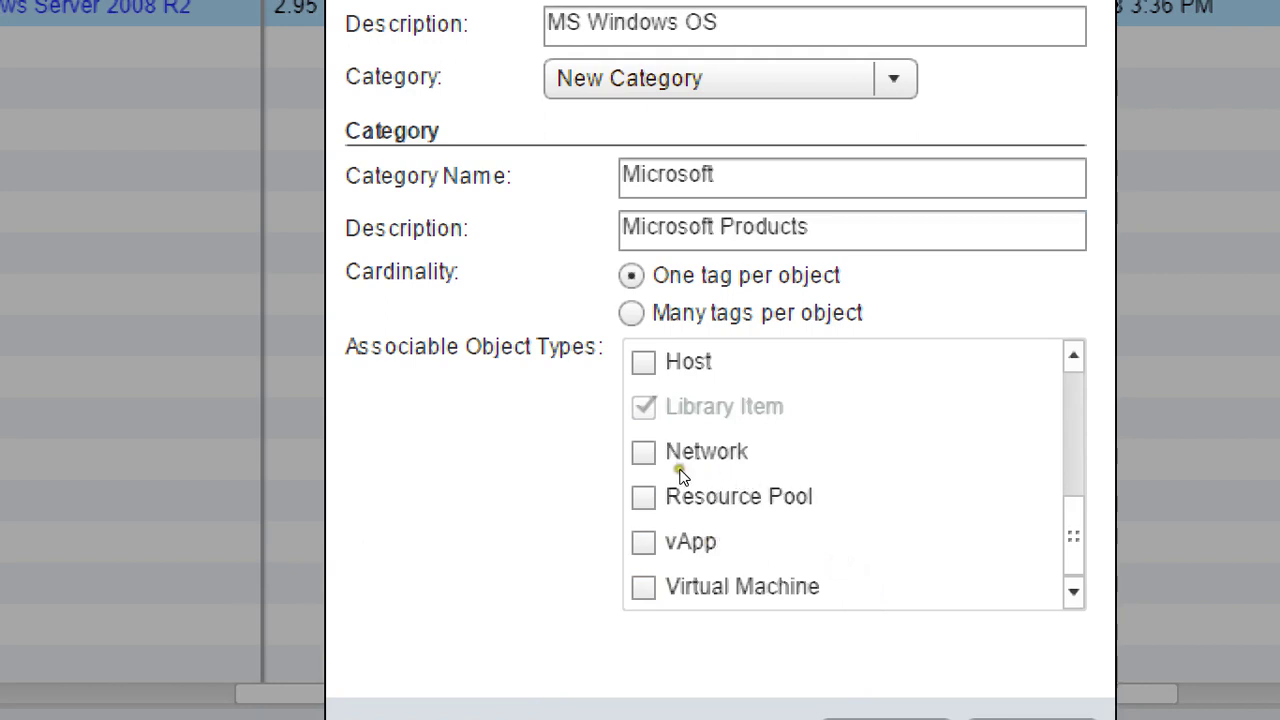
key(Return)
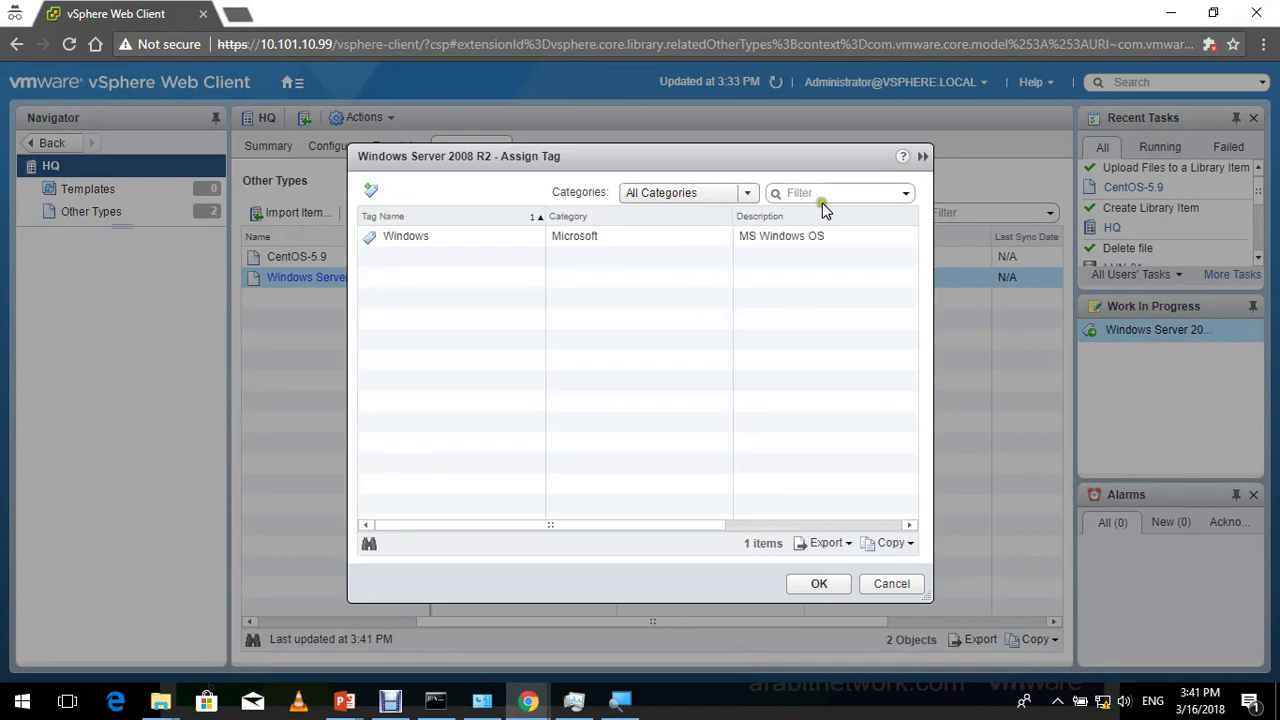
Select the Windows tag, and start another new tag named "Linux" with the description "Linux OS".
click(447, 242)
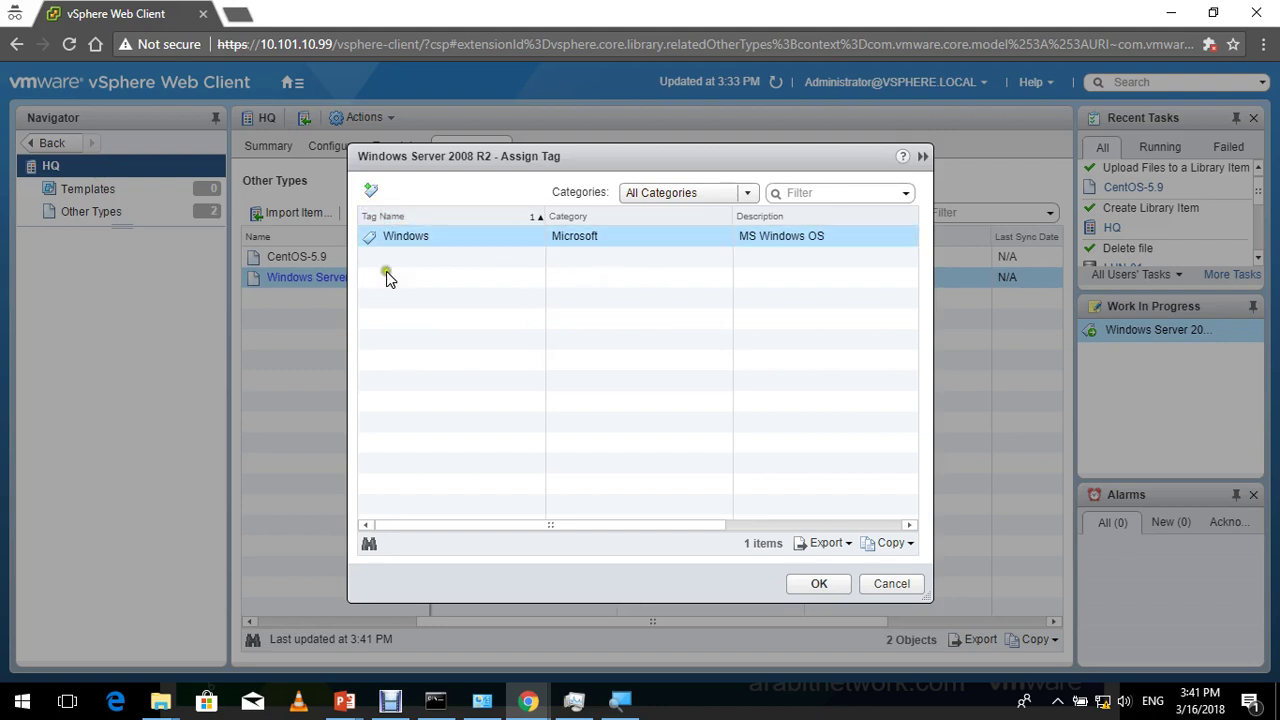
click(366, 190)
click(328, 238)
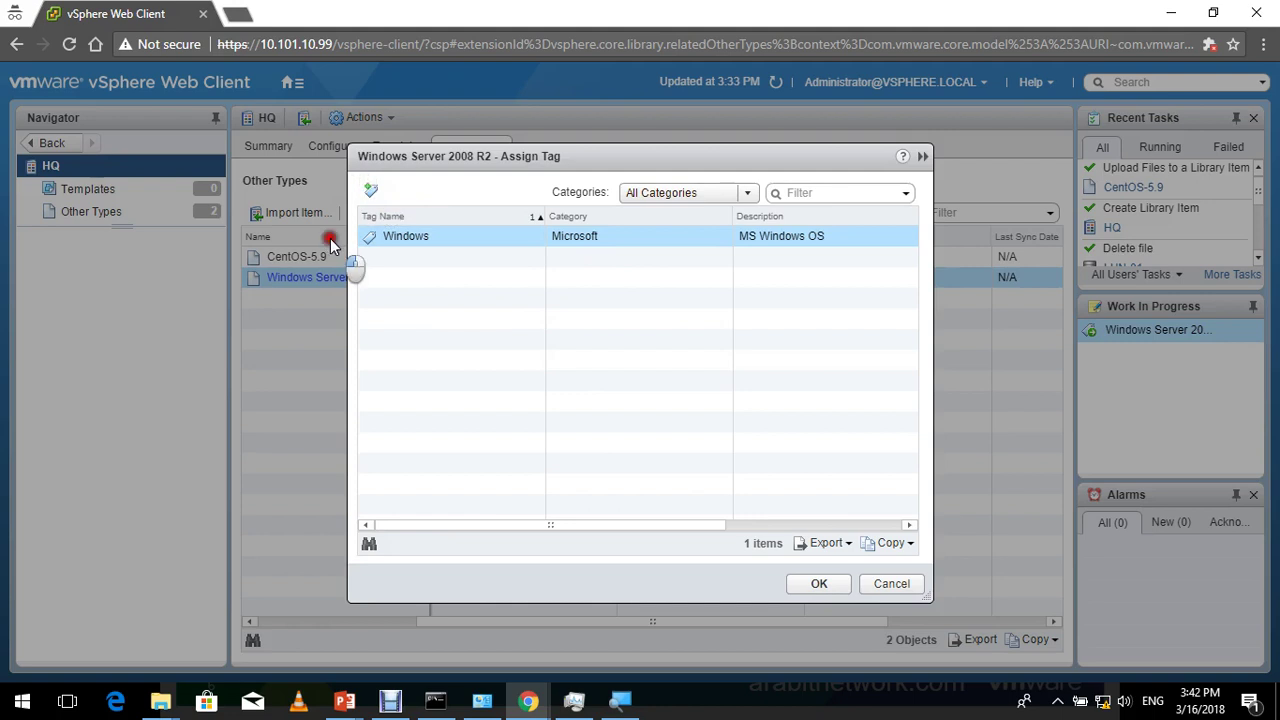
click(370, 190)
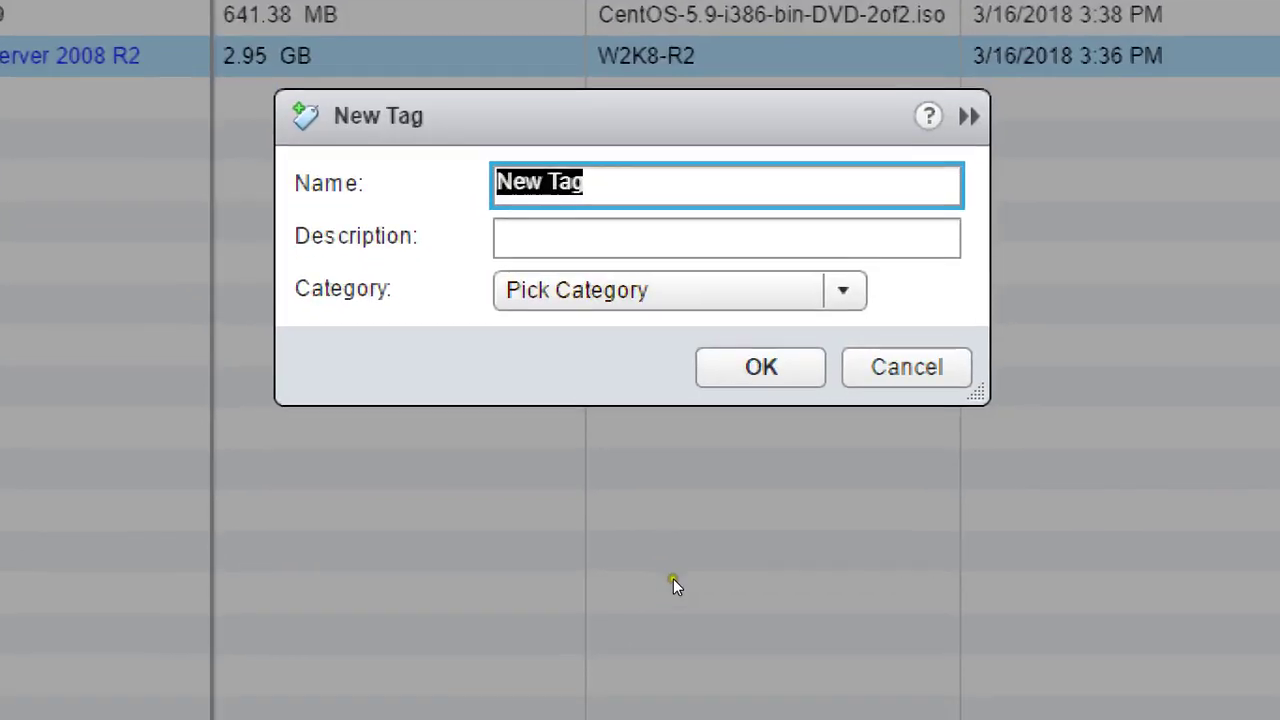
text(Linux)
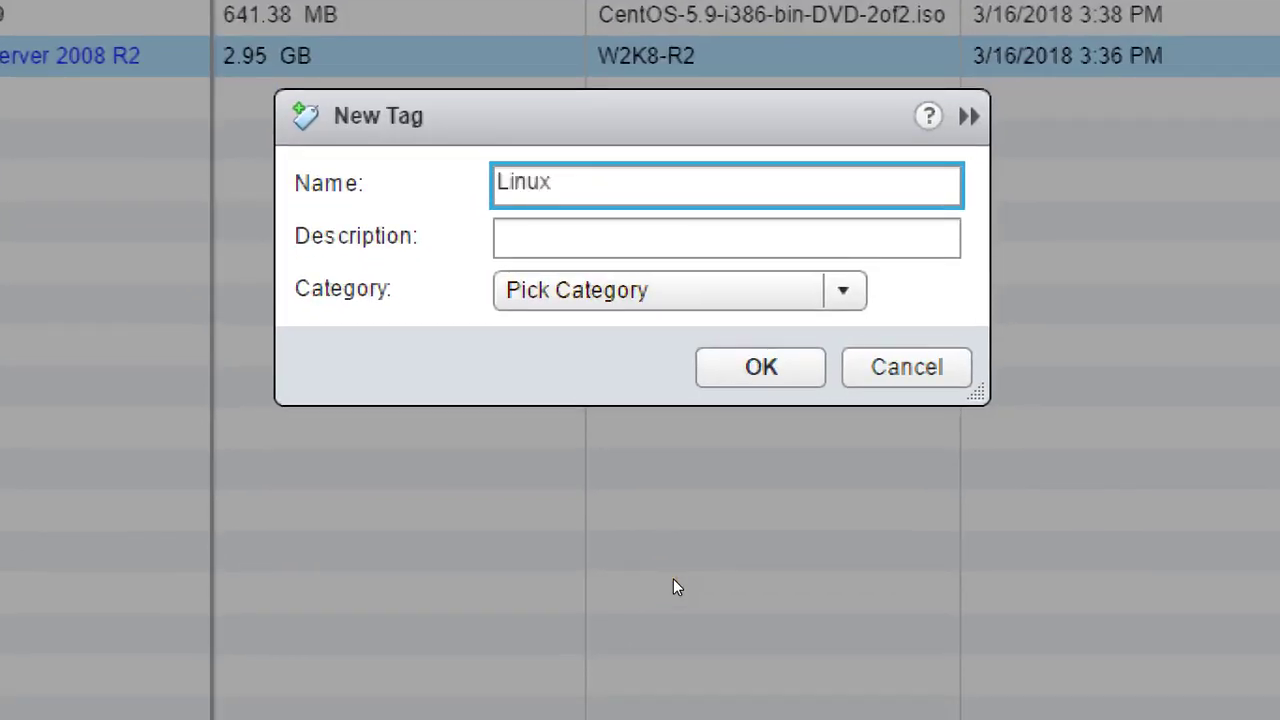
key(Tab)
text(Linux OS)
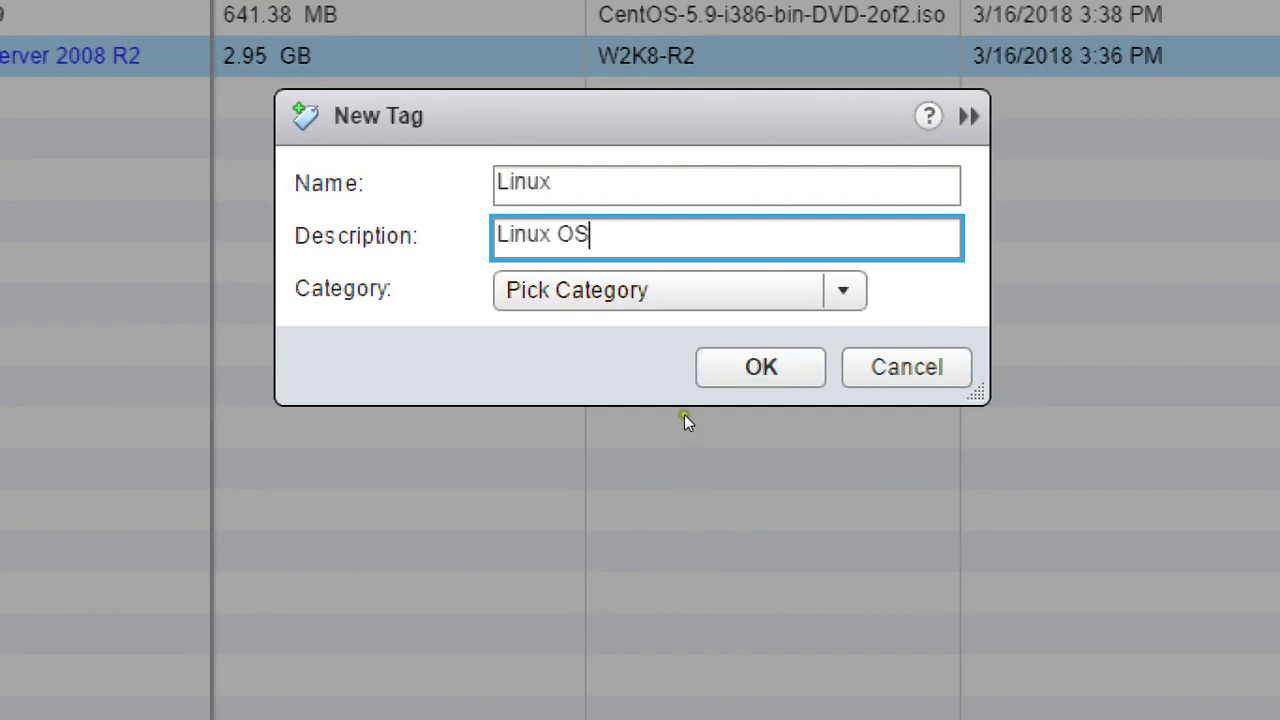
Define a new category for the Linux tag named "Linux OS" with the description "Linux Operating Systems".
click(680, 291)
key(Down)
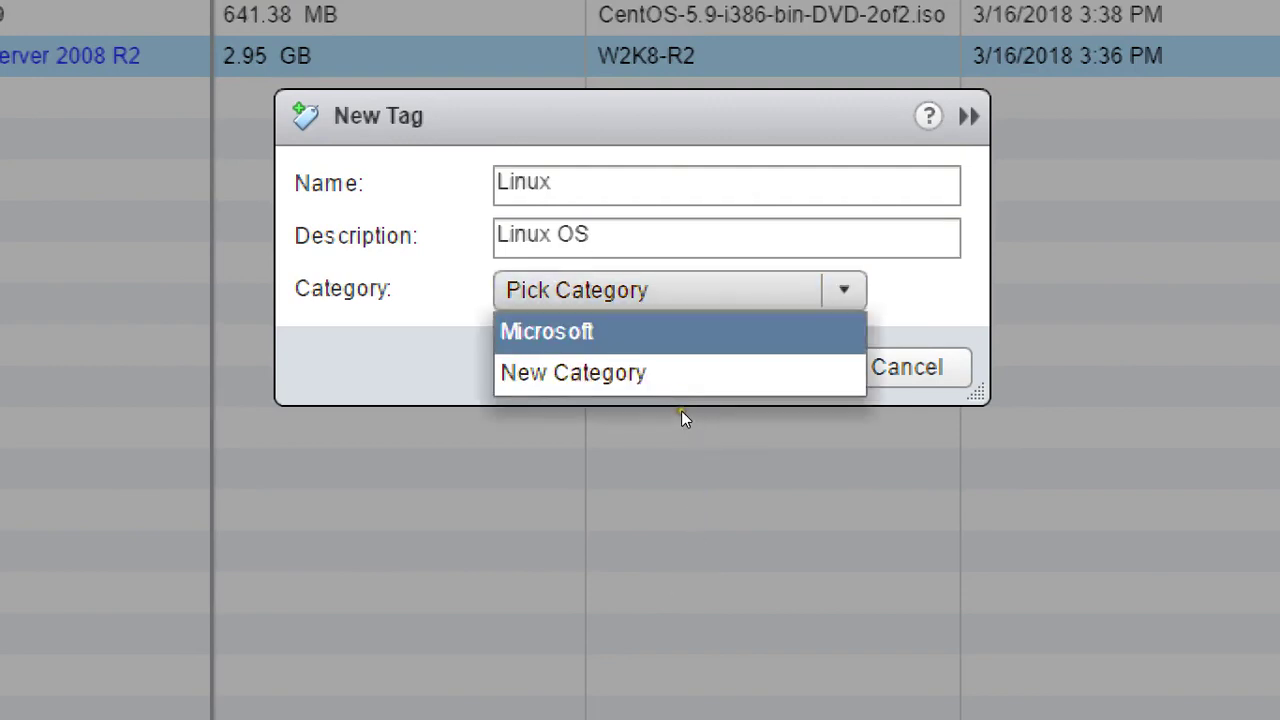
key(Down)
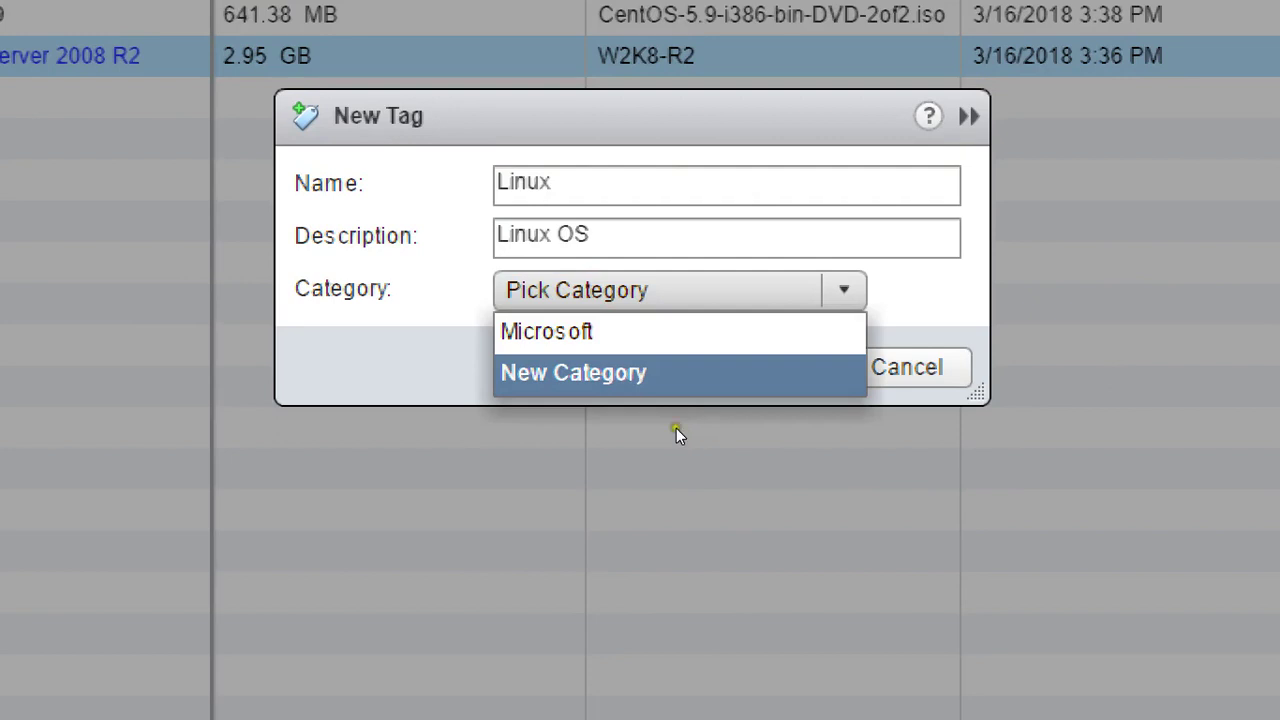
key(Up)
key(Down)
key(Return)
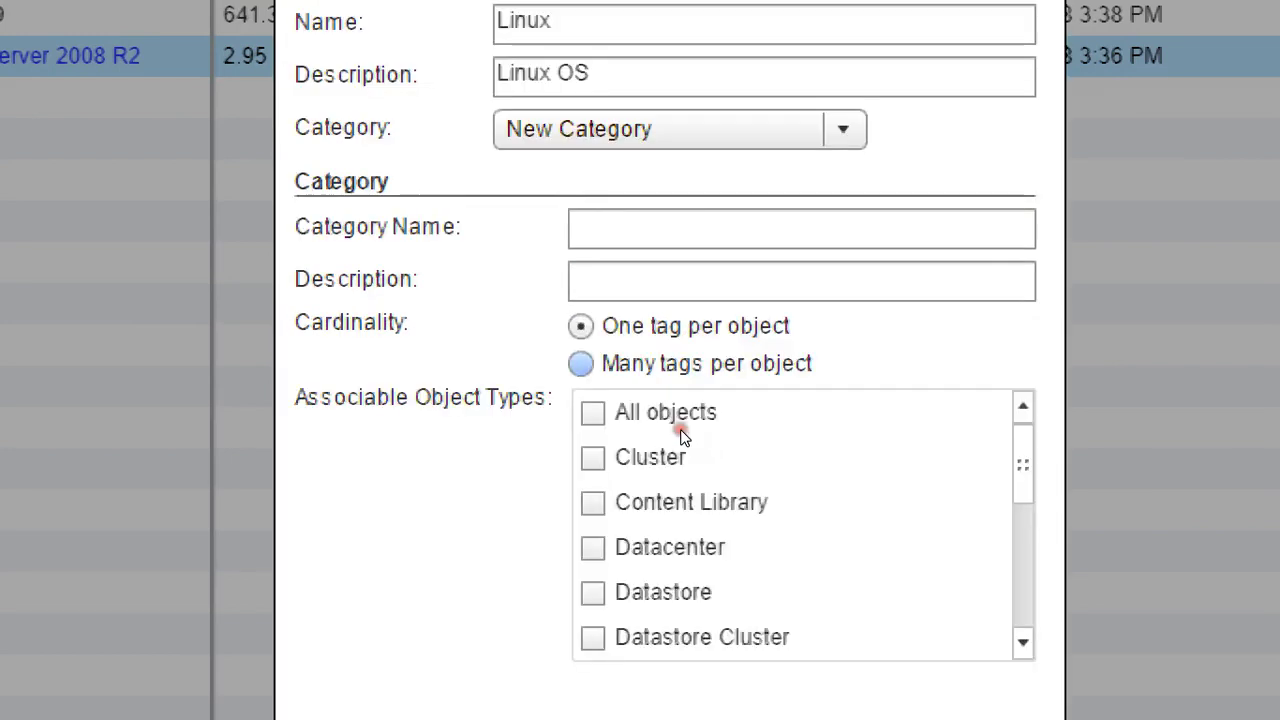
key(Tab)
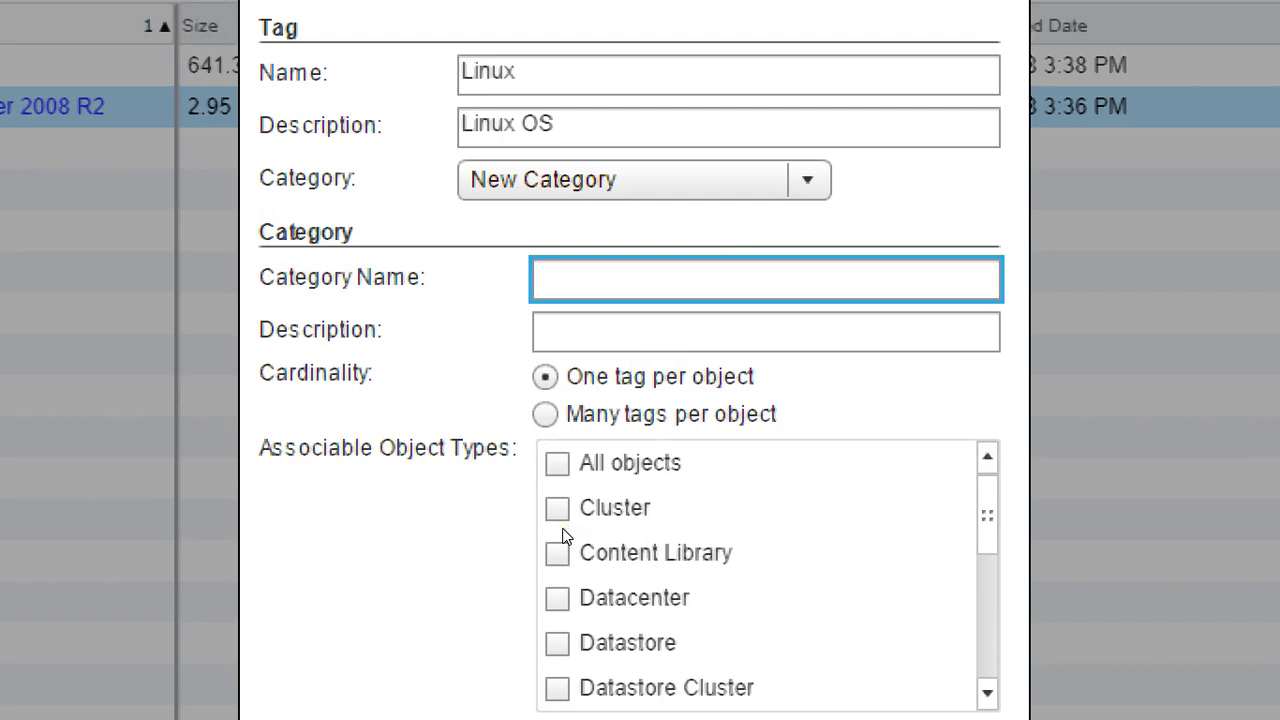
text(Linux OS)
key(Tab)
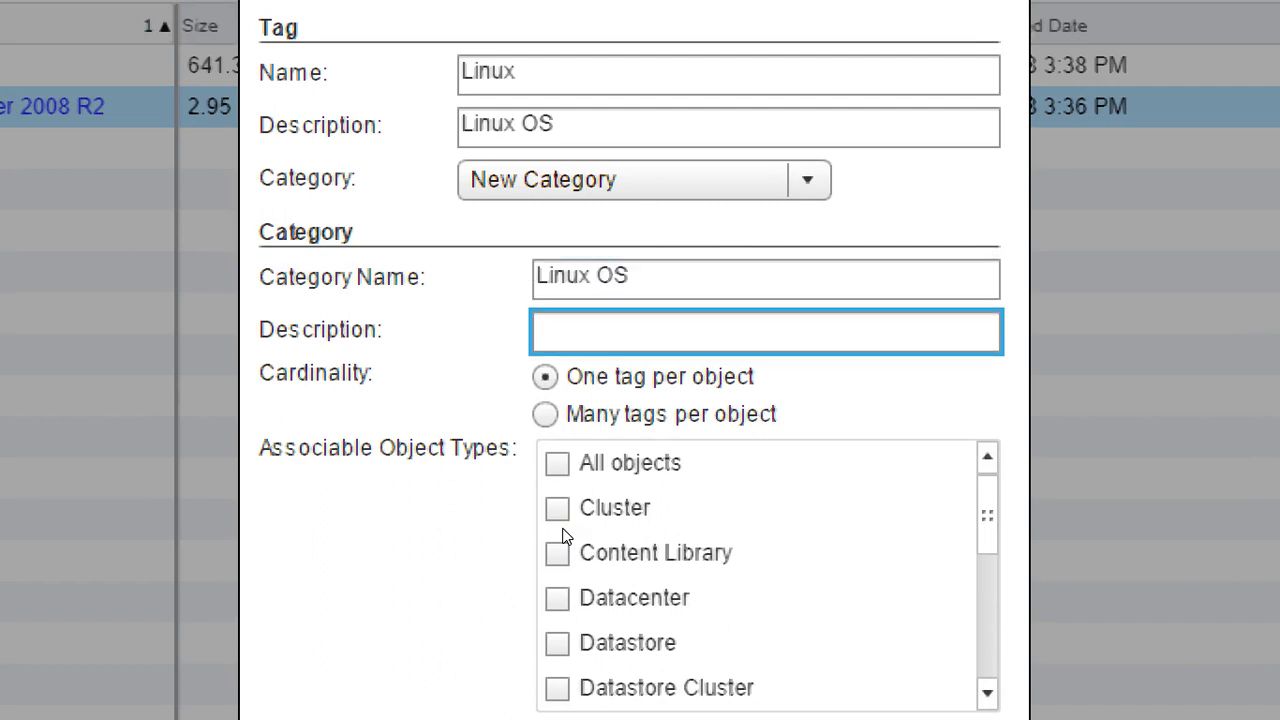
text(Linux Opera)
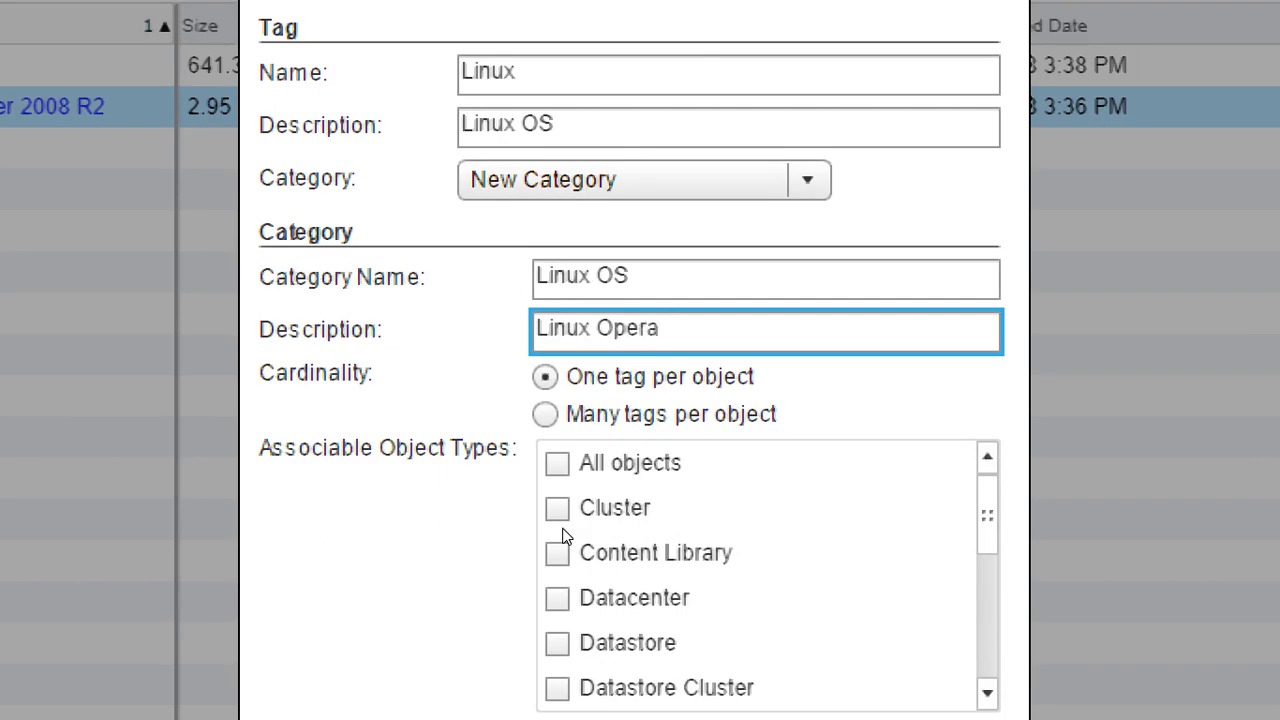
text(ting Systems)
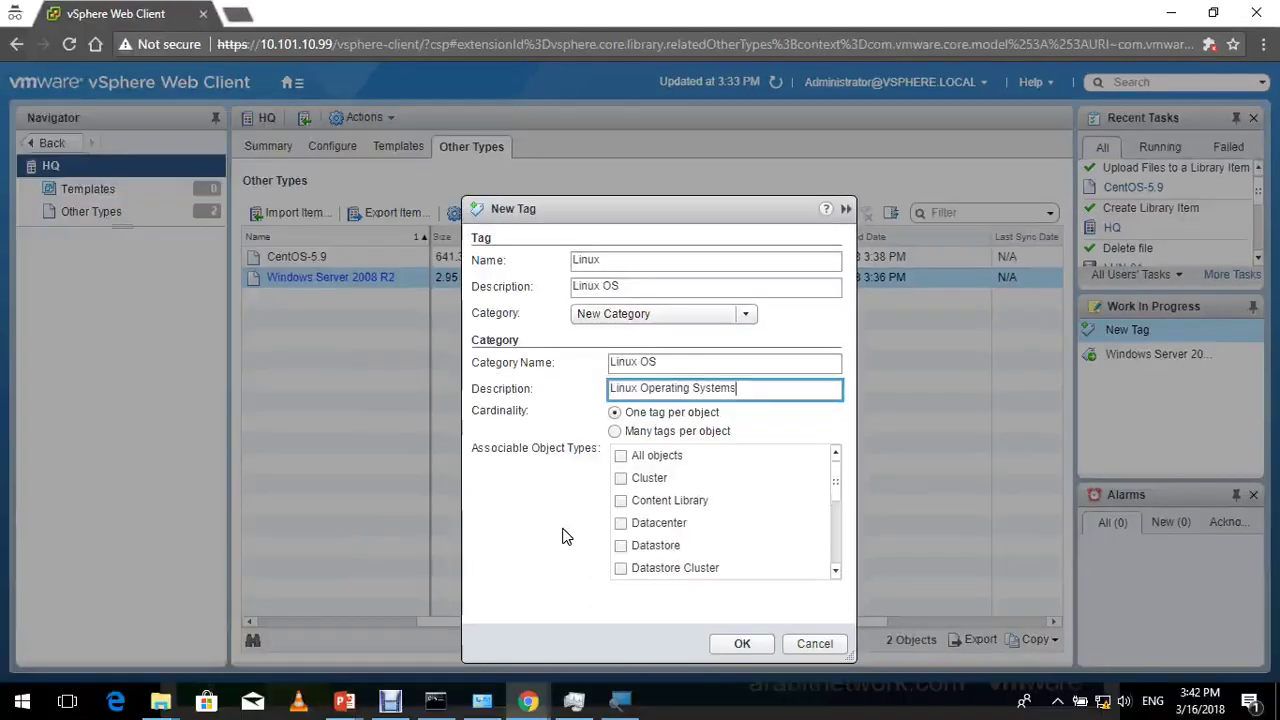
click(763, 547)
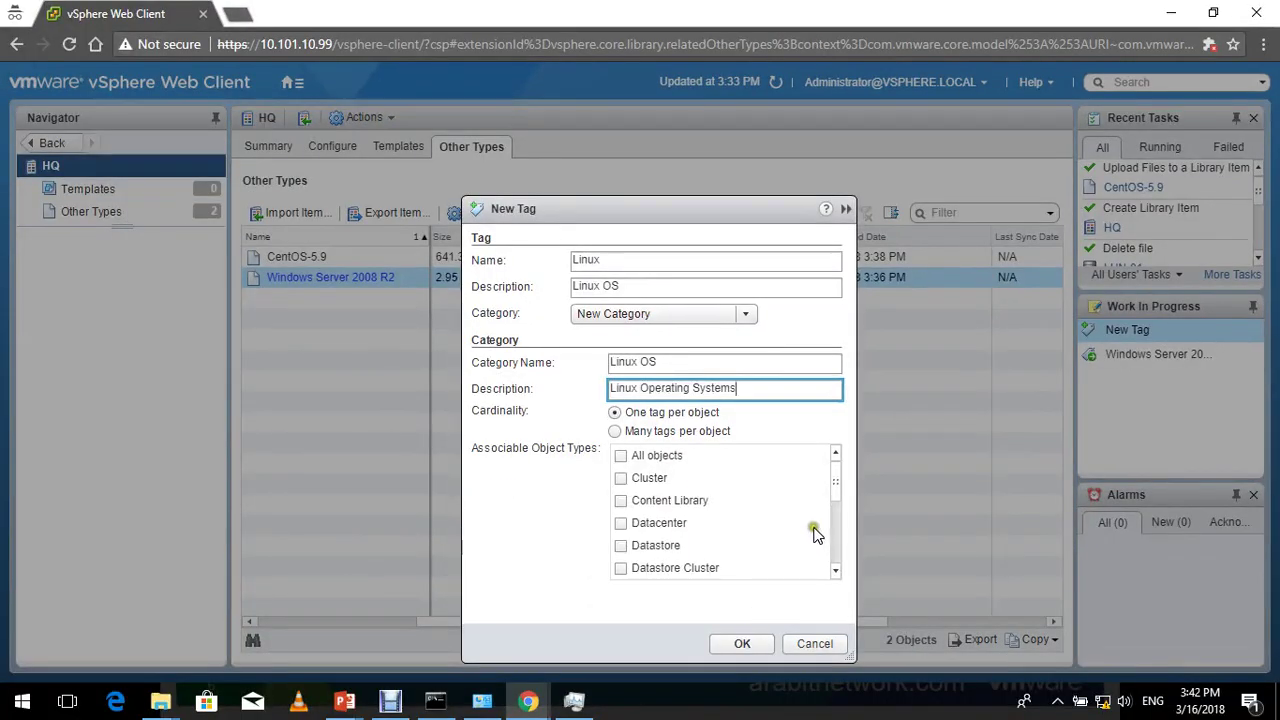
Create the Linux tag, and assign the Windows tag to the Windows Server 2008 R2 library item.
click(737, 643)
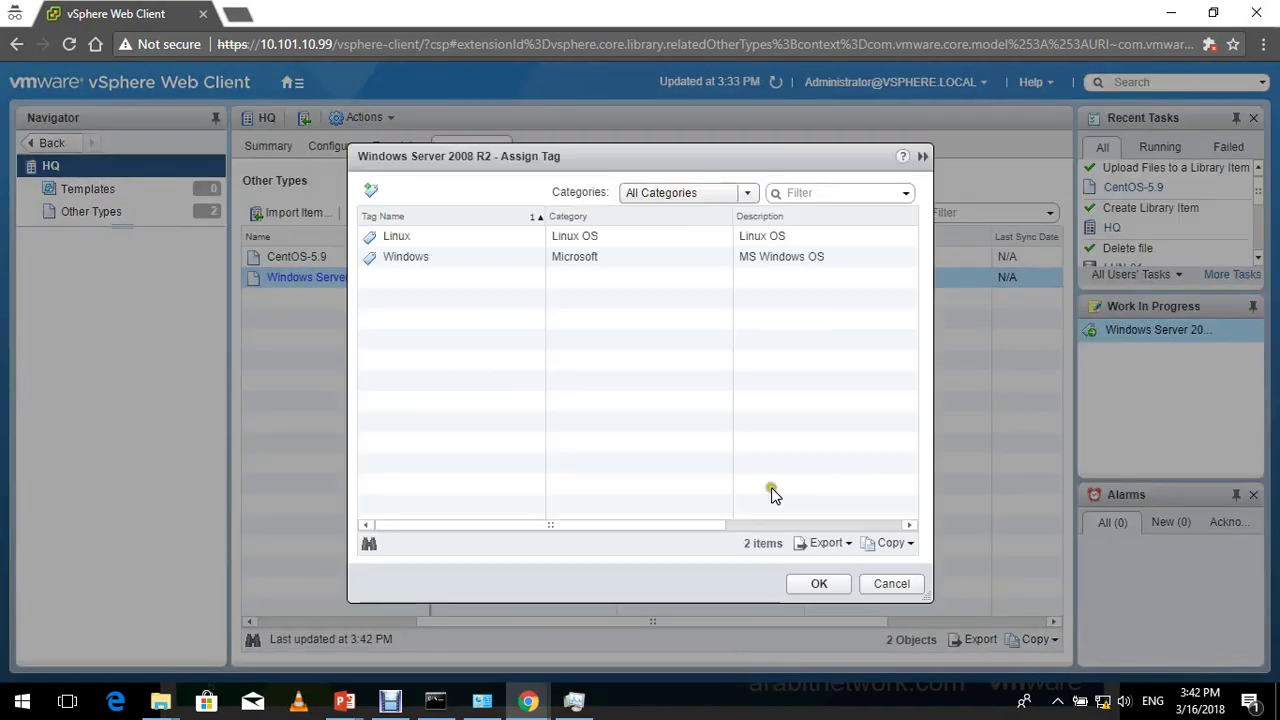
click(508, 262)
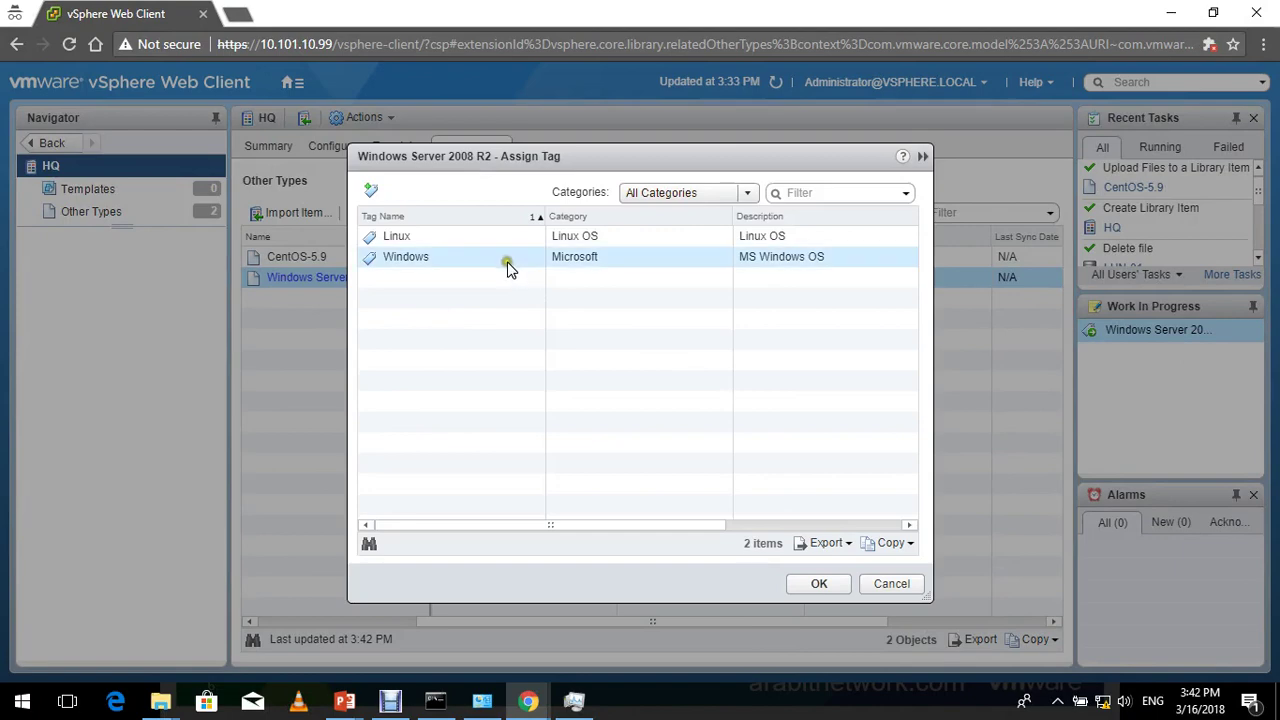
click(810, 583)
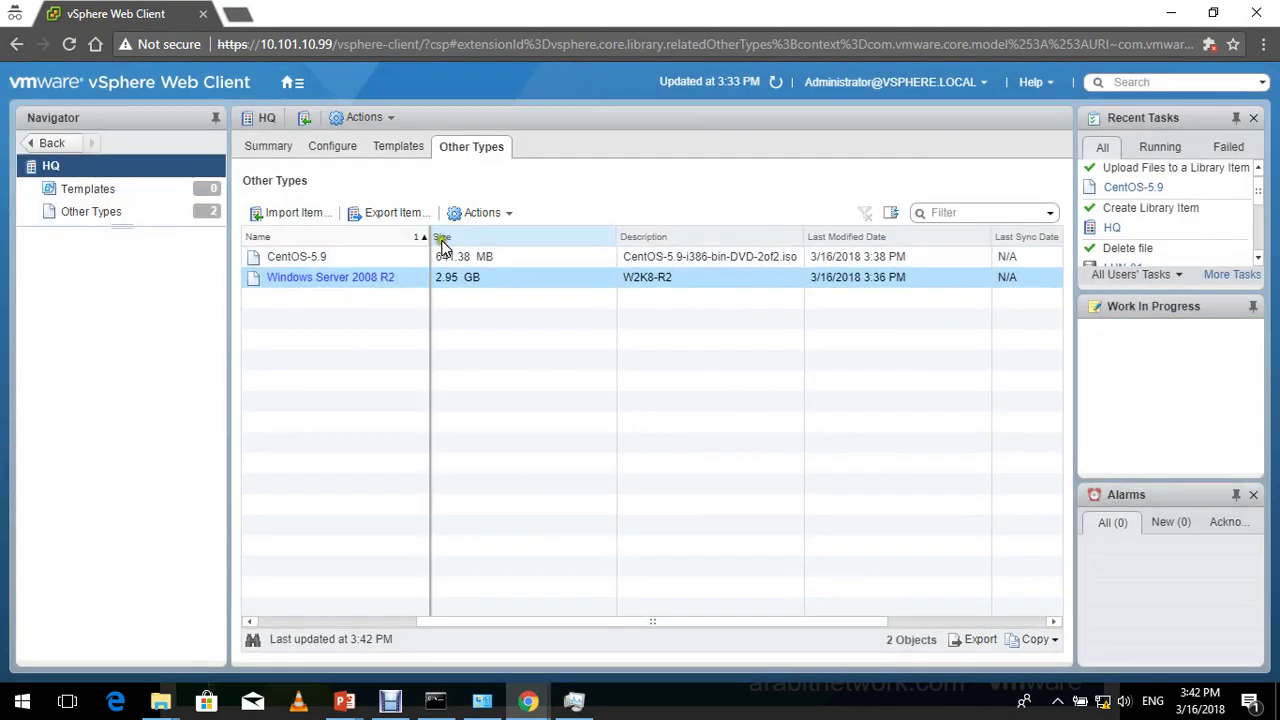
Assign the Linux tag to the CentOS-5.9 library item.
right_click(397, 256)
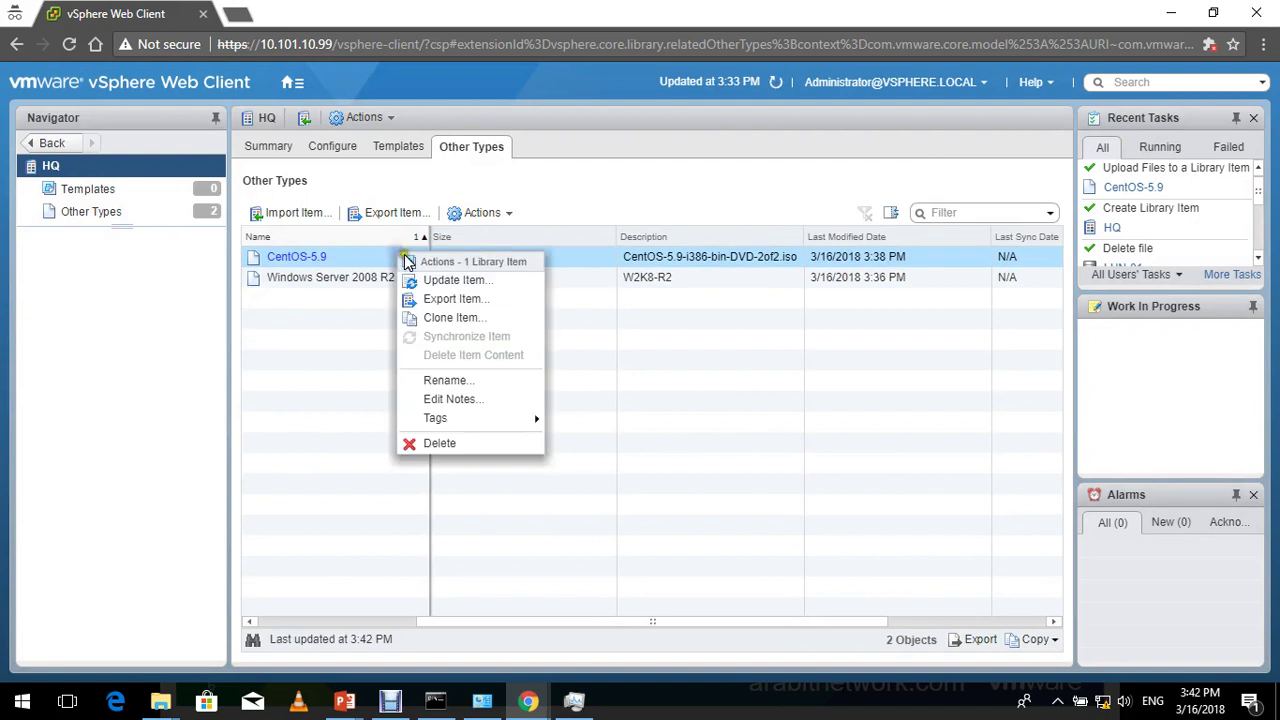
mouse_move(509, 419)
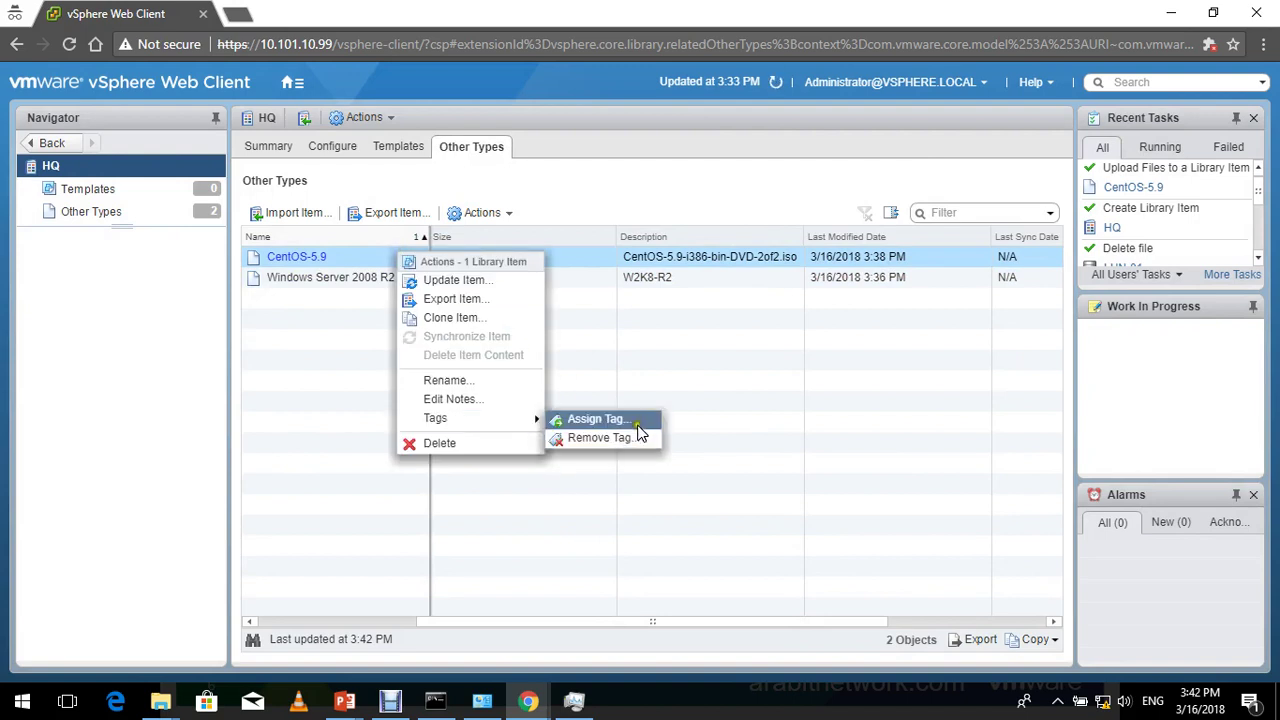
click(638, 424)
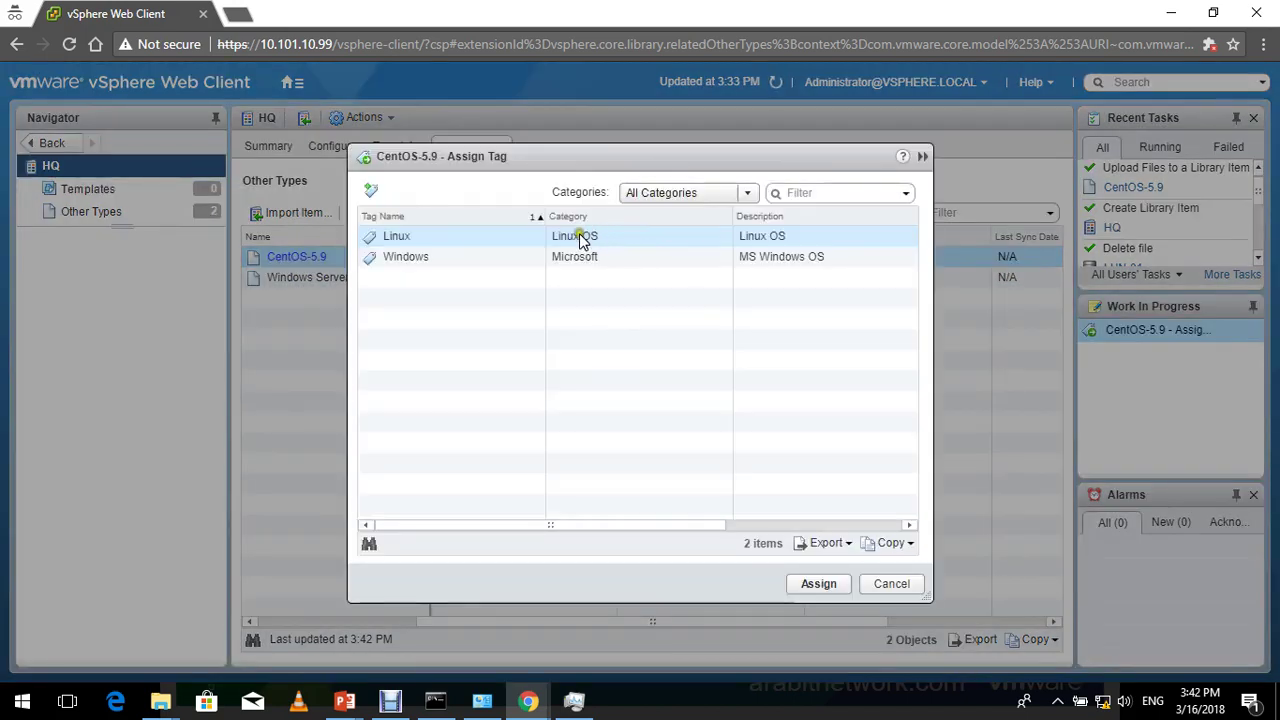
click(492, 241)
click(795, 580)
click(812, 586)
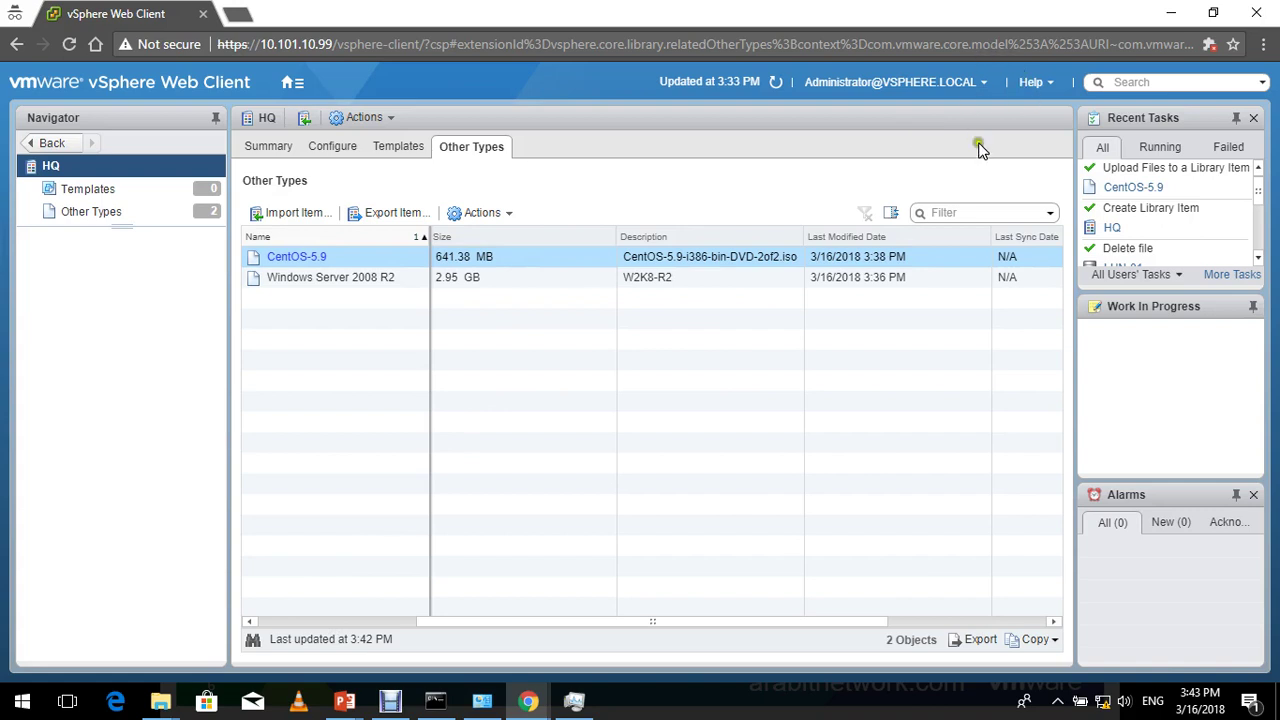
Filter the HQ library's other-type items by "windows".
click(985, 210)
text(Windows)
key(Return)
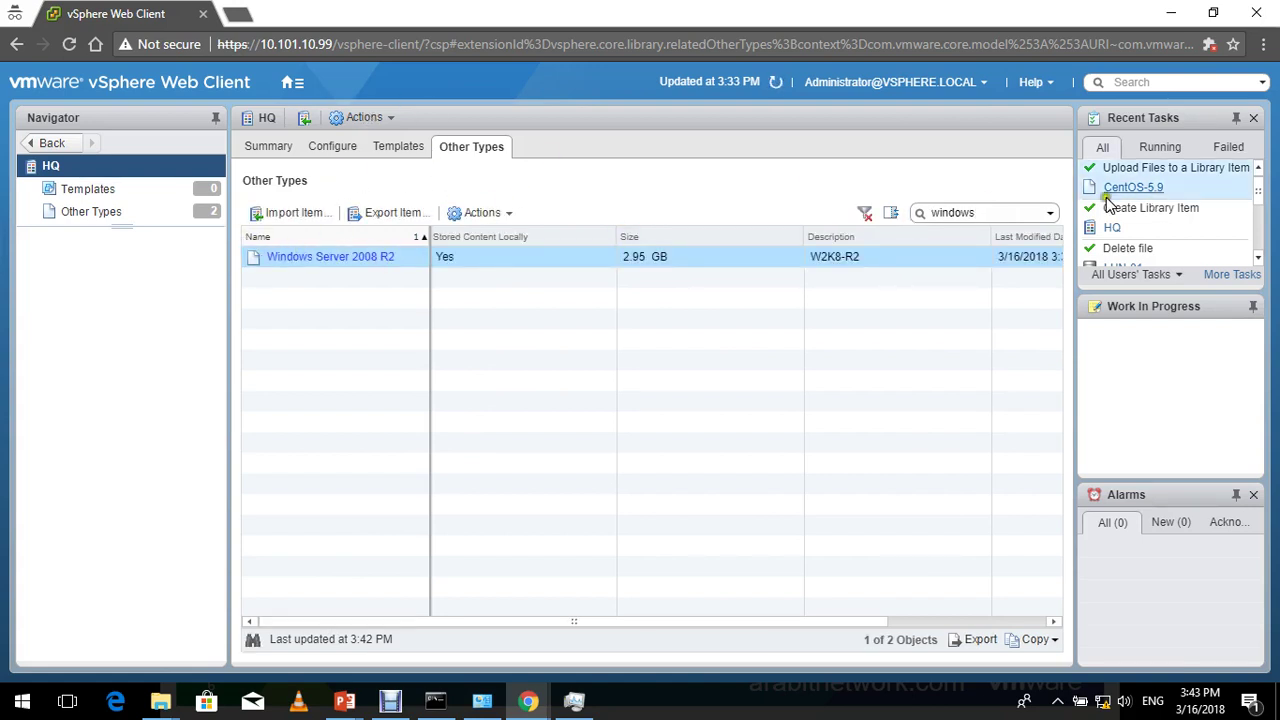
Replace the item filter with "linux", and clear the filter after checking the list.
double_click(1008, 213)
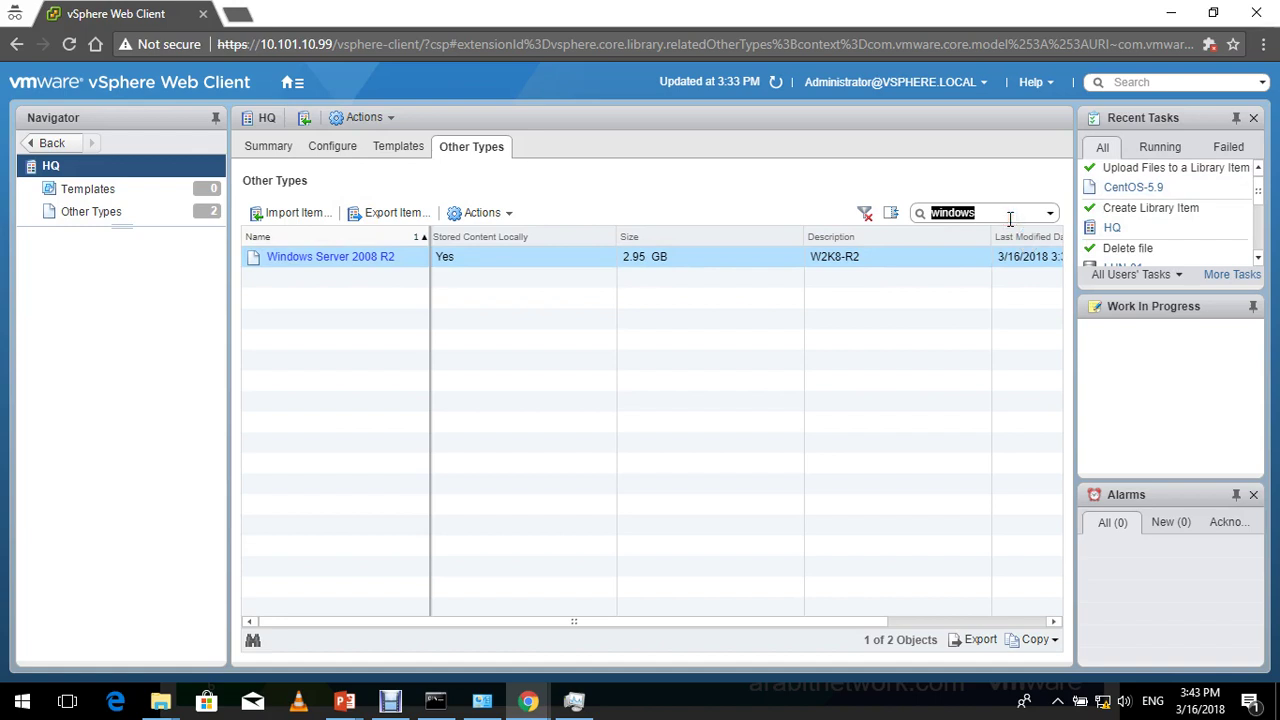
text(Linux)
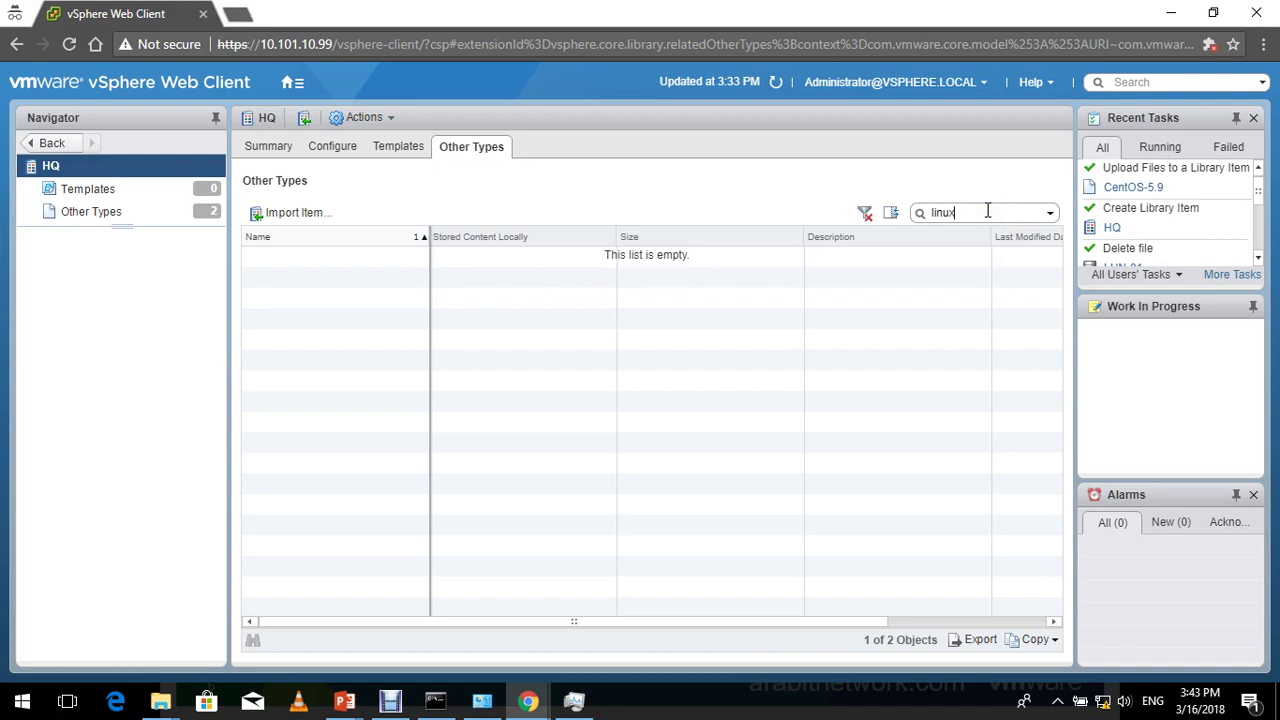
text(x)
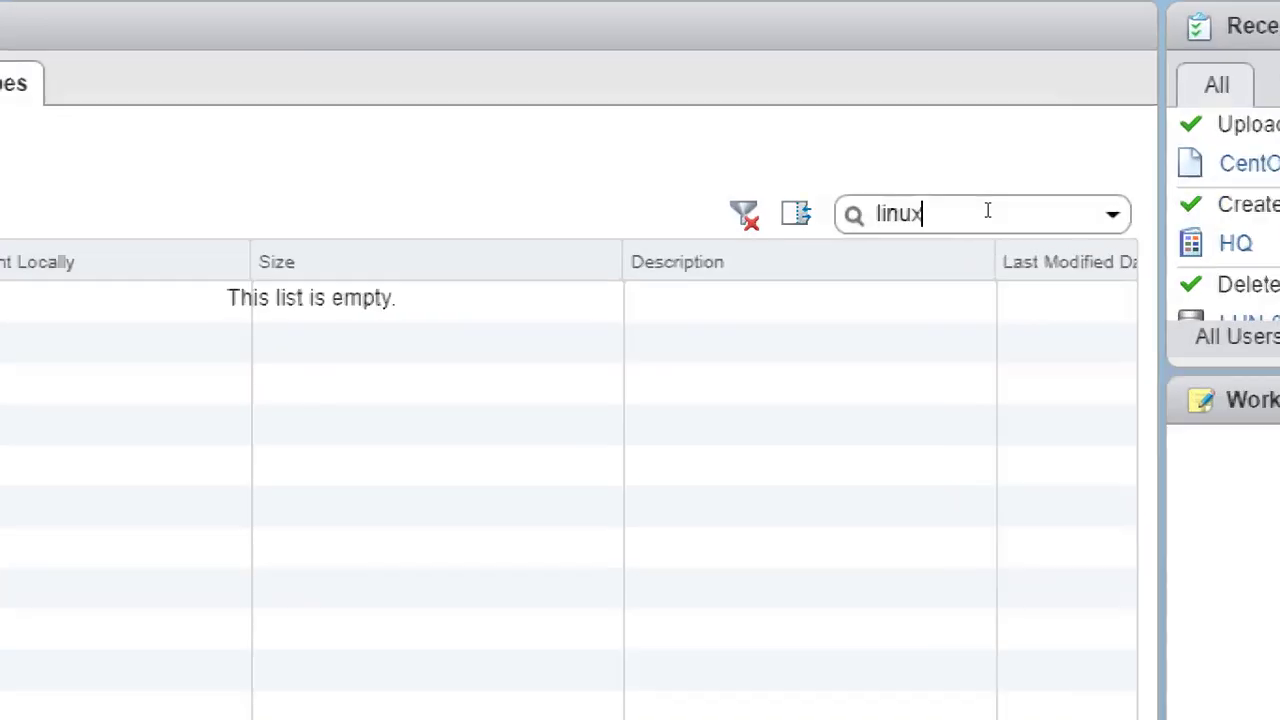
double_click(987, 210)
key(BackSpace)
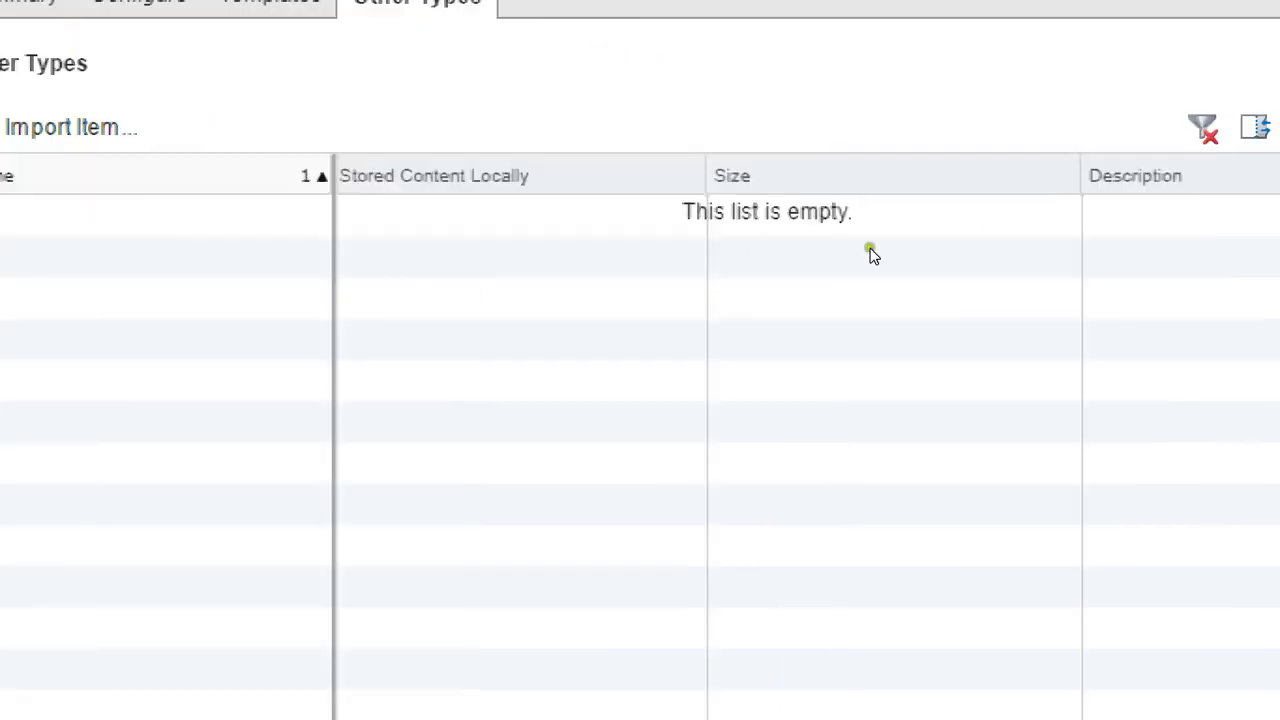
key(BackSpace)
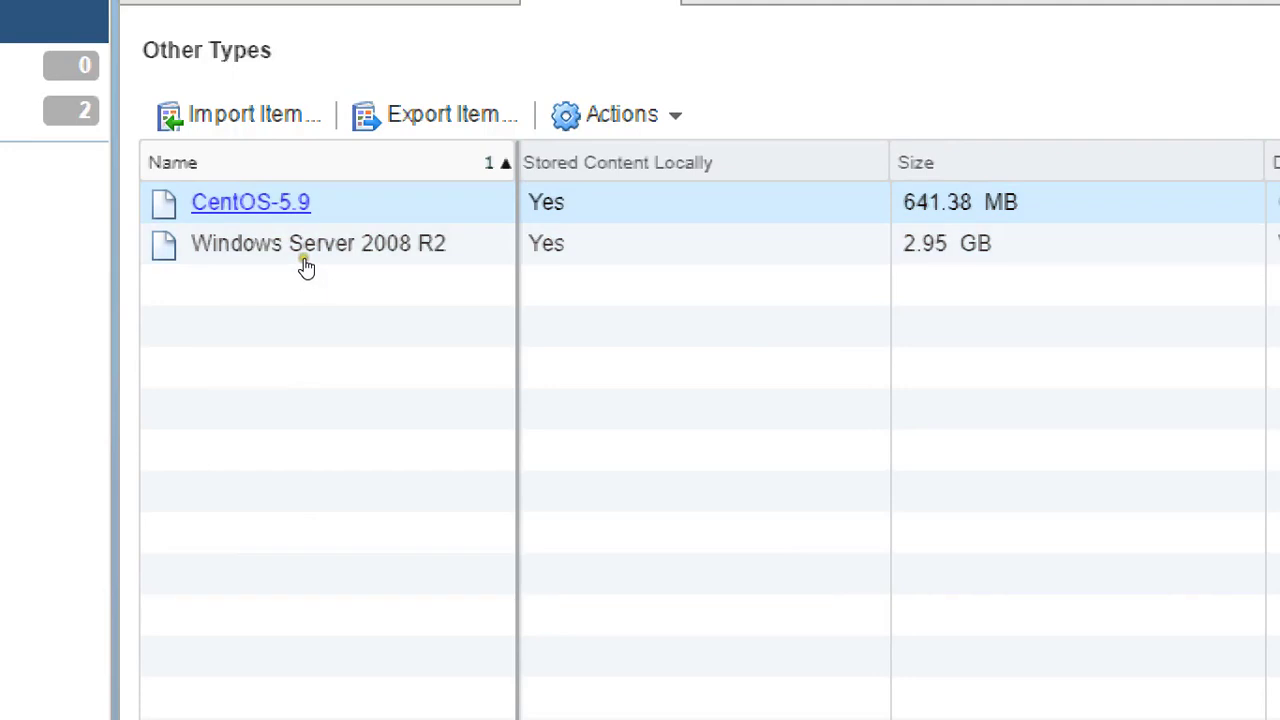
Check the tag options of the CentOS-5.9 library item.
right_click(52, 307)
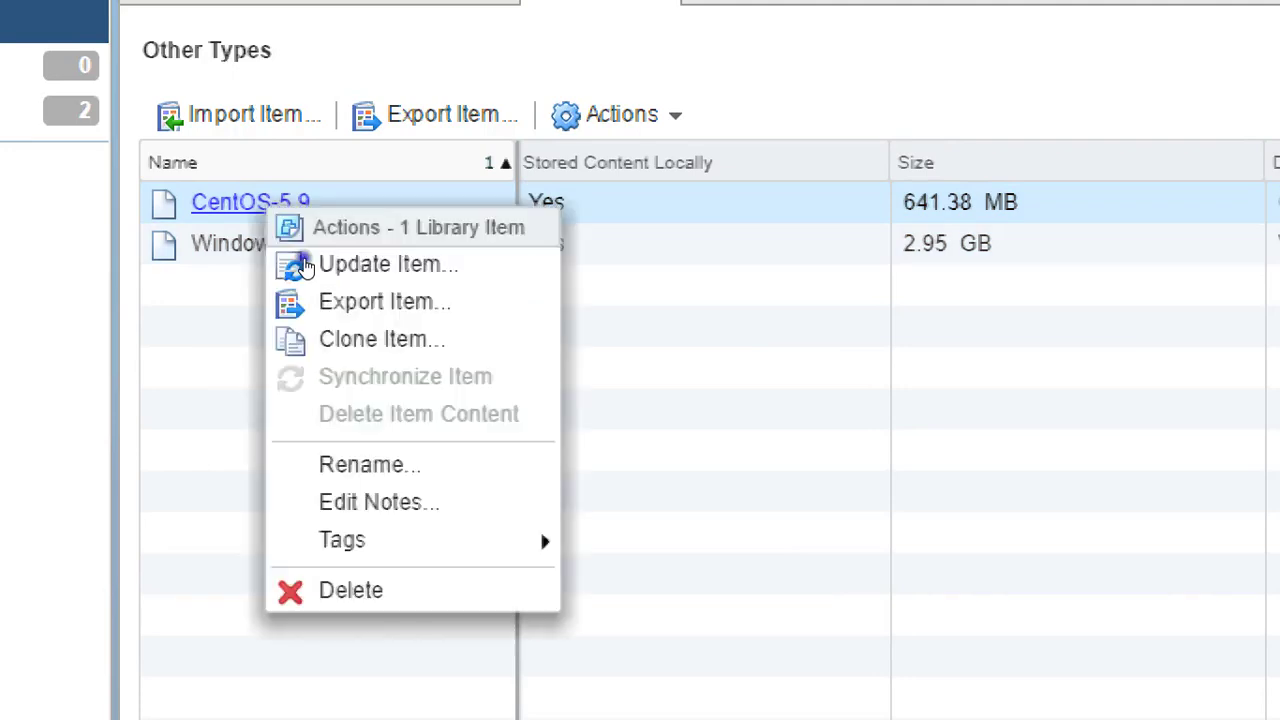
mouse_move(342, 540)
key(Down)
key(Return)
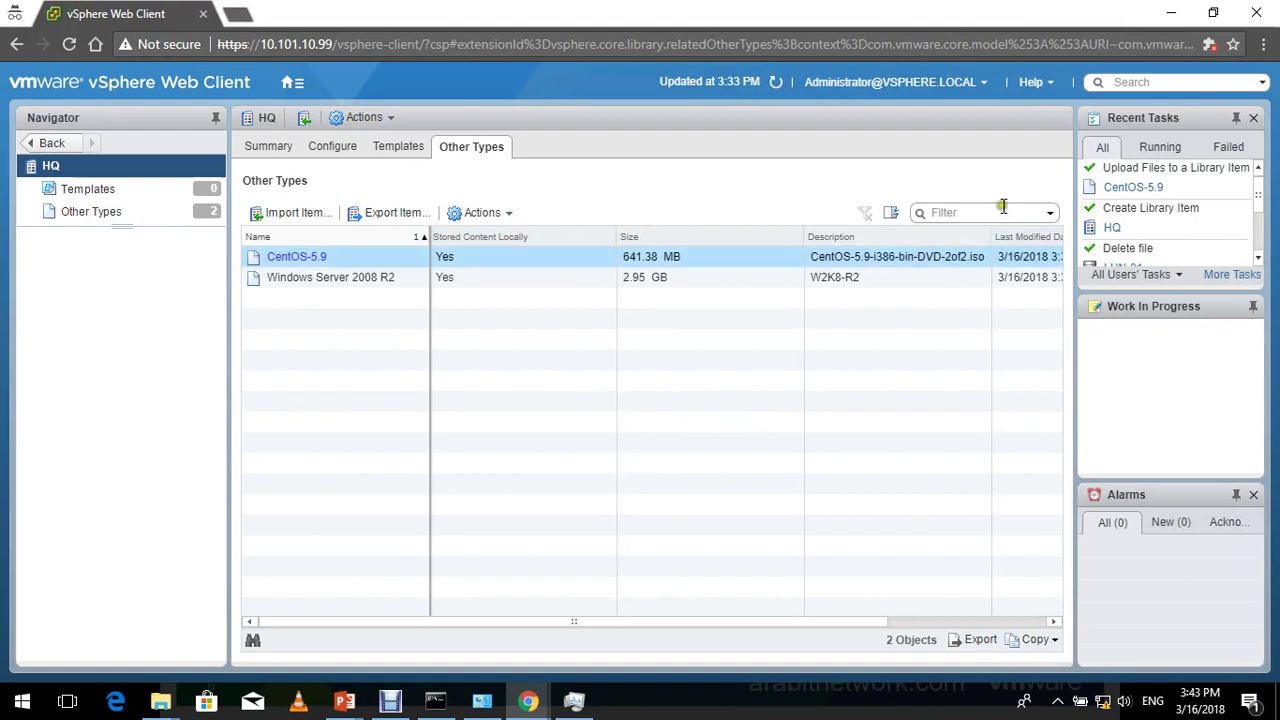
Filter the HQ library's other-type items by "linux" again, re-entering the filter term.
click(967, 212)
key(Return)
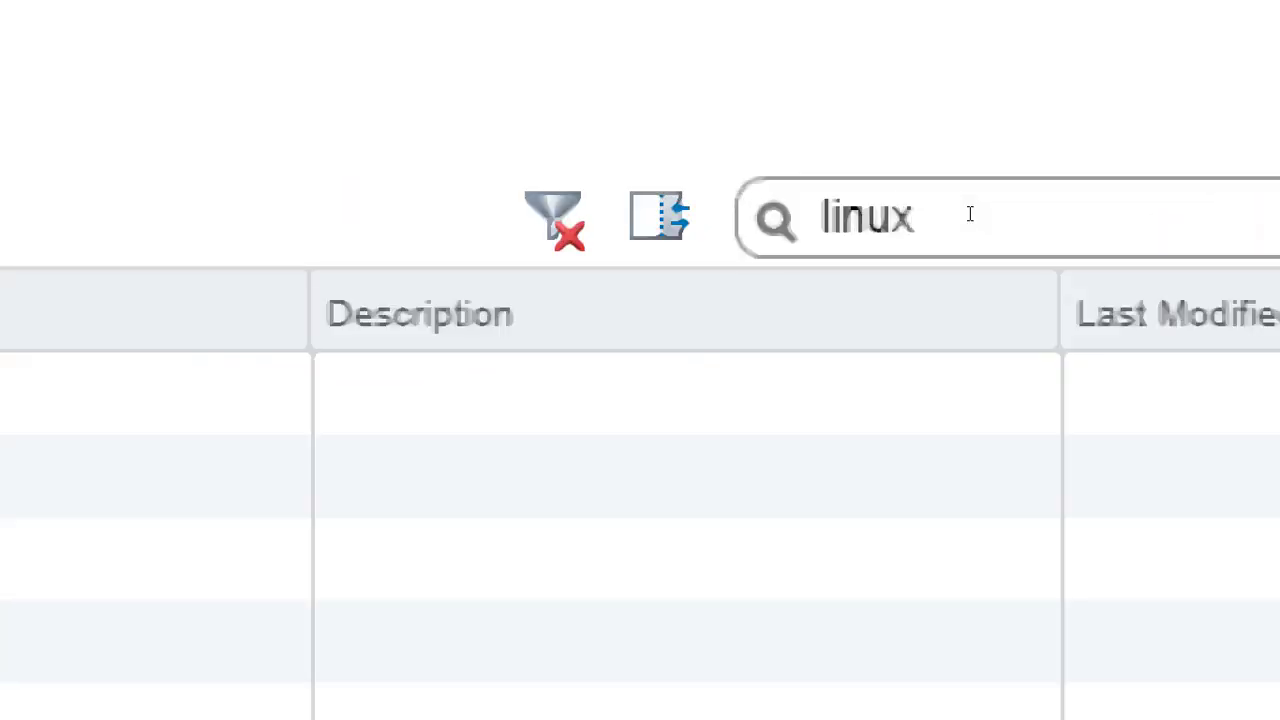
key(BackSpace)
key(BackSpace)
key(BackSpace)
key(BackSpace)
key(BackSpace)
text(Linux)
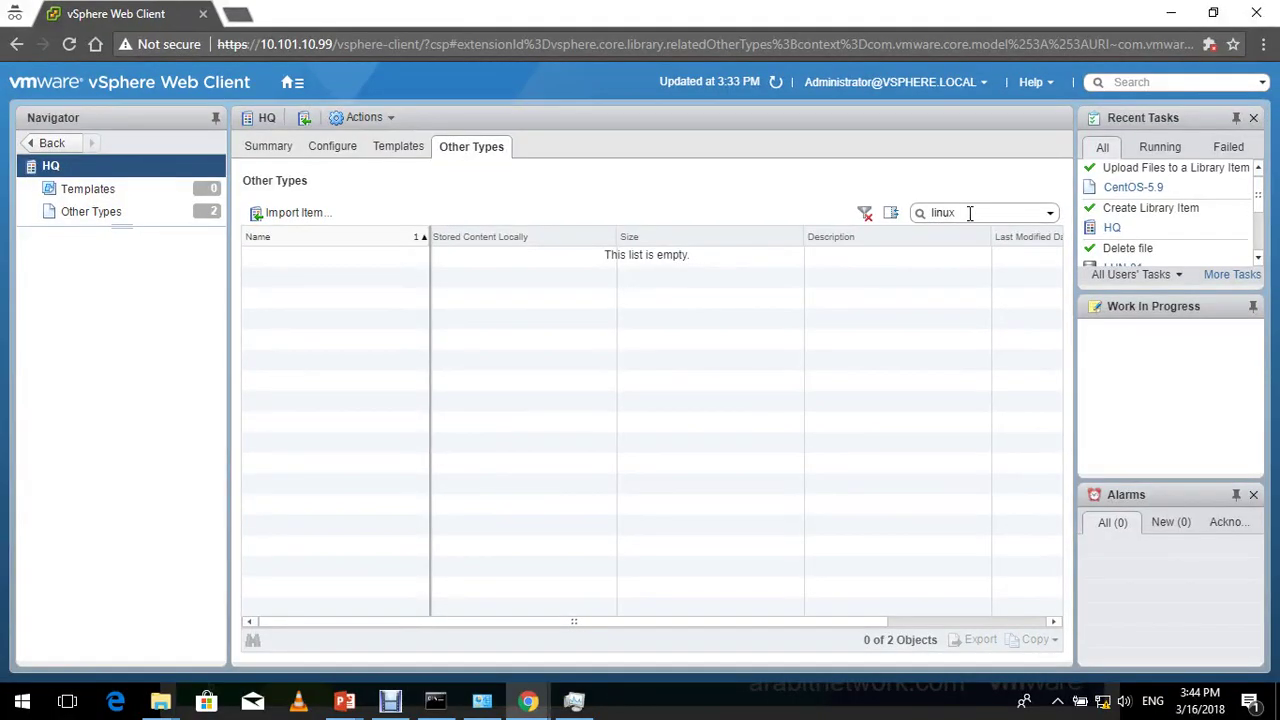
Filter the HQ library's other-type items by "centos".
click(851, 314)
click(987, 209)
text(centos)
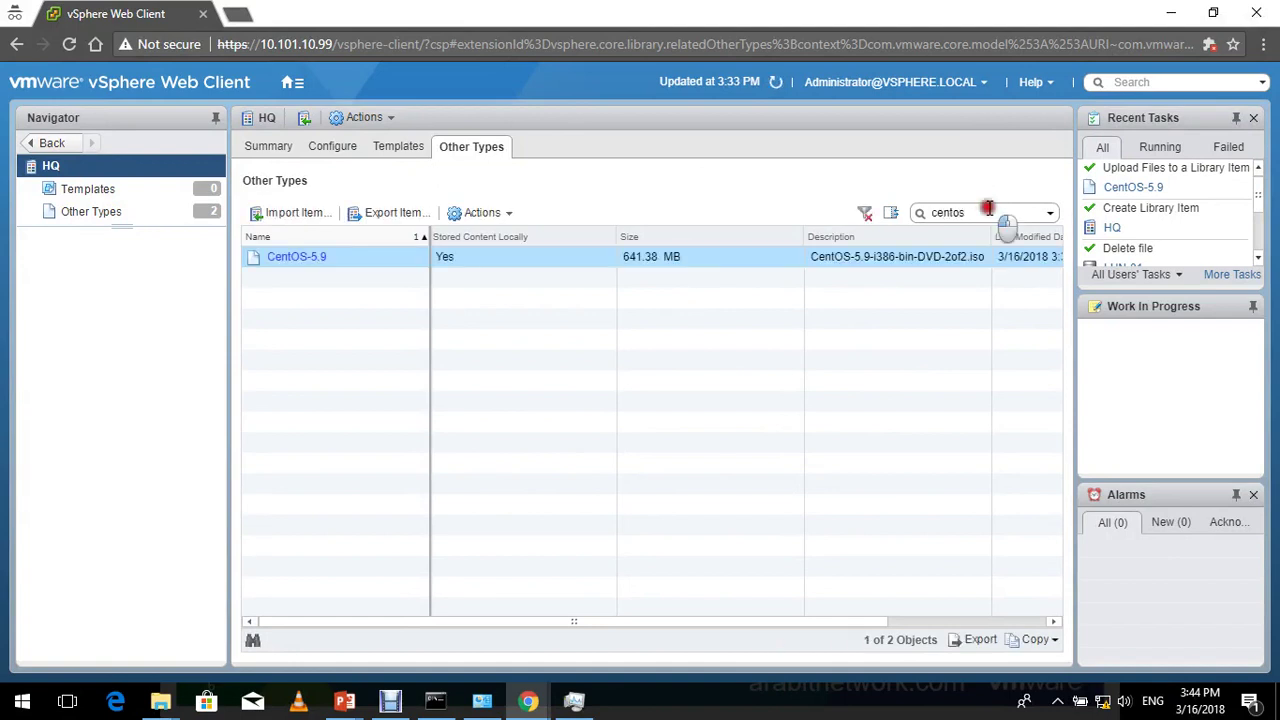
double_click(988, 209)
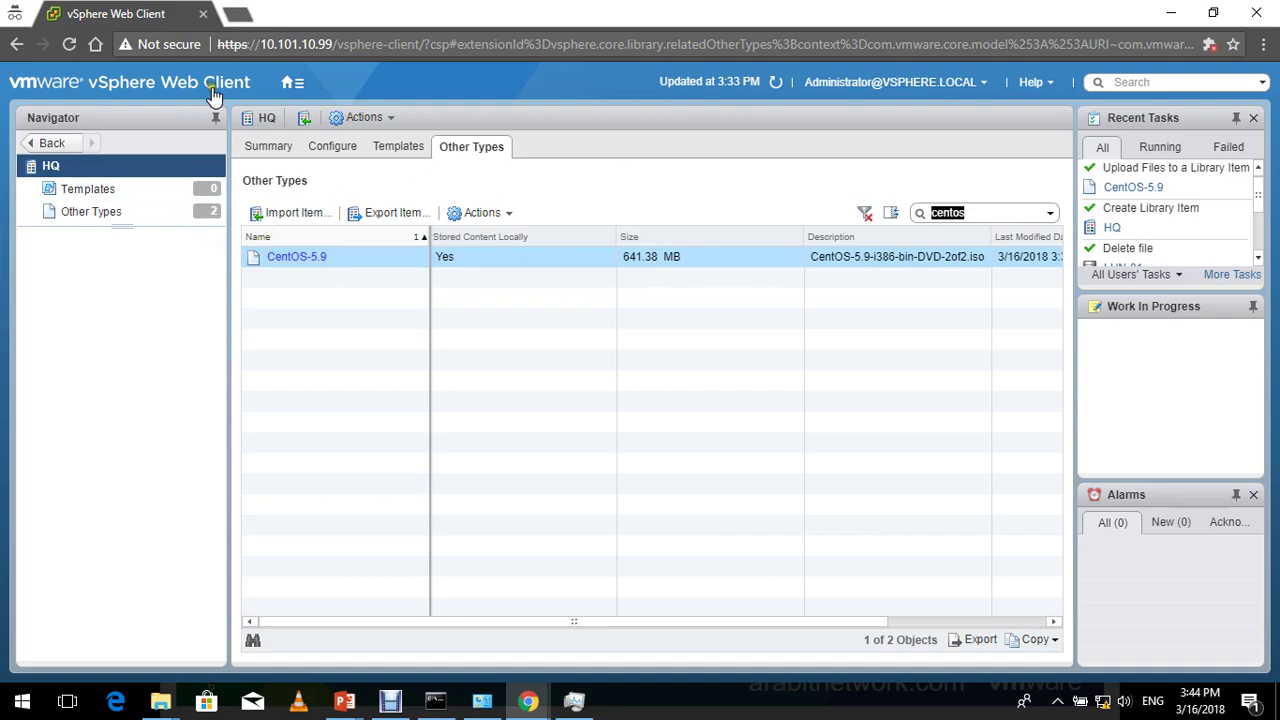
Open the Tags & Custom Attributes page to list the existing tags.
click(292, 82)
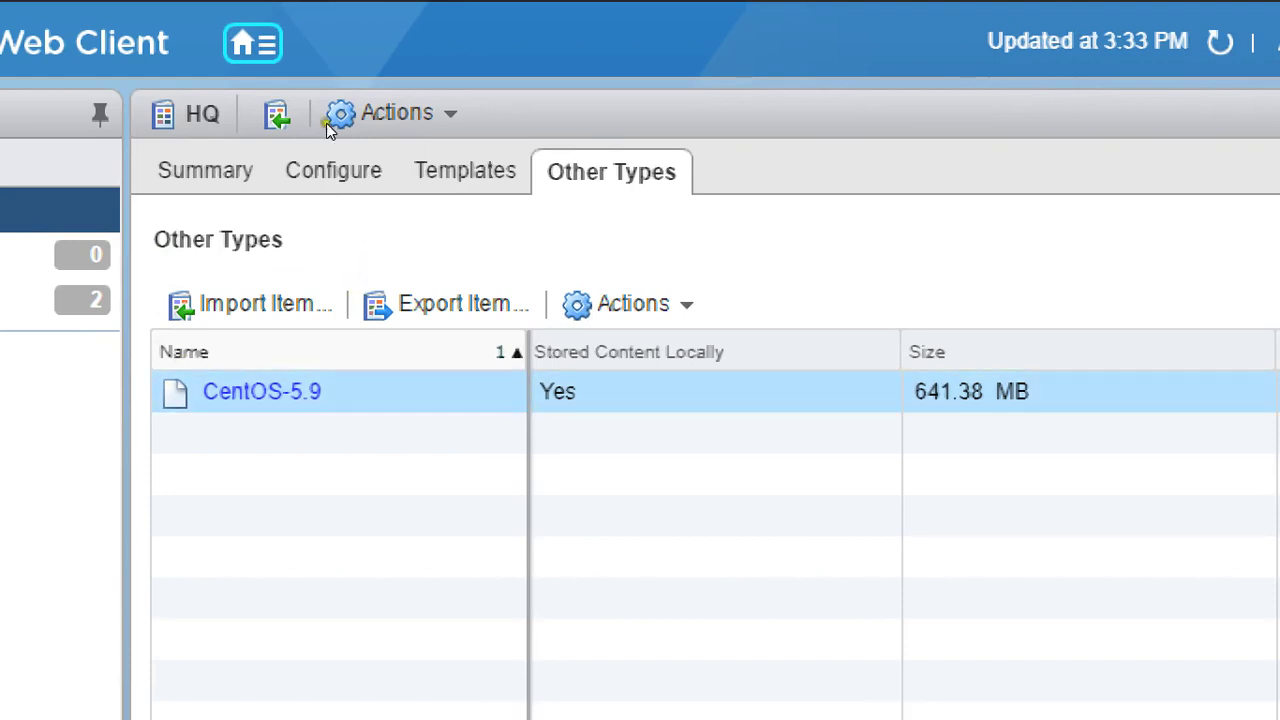
click(253, 43)
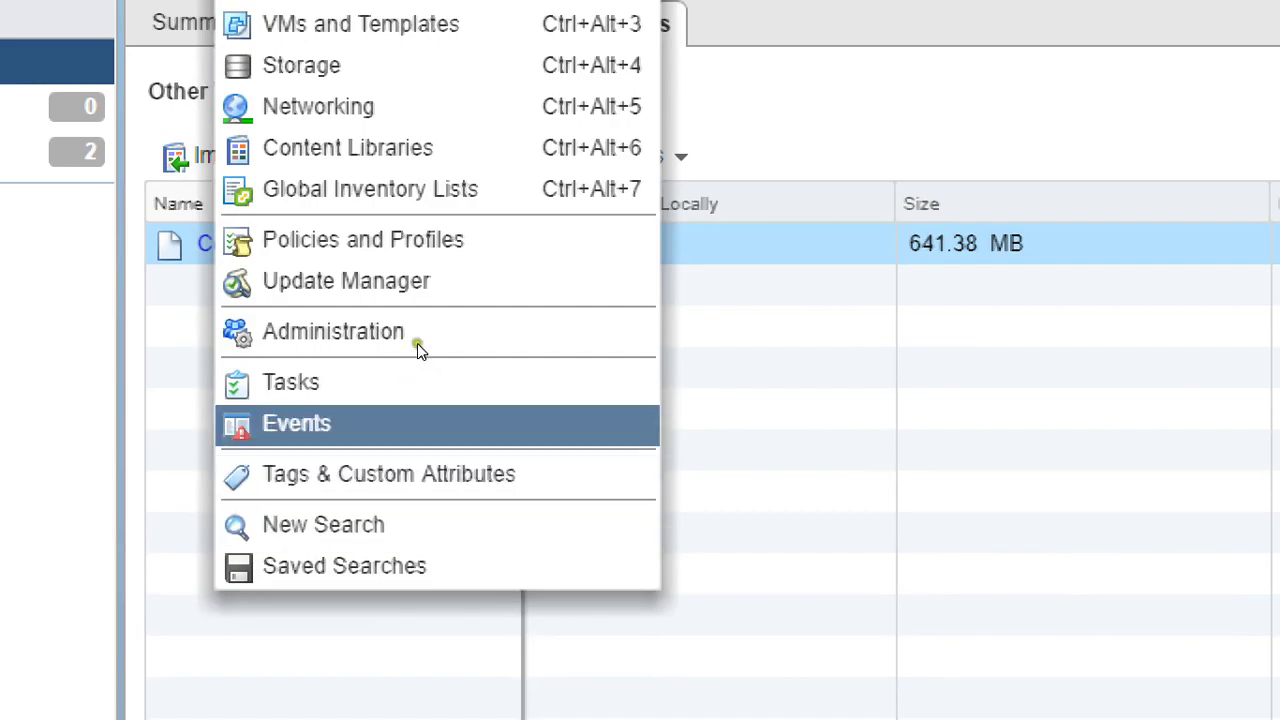
click(413, 481)
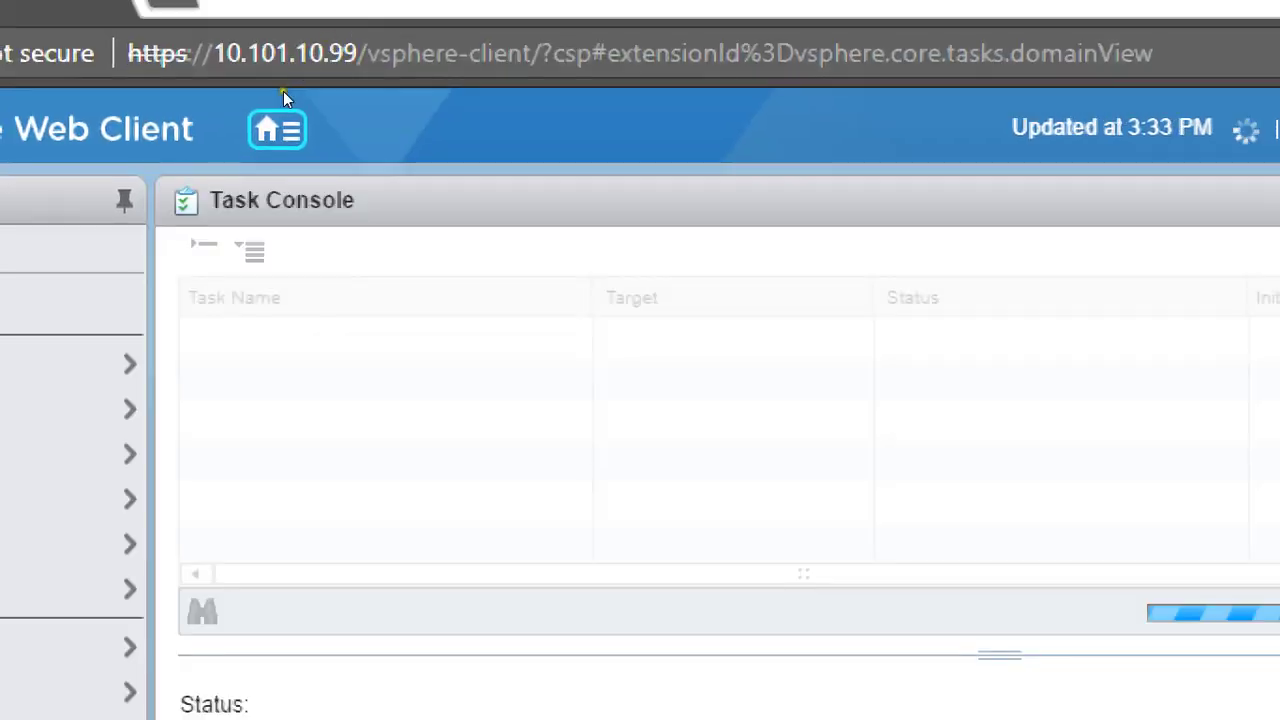
click(284, 89)
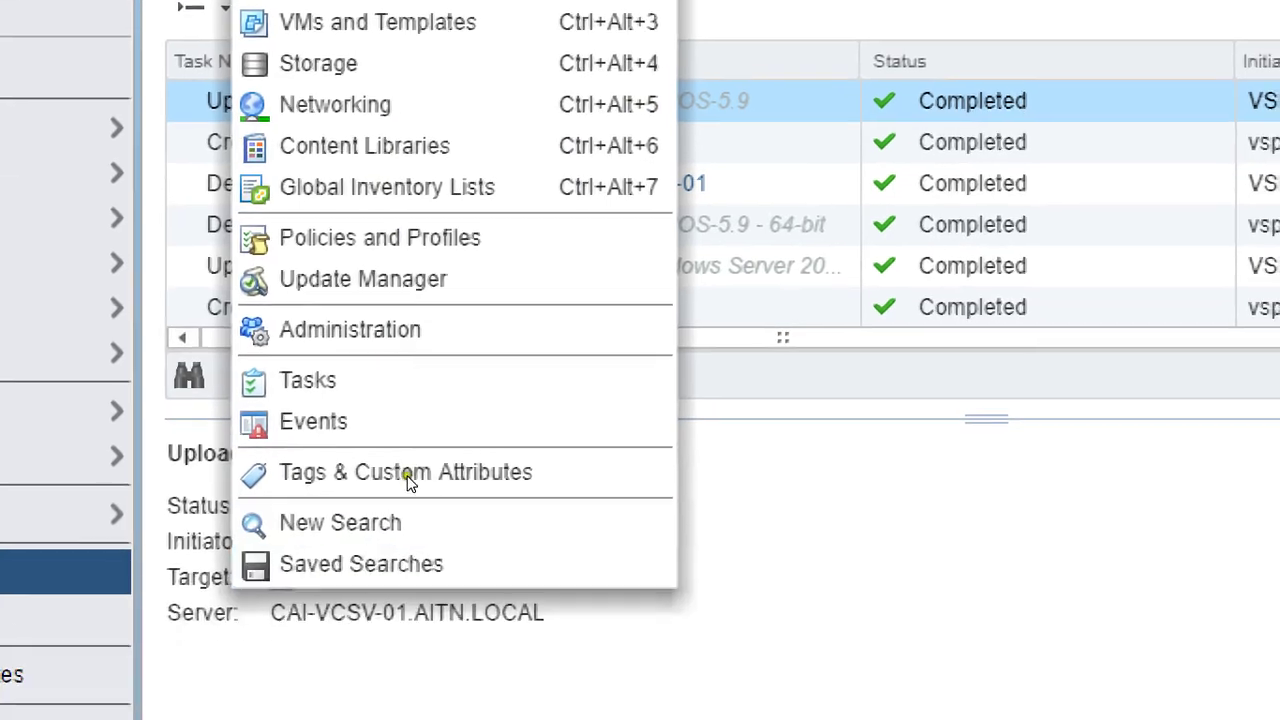
click(408, 706)
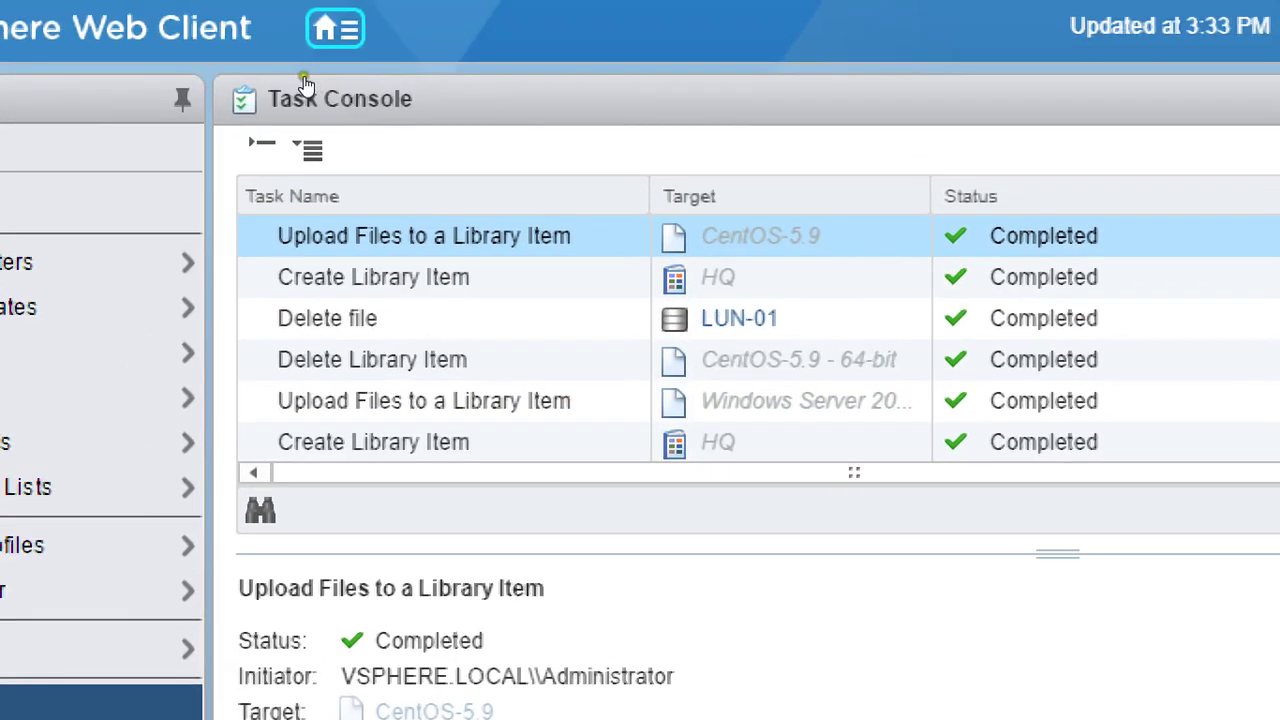
click(334, 27)
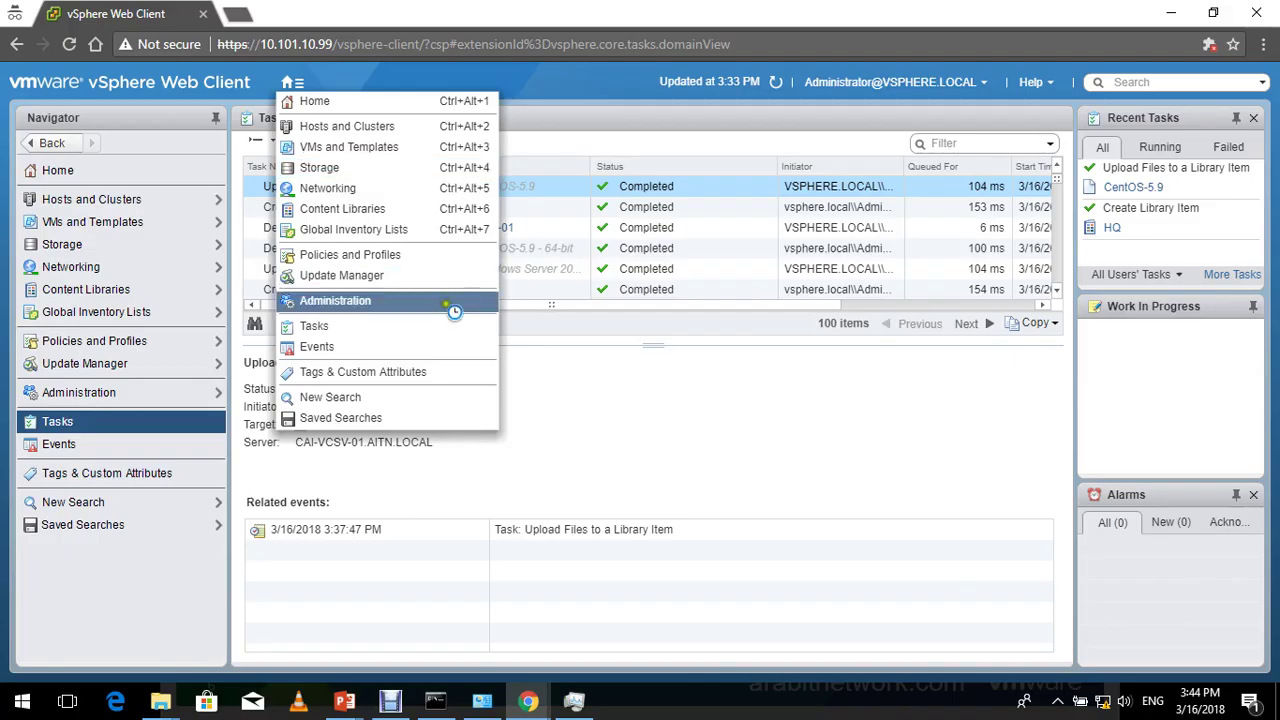
click(679, 605)
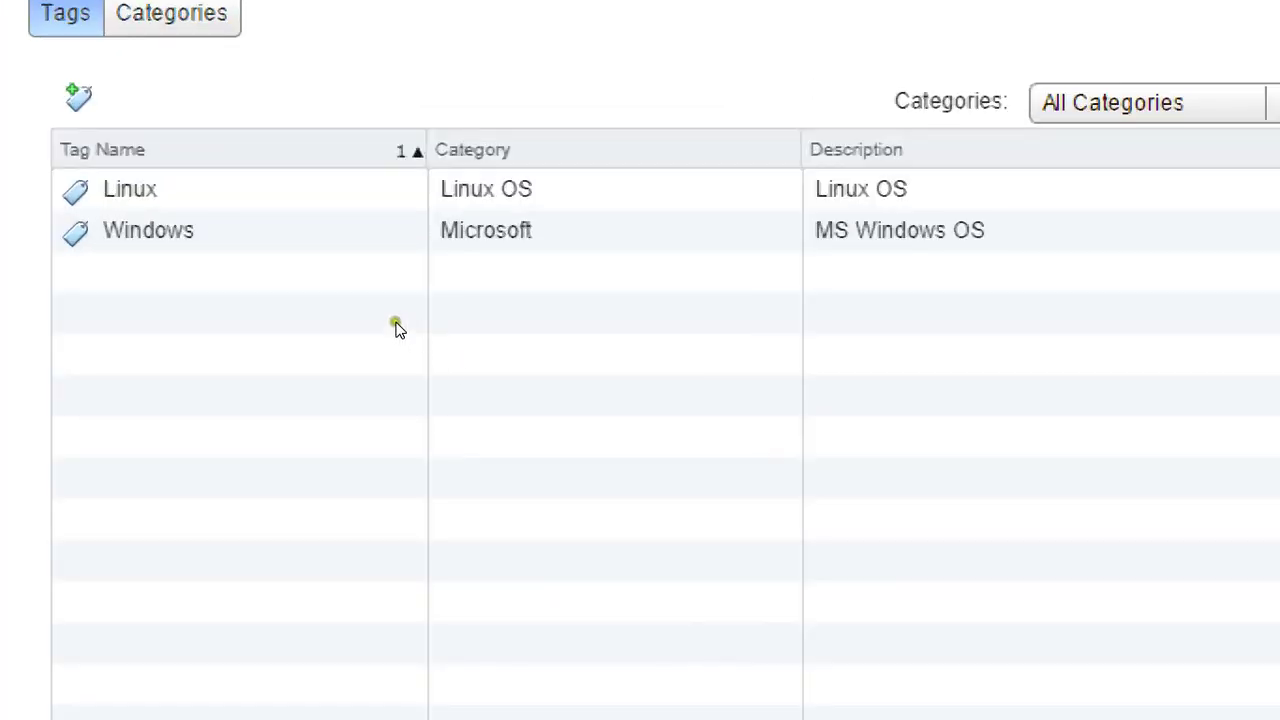
Rename the Linux tag to lowercase "linux" in its tag settings.
click(412, 337)
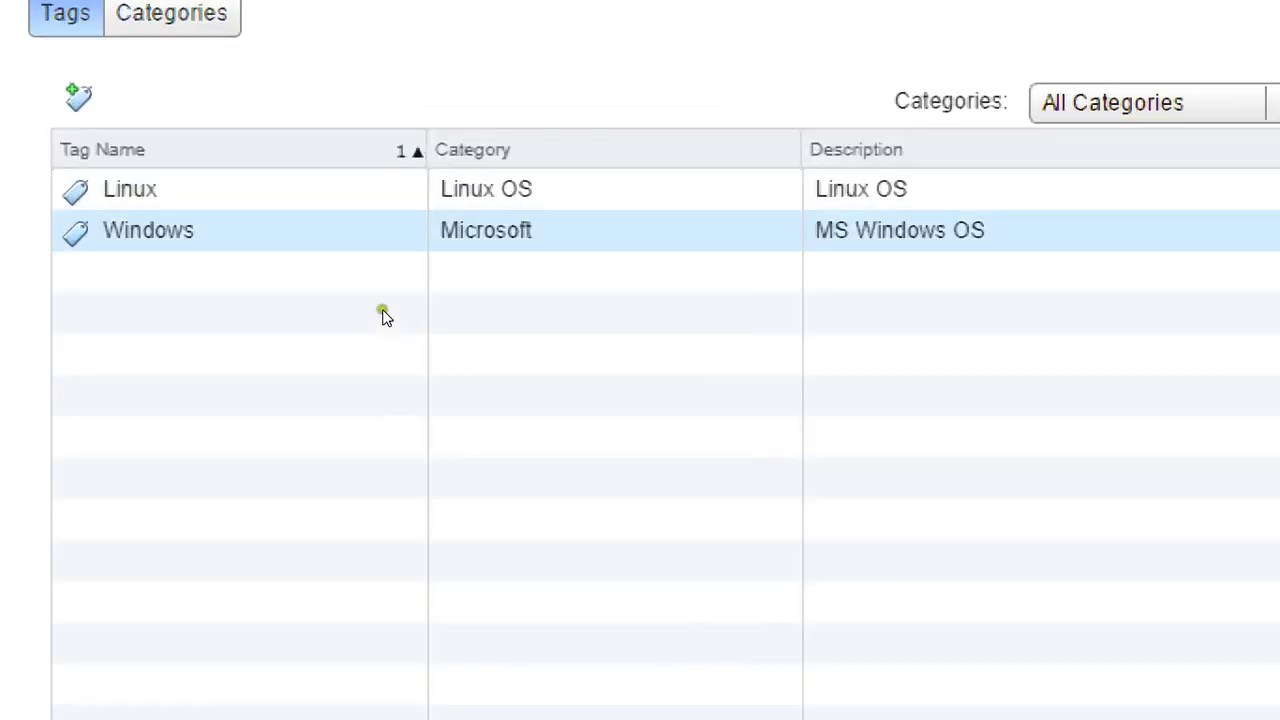
key(Up)
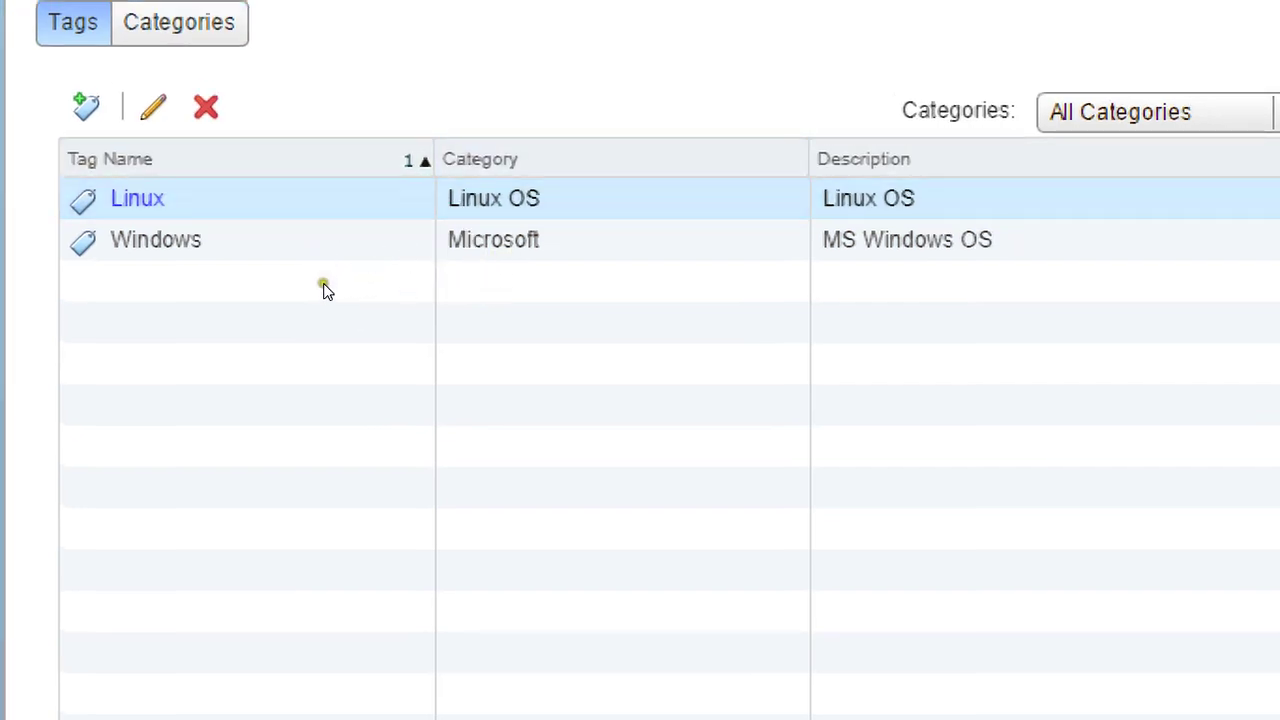
double_click(303, 242)
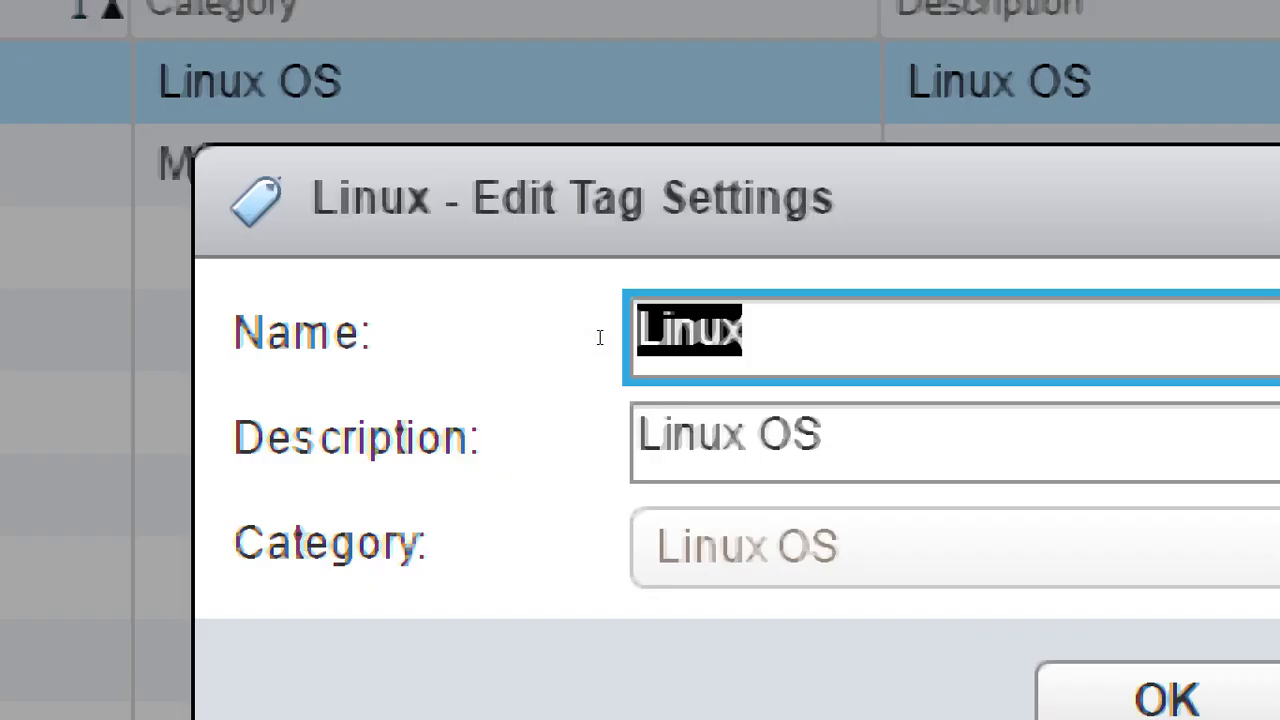
click(623, 335)
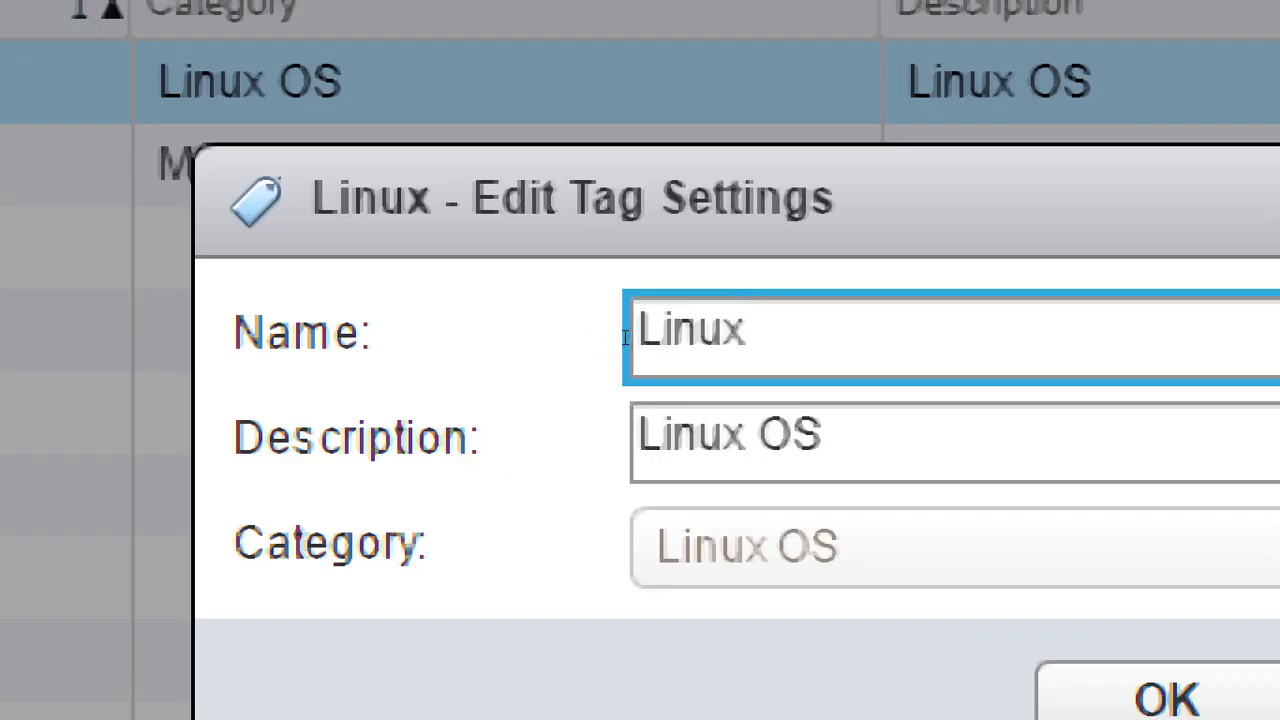
key(BackSpace)
key(BackSpace)
key(BackSpace)
key(BackSpace)
key(BackSpace)
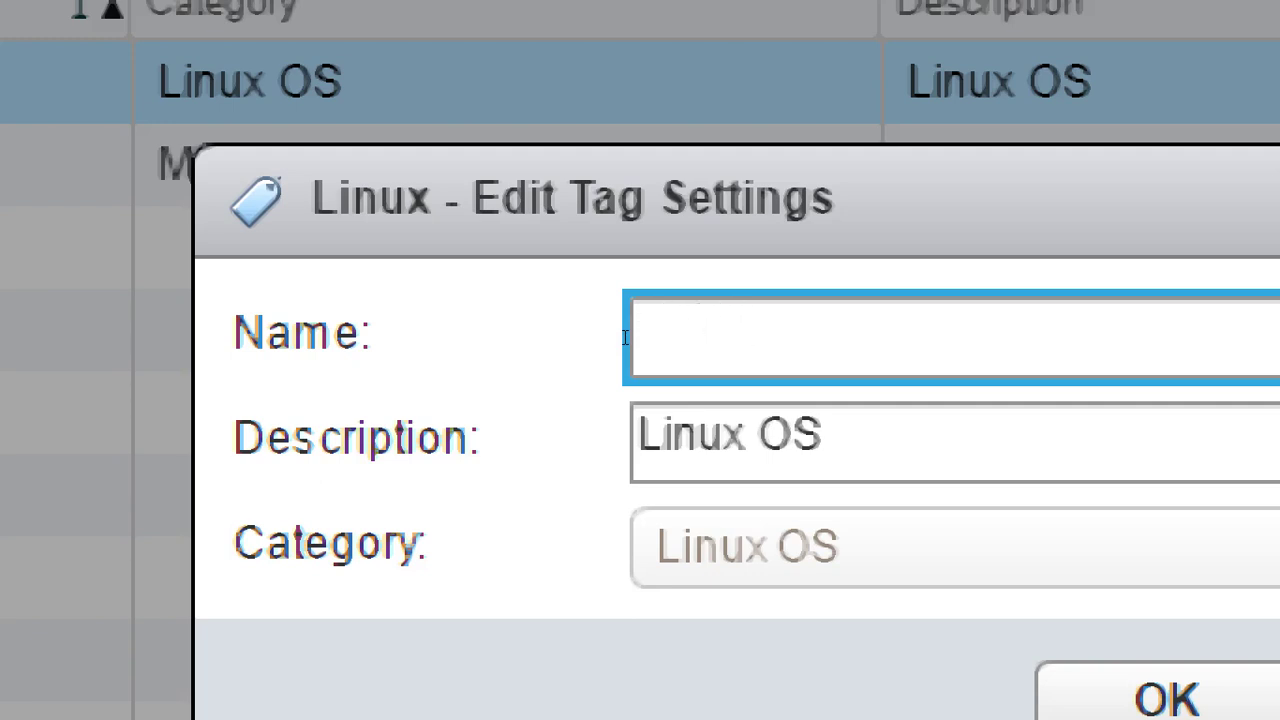
text(linux)
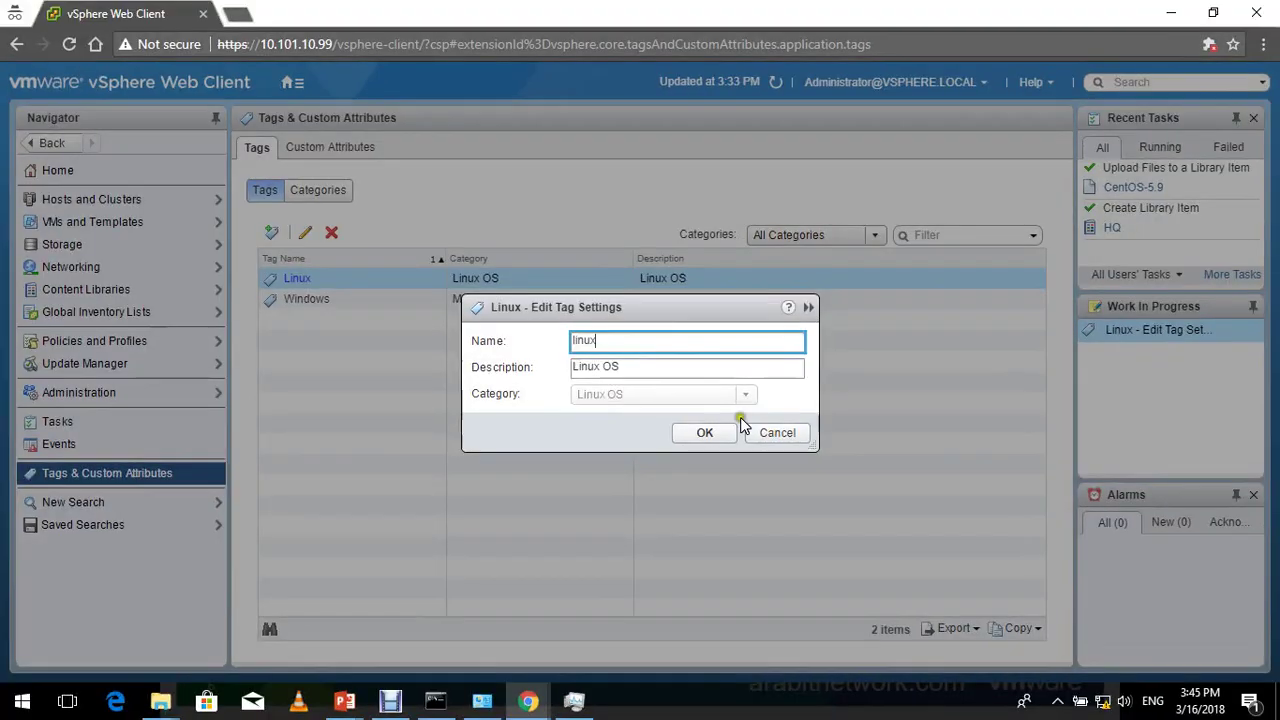
click(1213, 700)
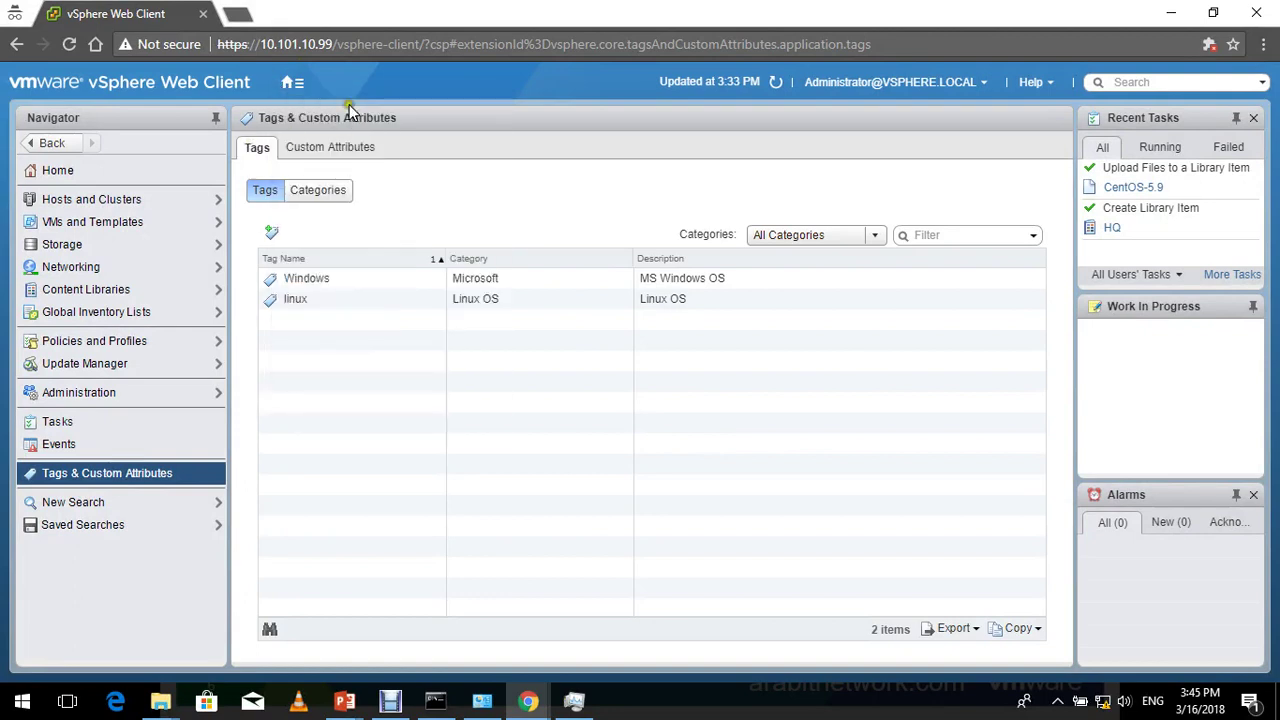
Return to the Content Libraries inventory.
mouse_move(295, 82)
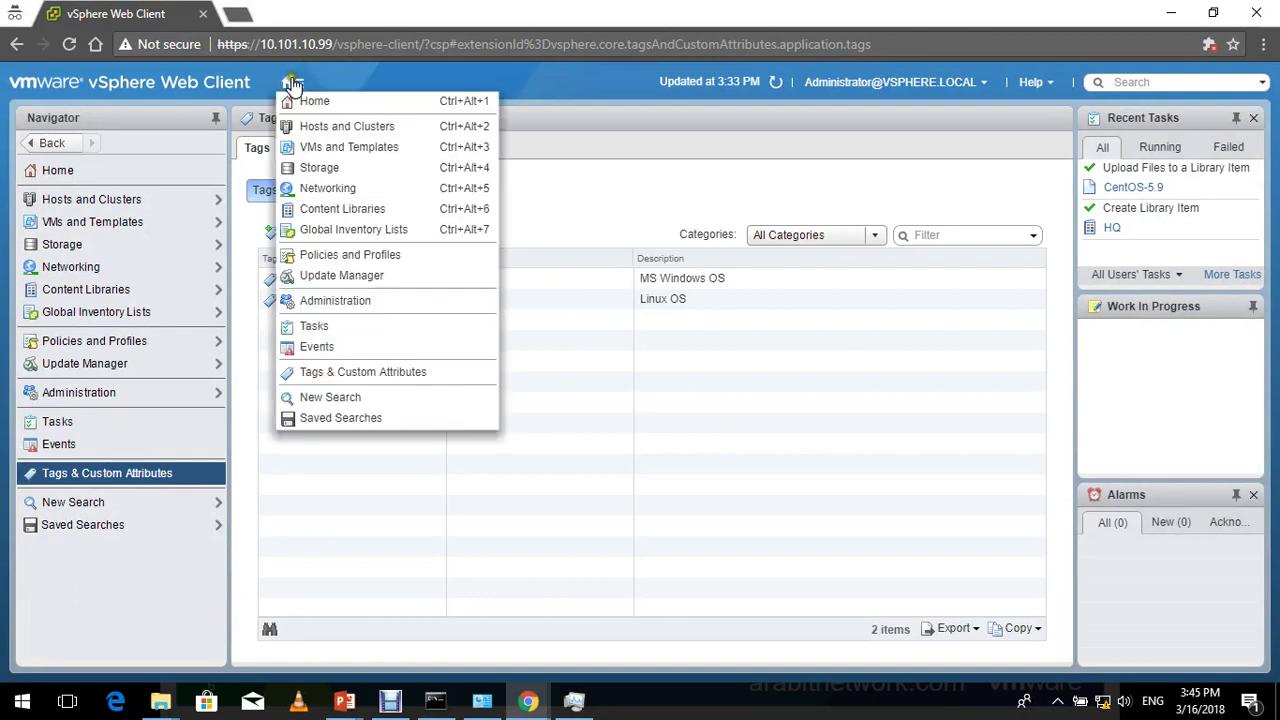
click(386, 220)
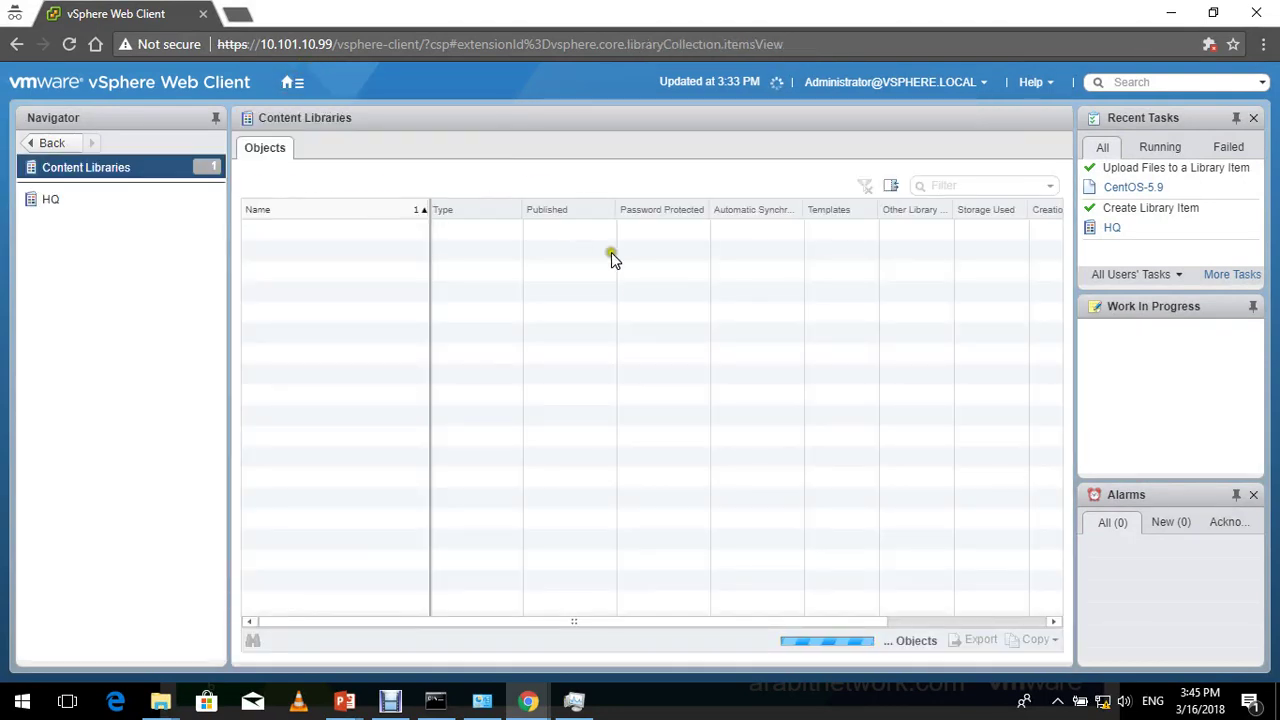
Open the HQ library's other-type items, filter them by "linux", and clear the filter.
click(268, 234)
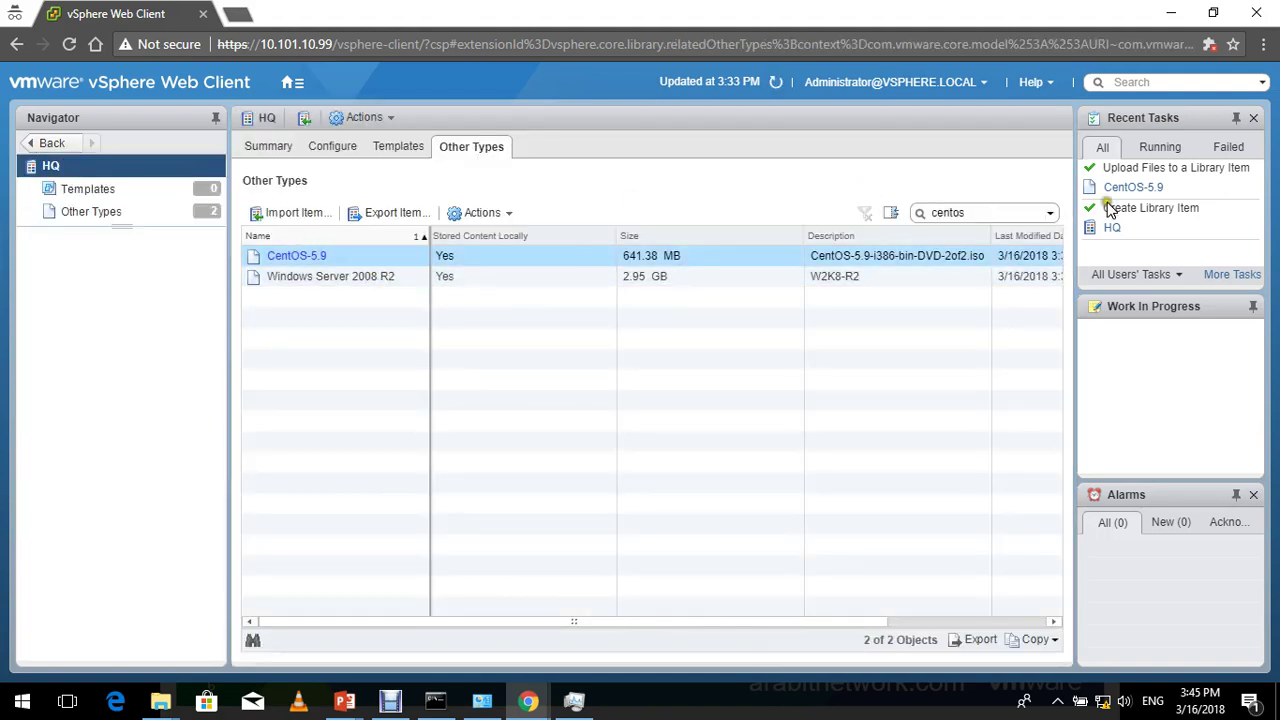
click(1003, 212)
text(linux)
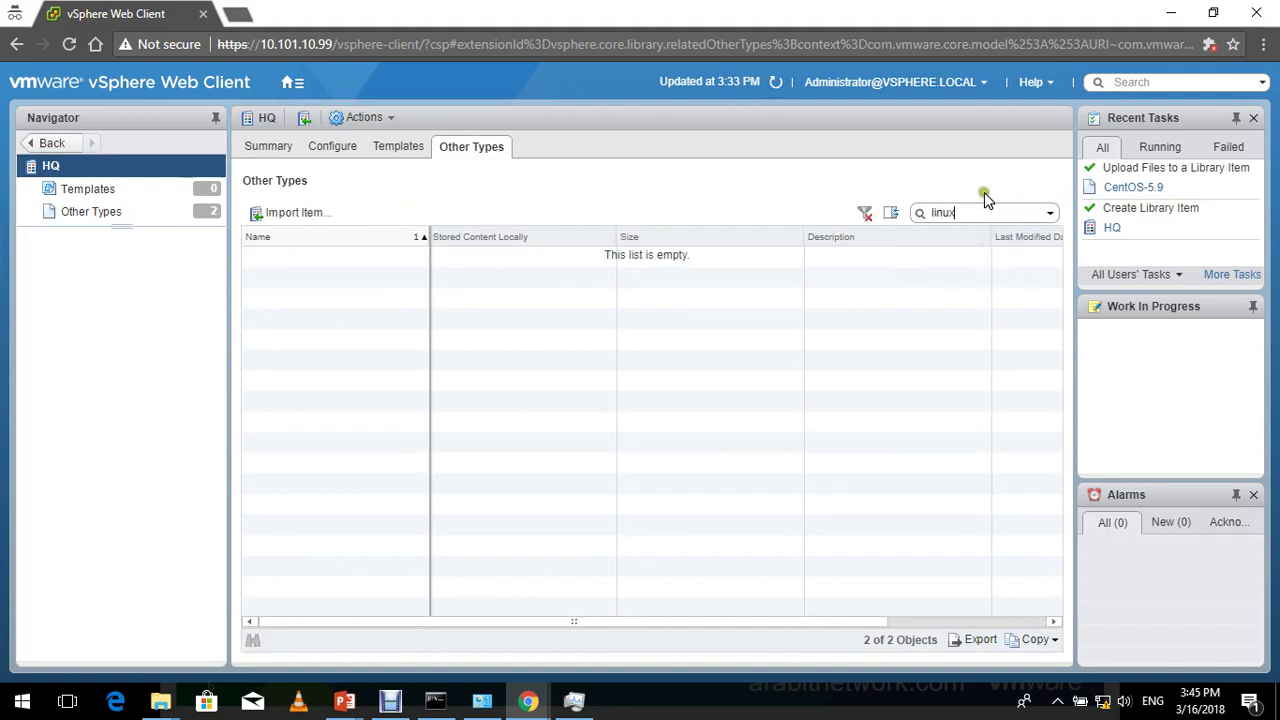
click(984, 205)
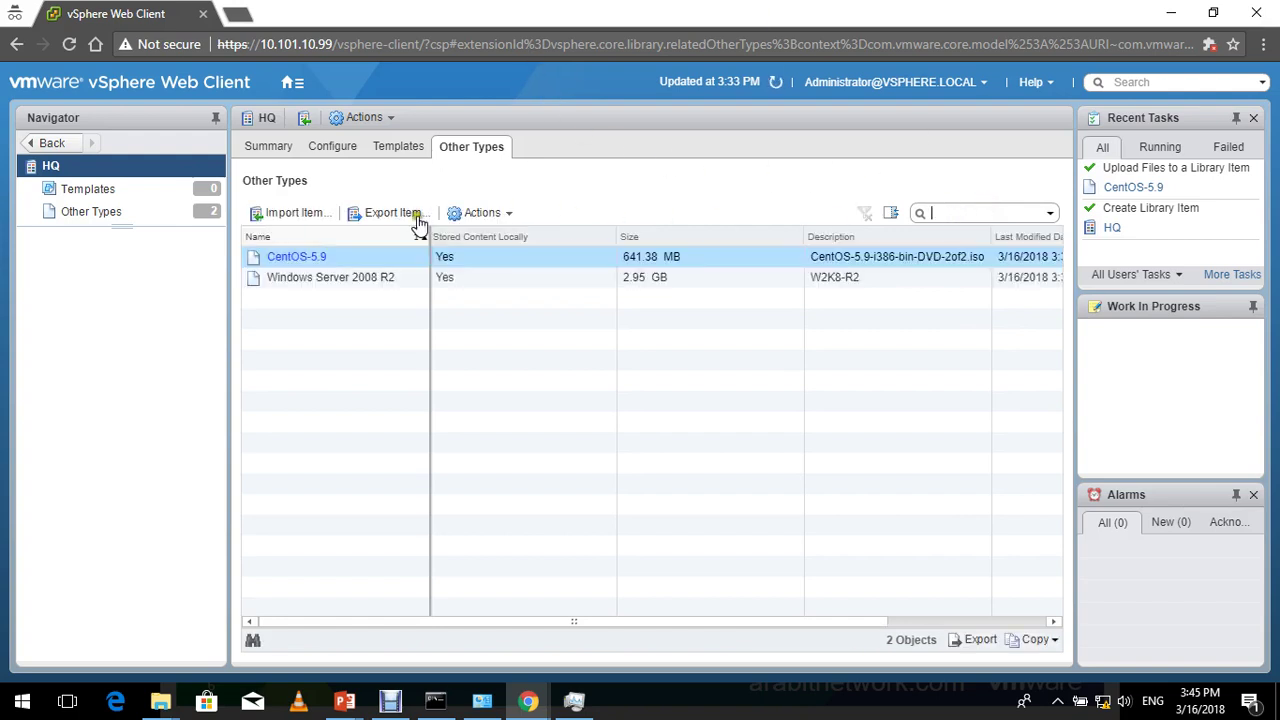
Remove the "linux" tag from the CentOS-5.9 library item.
click(365, 255)
right_click(365, 256)
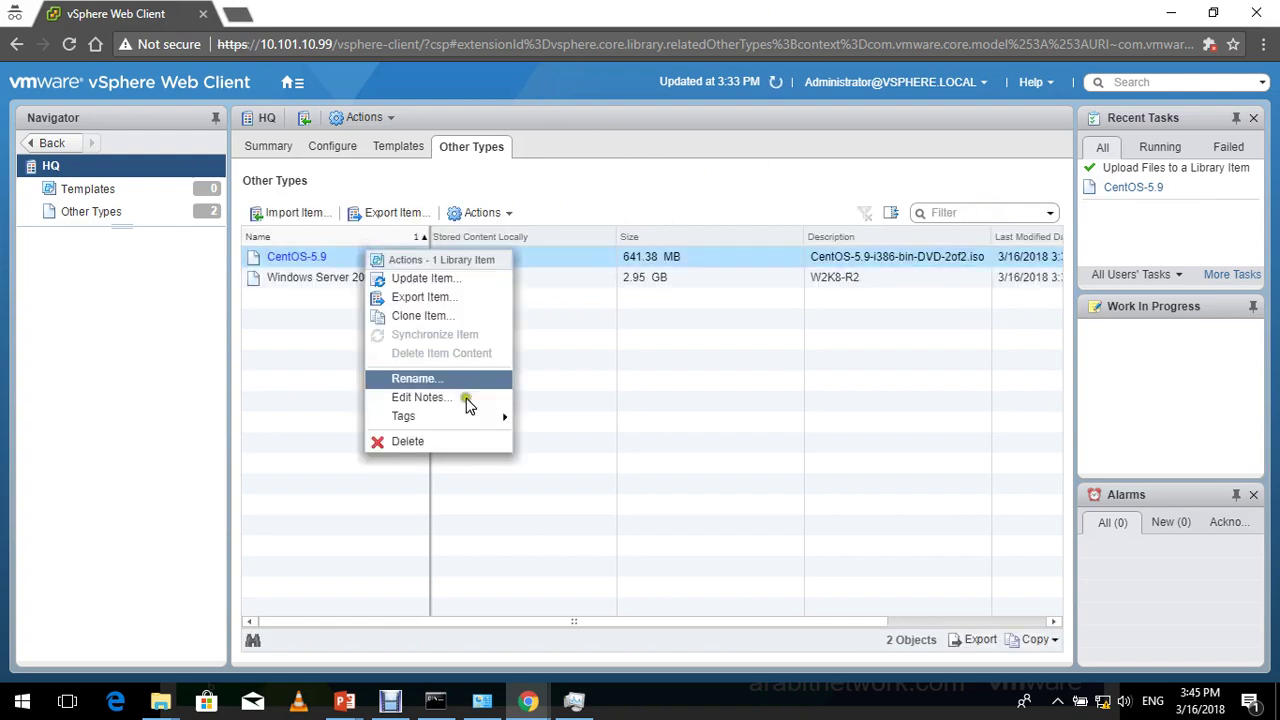
mouse_move(466, 418)
click(572, 436)
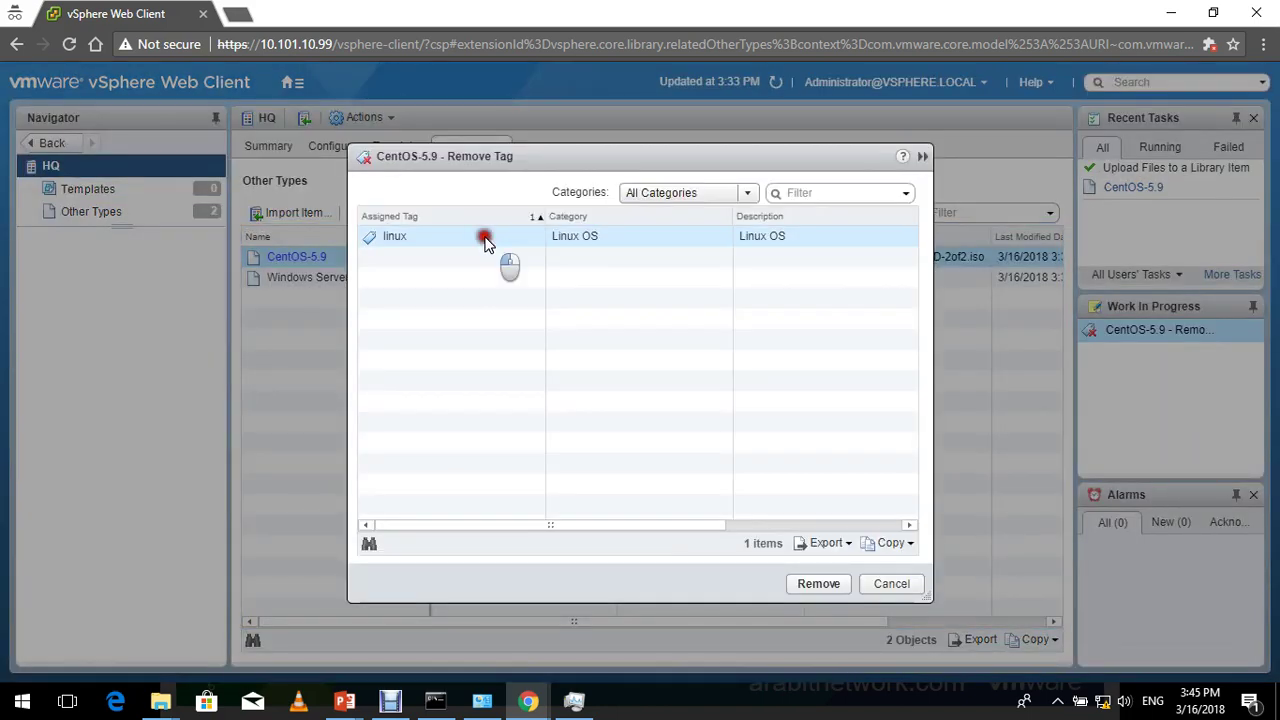
click(485, 242)
click(815, 583)
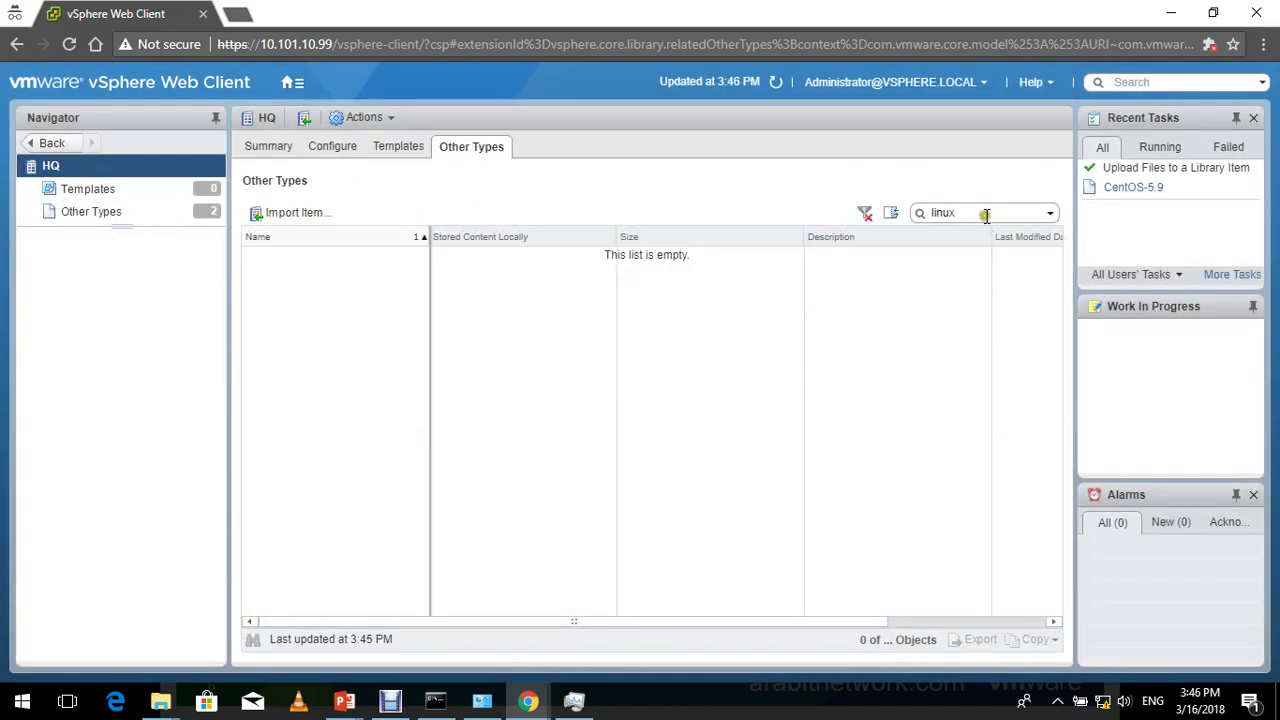
Filter the HQ library's other-type items by "microsoft" and replace that filter with "windows".
double_click(985, 214)
text(Microsoft)
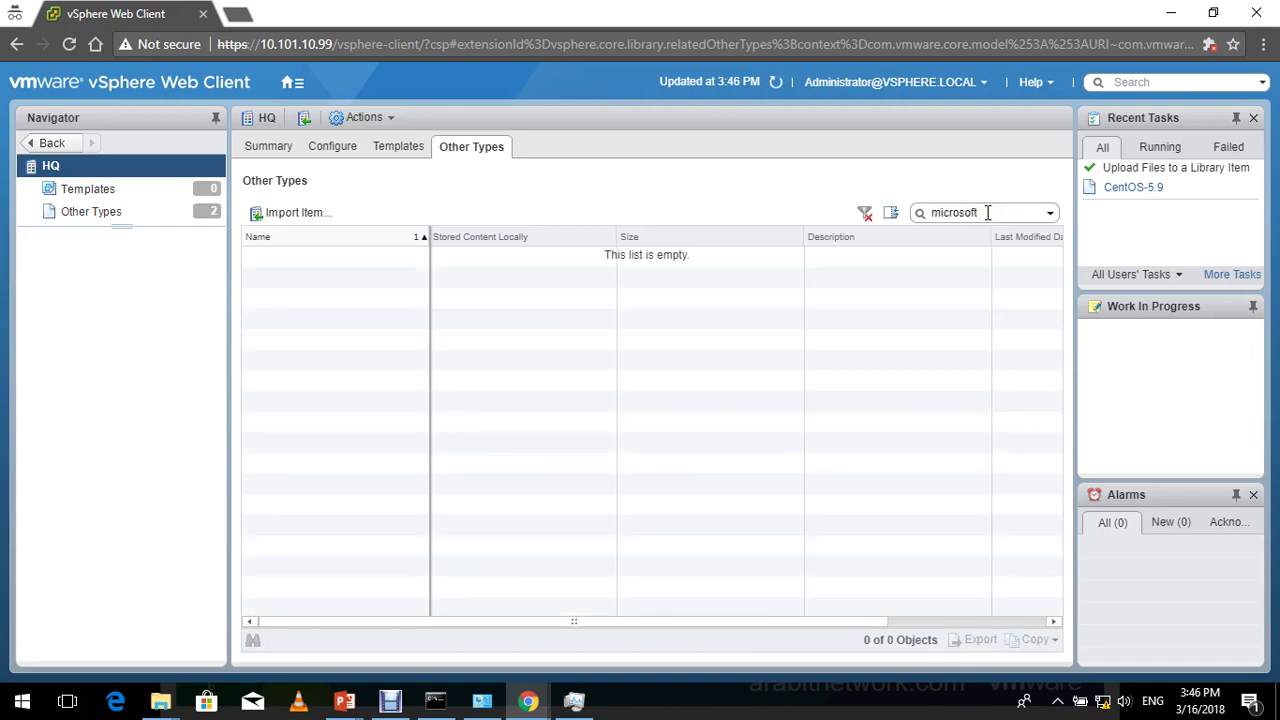
double_click(987, 212)
text(Windows)
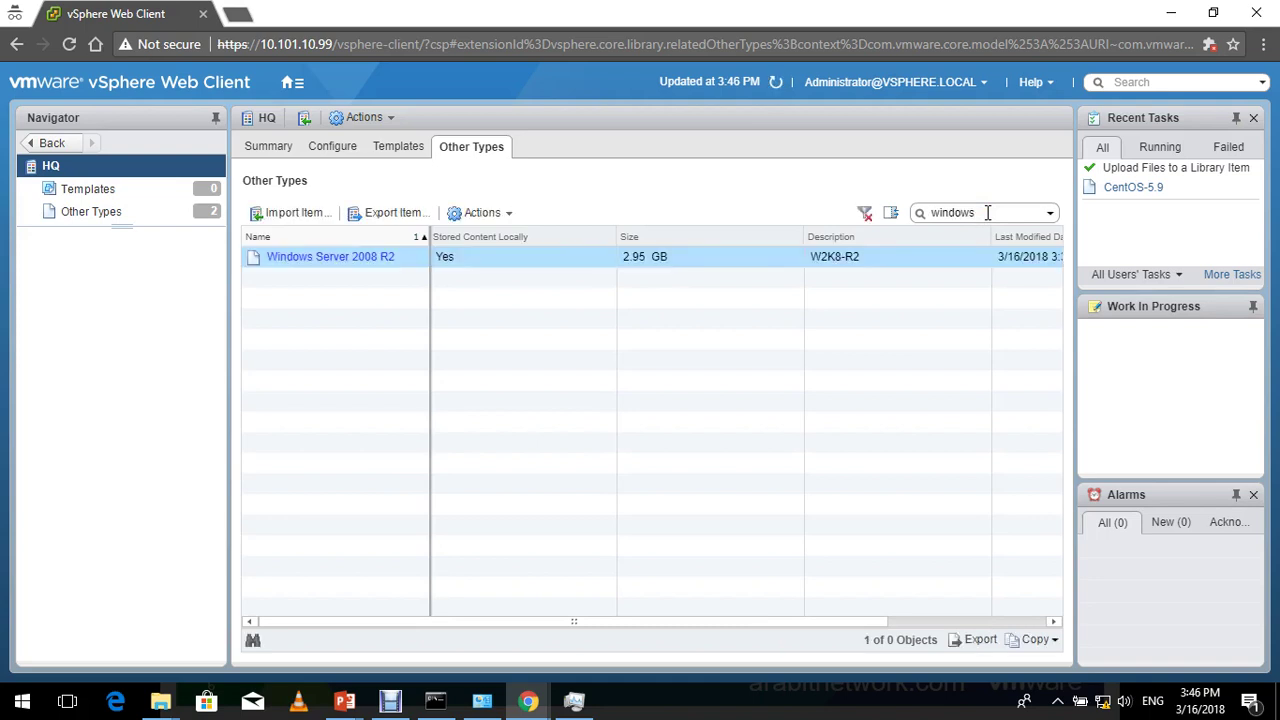
click(540, 313)
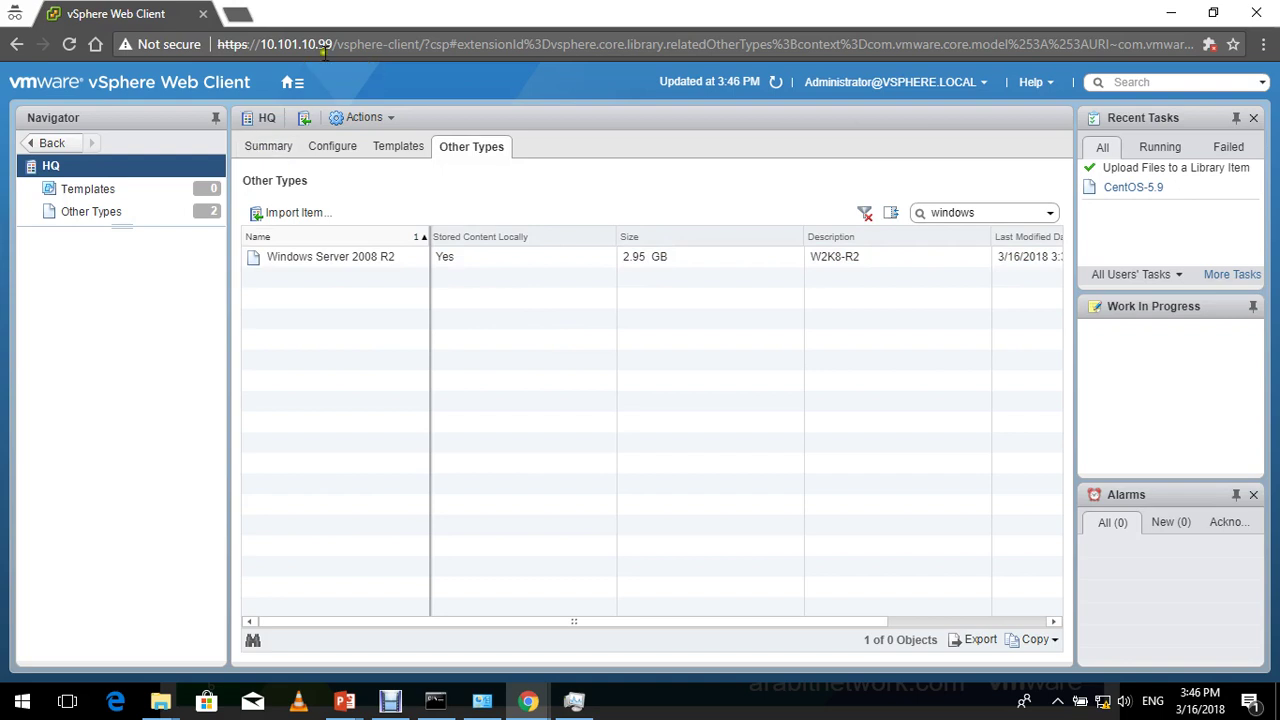
Go to the Hosts and Clusters inventory and select the WIN-07-01 virtual machine under CLUSTER-01 in the CAIRO-DC-01 datacenter.
click(292, 82)
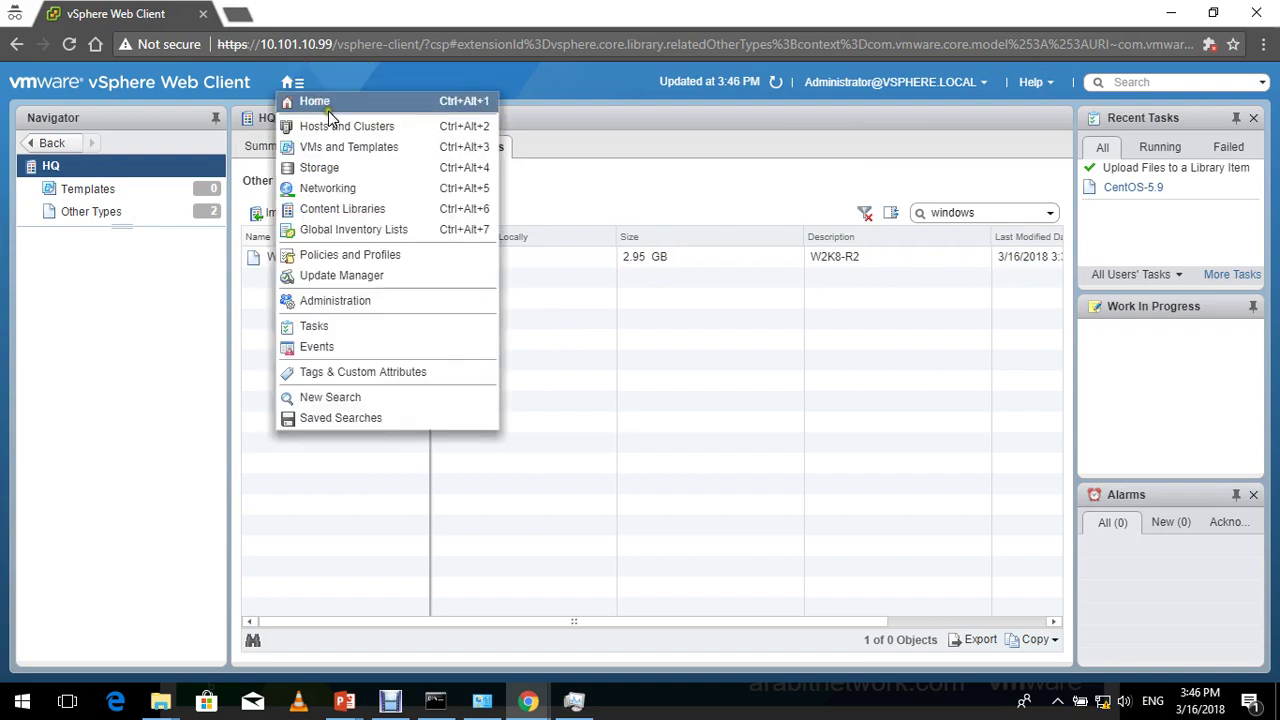
click(315, 101)
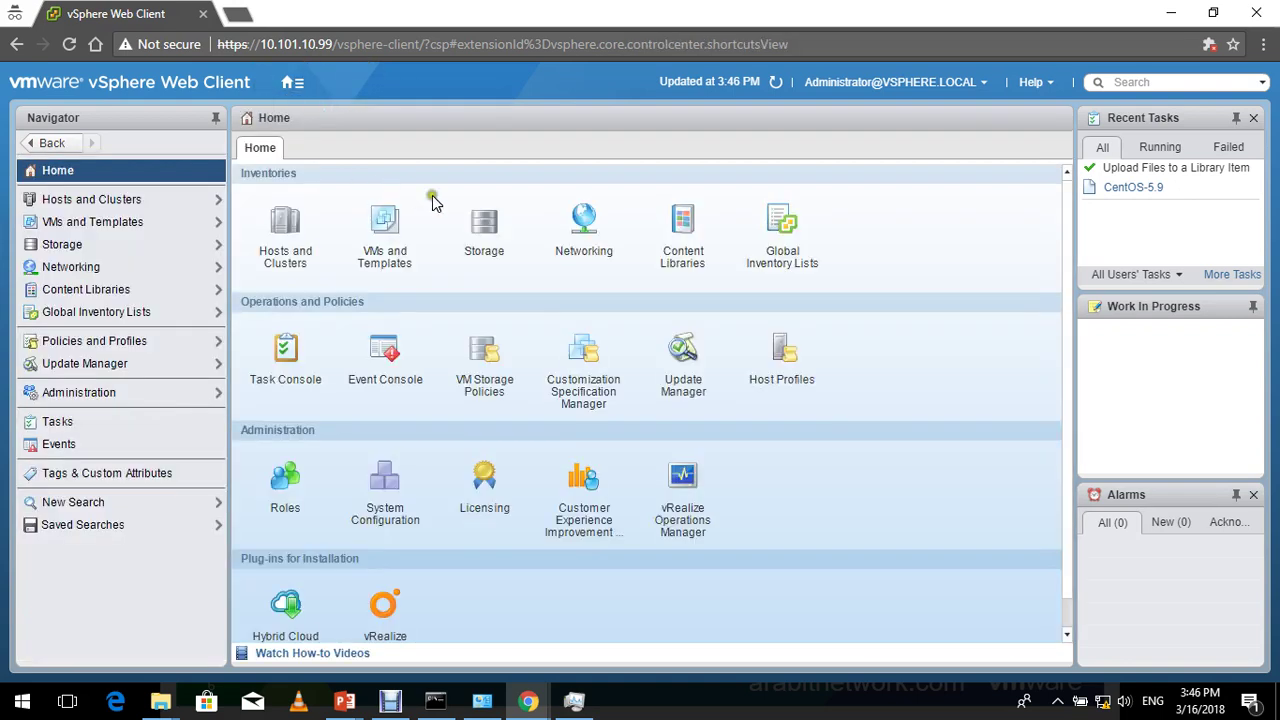
click(286, 218)
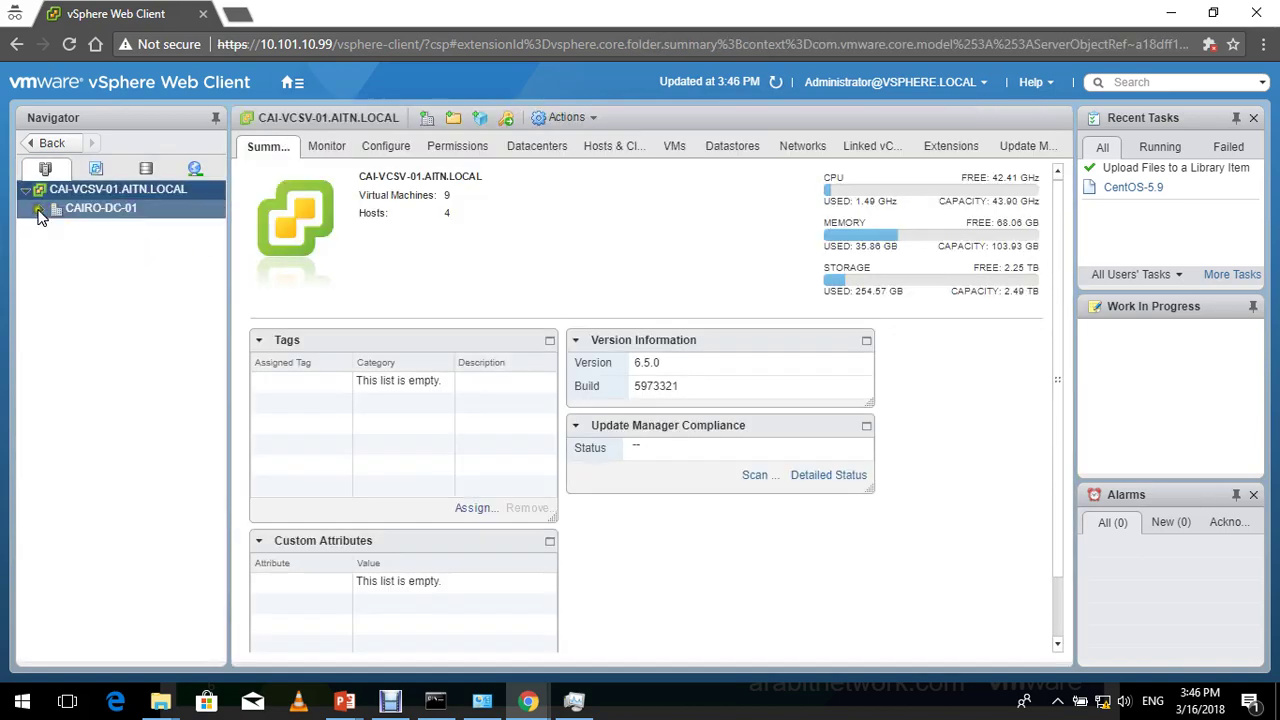
click(39, 211)
click(135, 228)
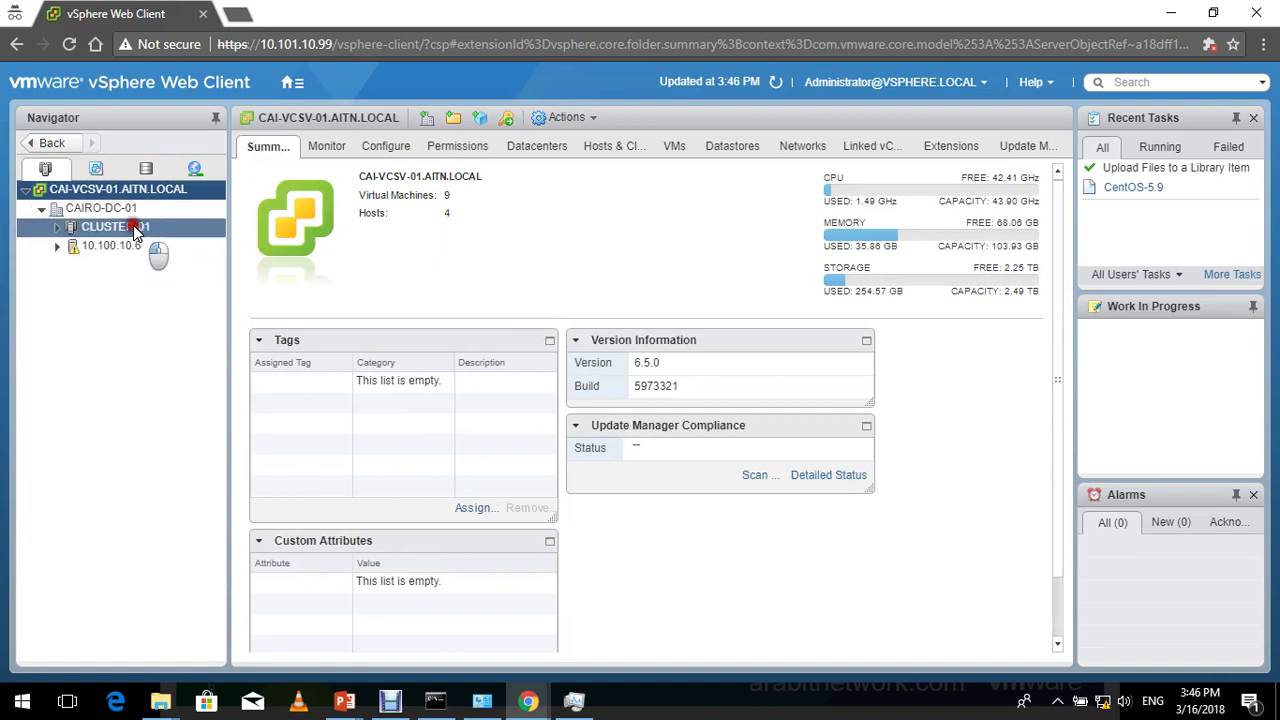
click(166, 350)
click(166, 345)
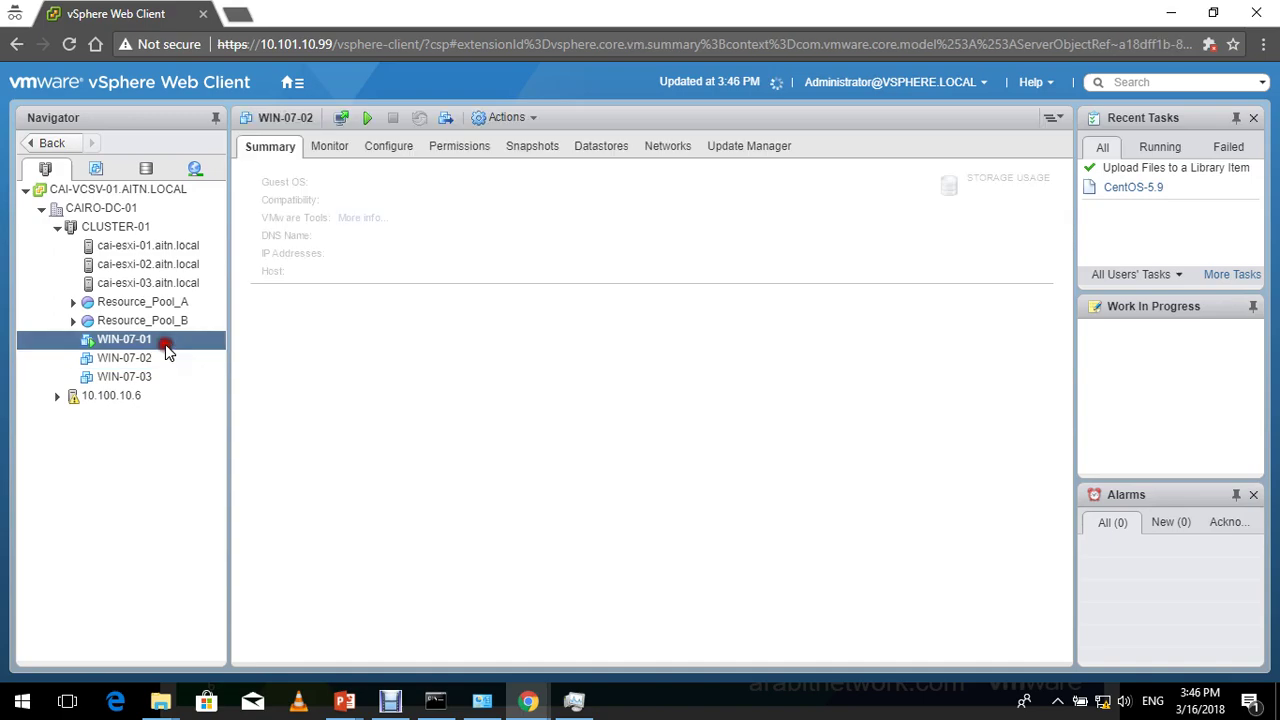
Open the WIN-07-01 web console and display the guest's drives in Computer.
click(329, 222)
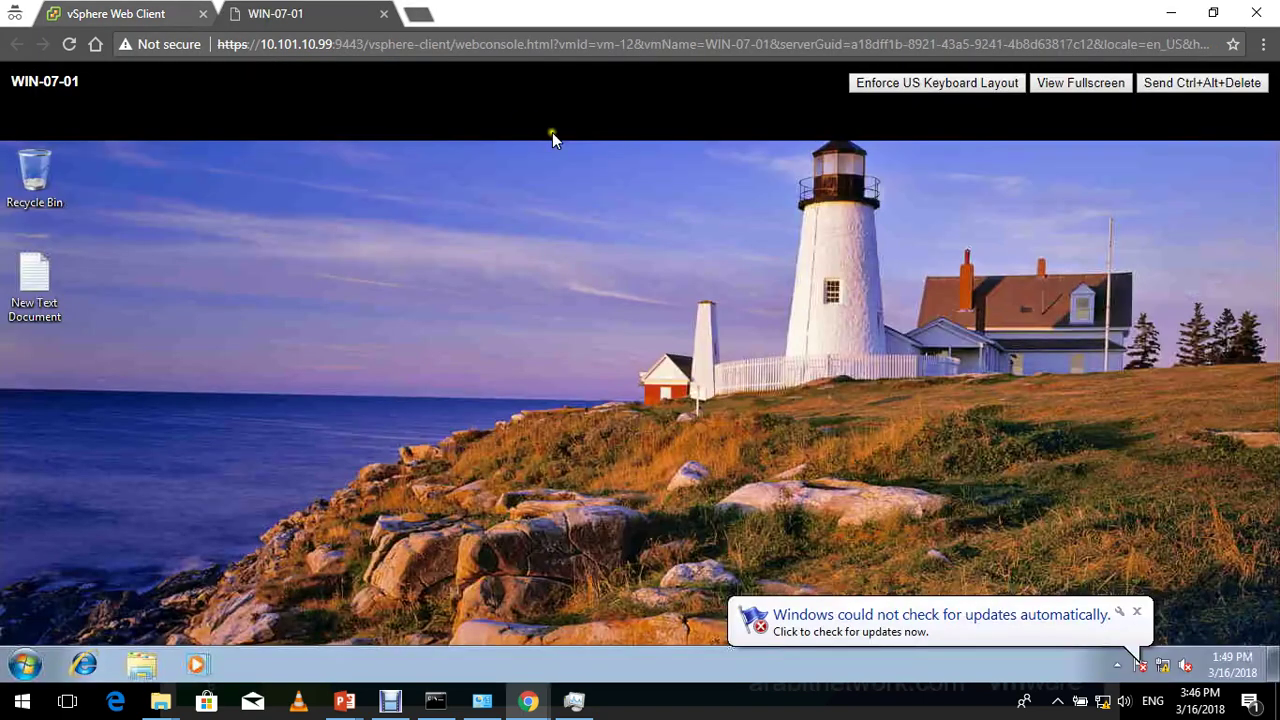
click(25, 664)
click(313, 420)
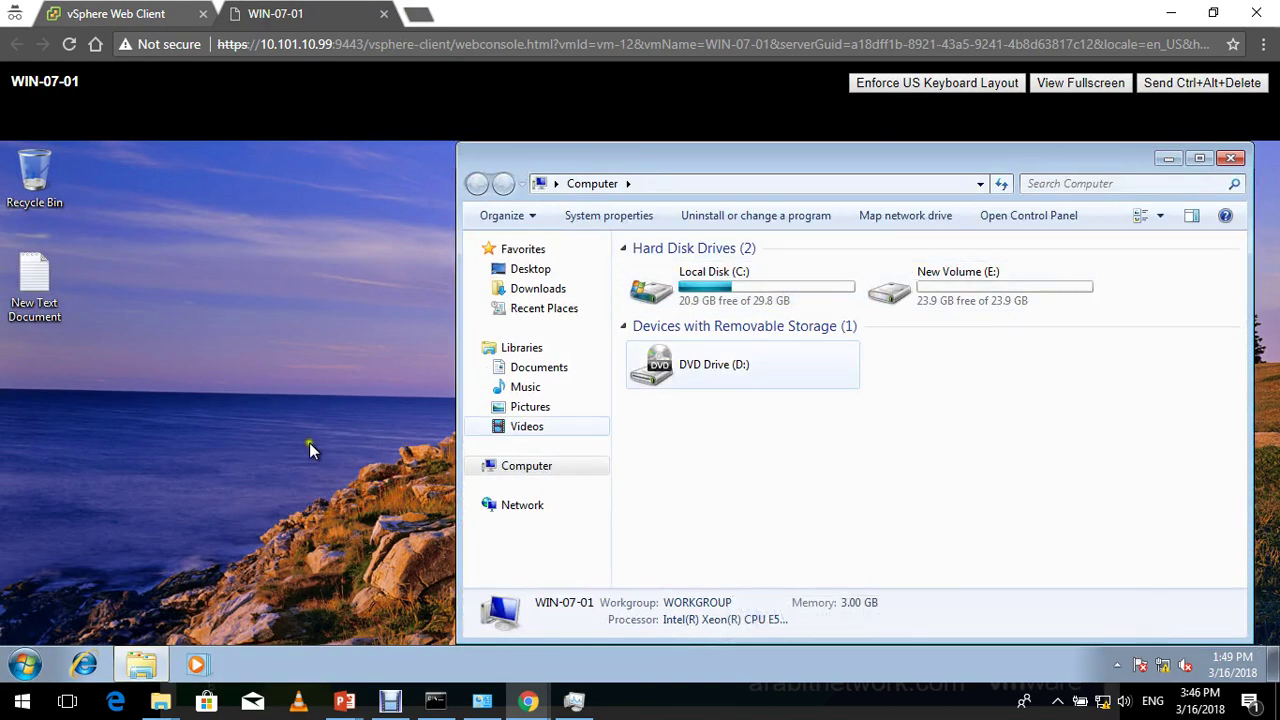
Return to the vSphere Web Client and open the VM hardware settings of WIN-07-01 for editing.
click(145, 10)
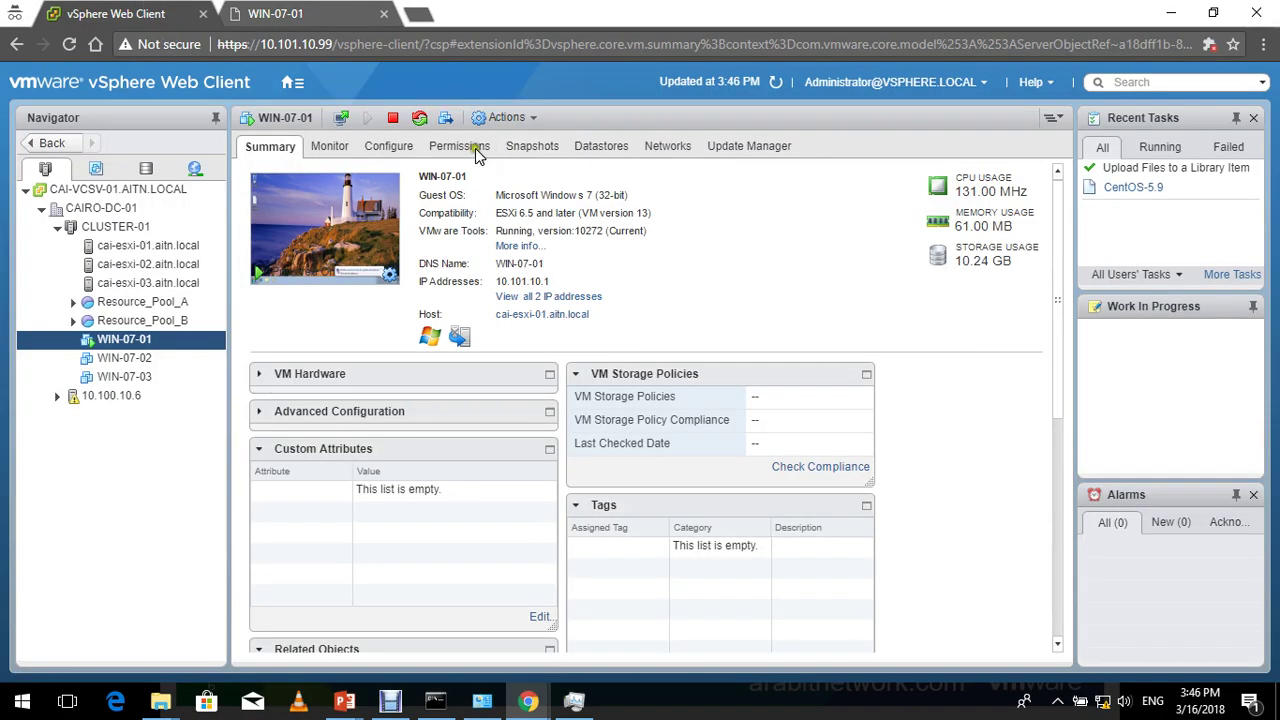
click(388, 148)
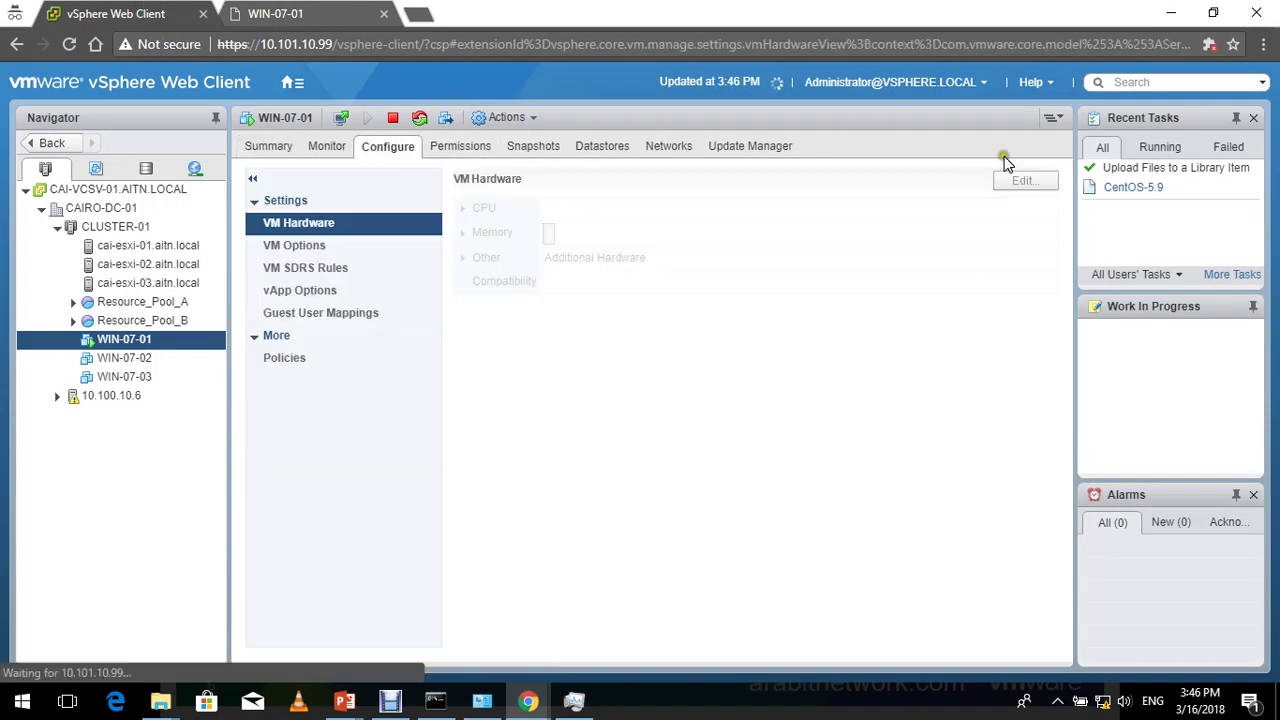
click(1025, 179)
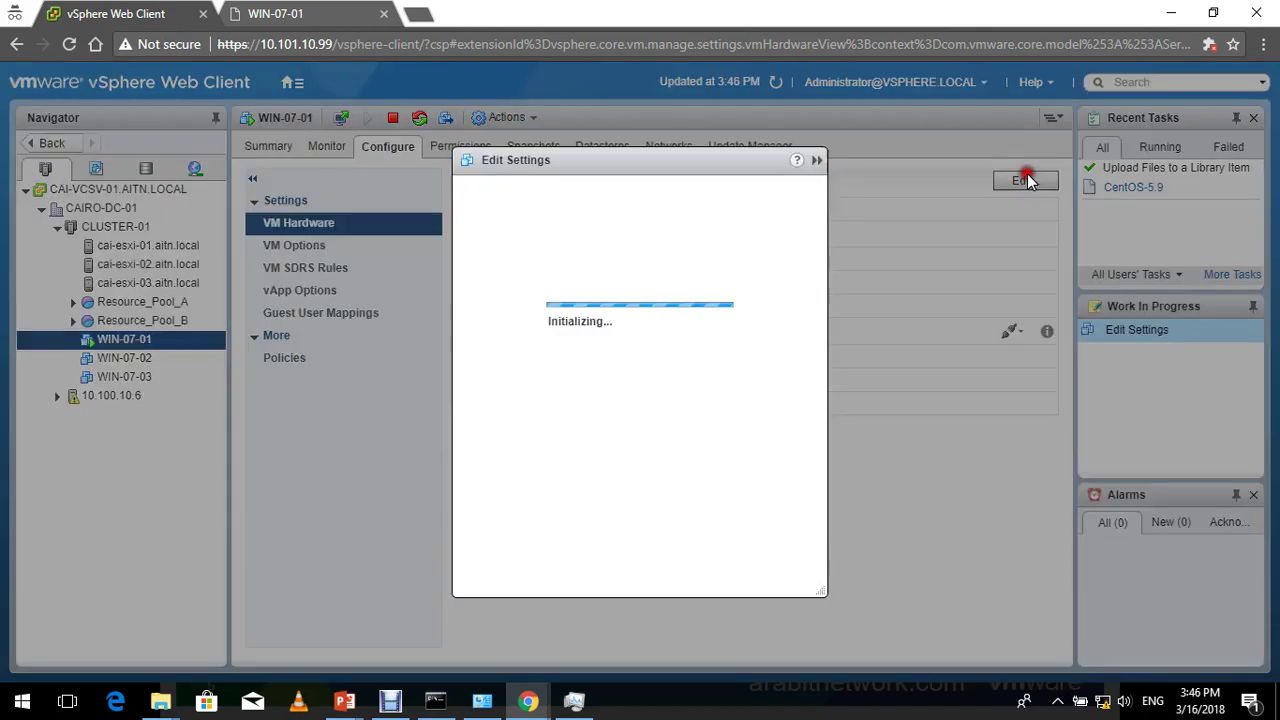